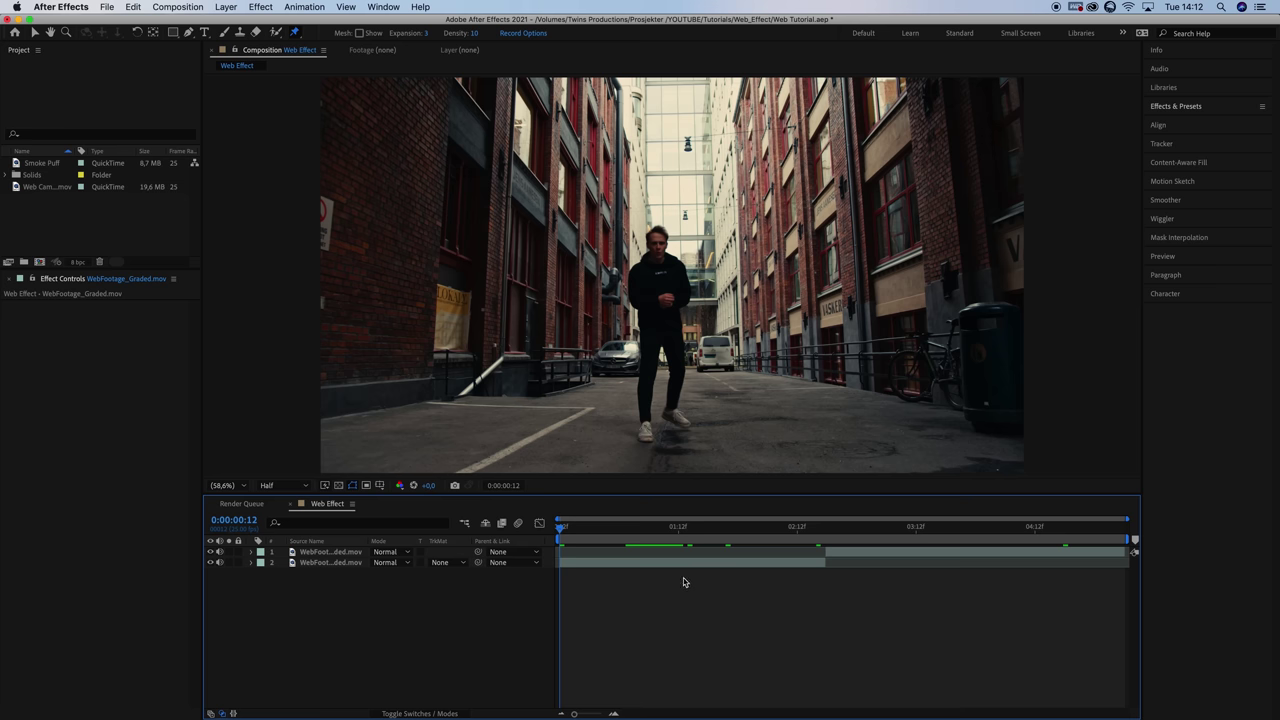
Preview the two street footage clips in the Web Effect composition
{"action": "left_click", "coordinate": [722, 562]}
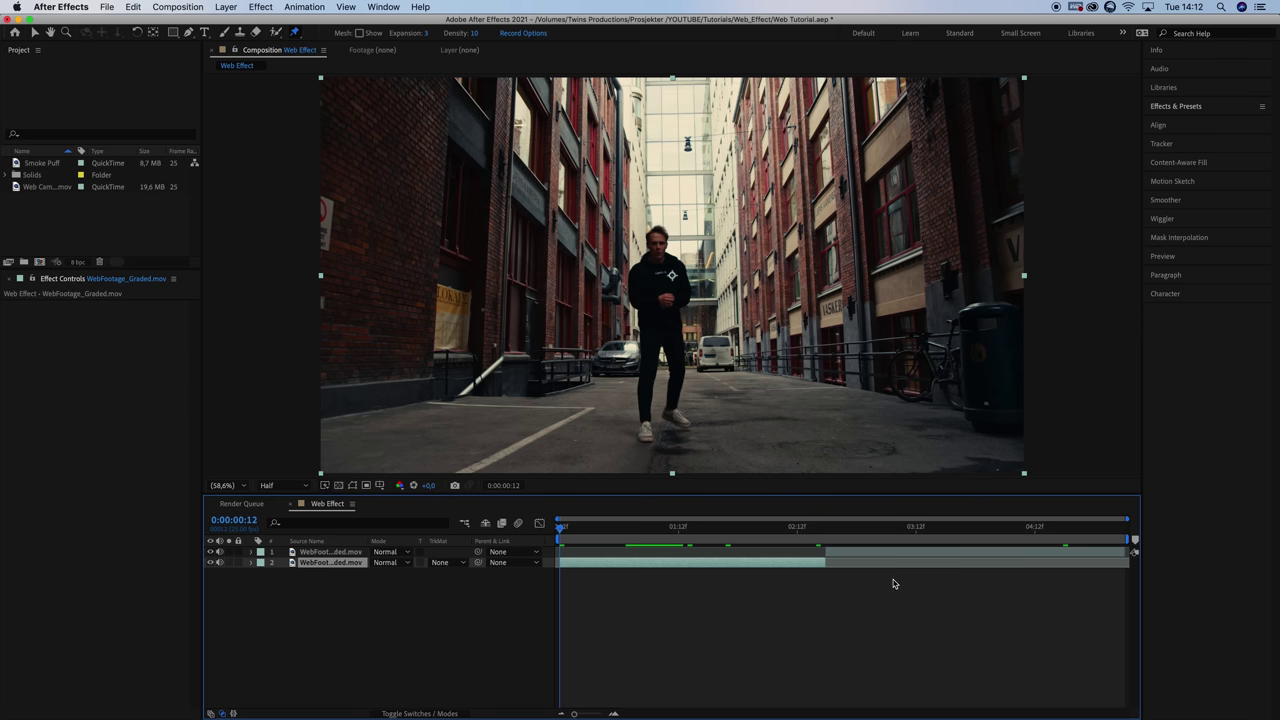
{"action": "left_click", "coordinate": [910, 555]}
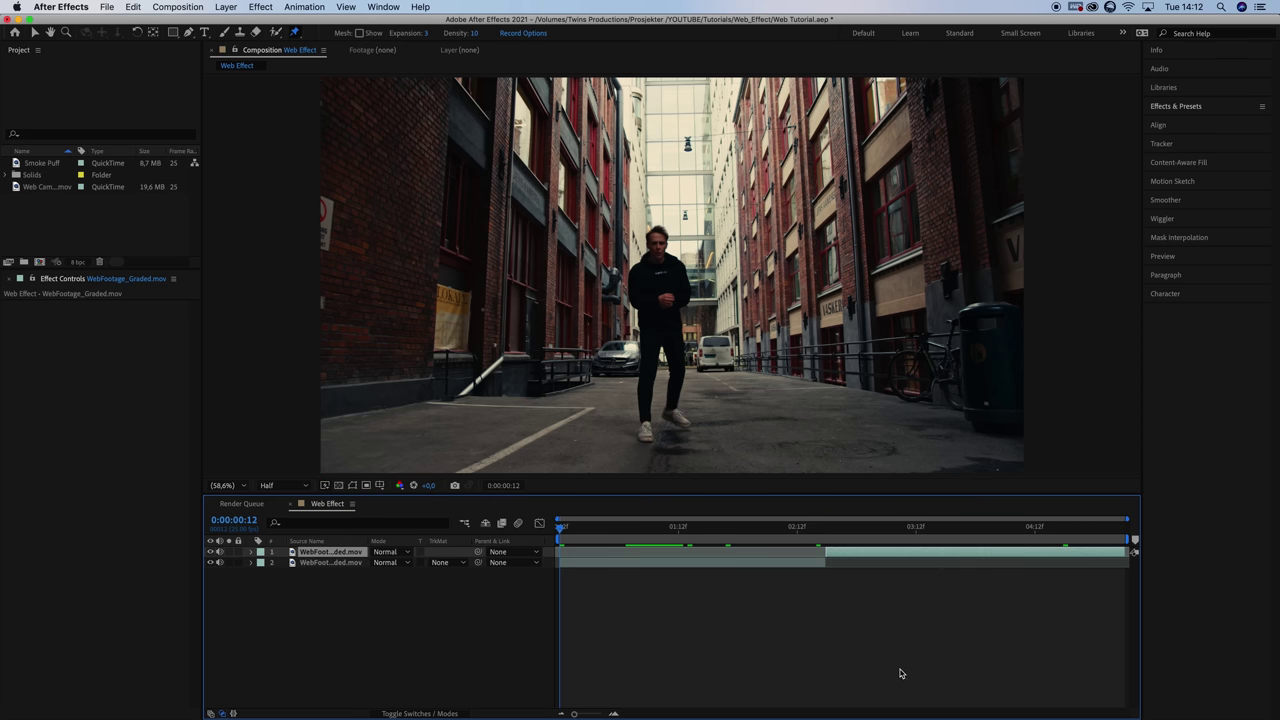
{"action": "key", "text": "space"}
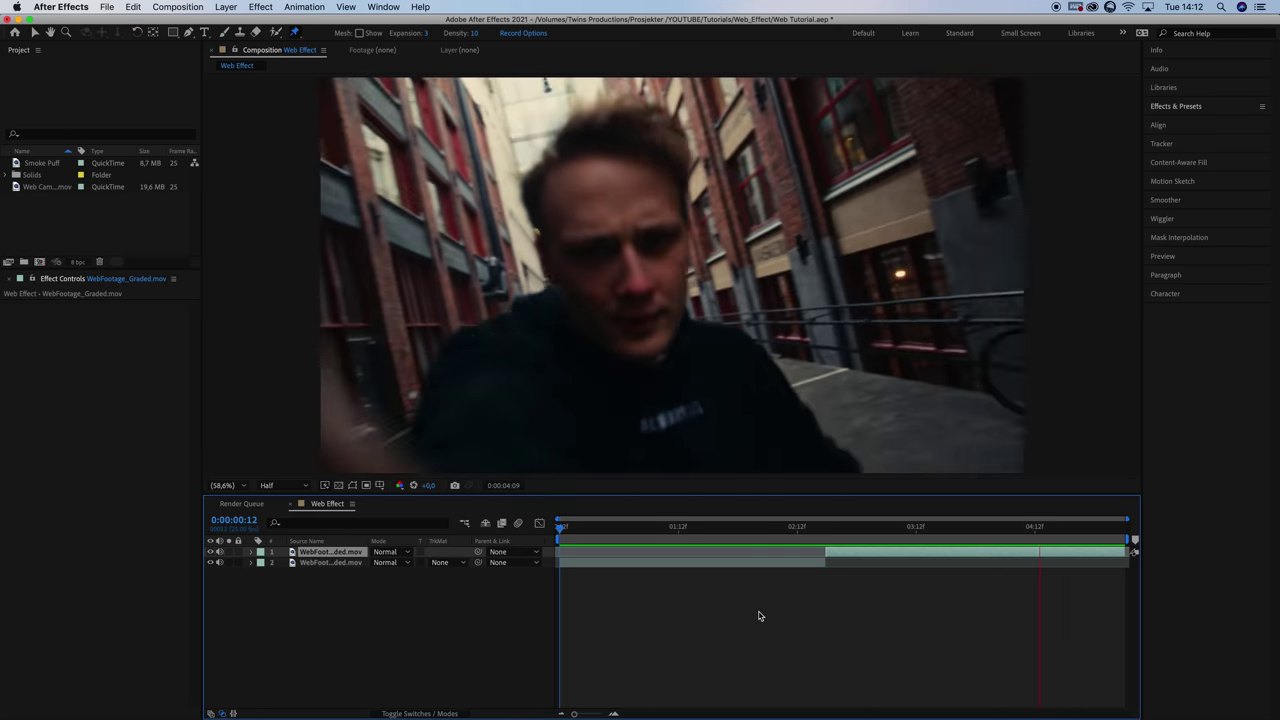
{"action": "key", "text": "space"}
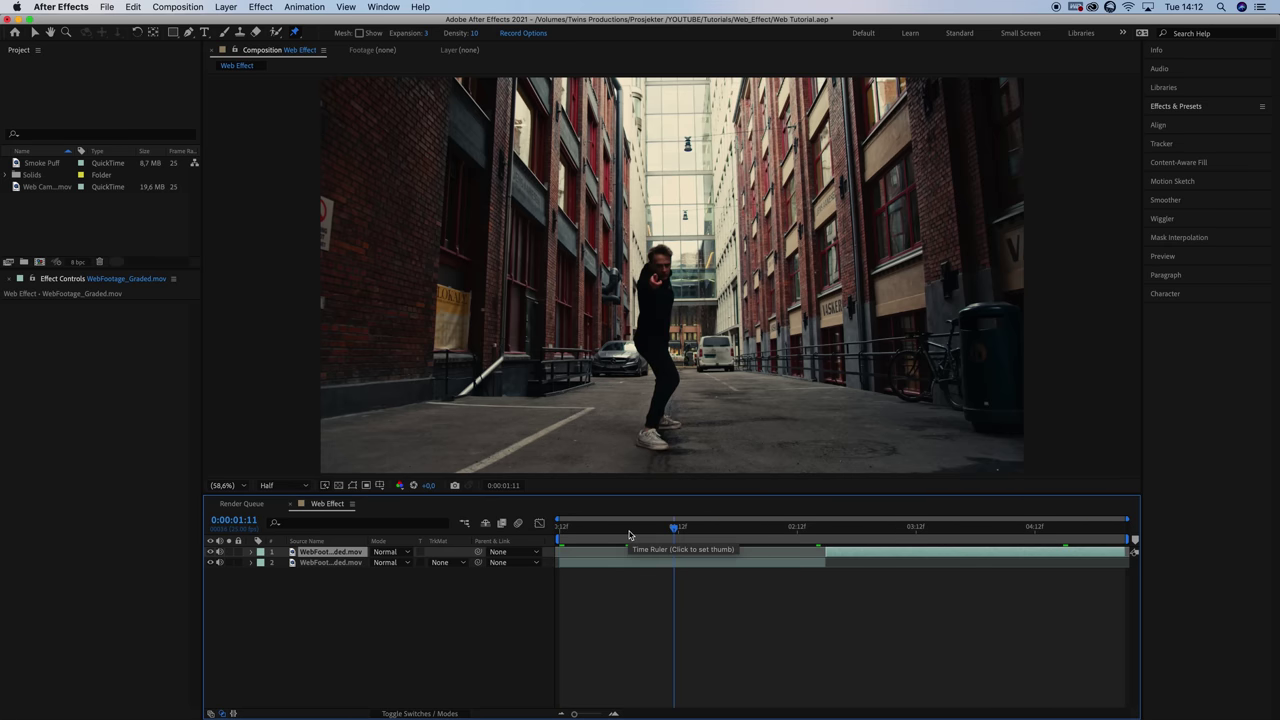
Place the Web Camera Hit clip between the two footage layers, starting at 0:00:01:04 as the arm reaches out
{"action": "left_click_drag", "start_coordinate": [632, 534], "coordinate": [631, 533]}
{"action": "key", "text": "Page_Down"}
{"action": "key", "text": "Page_Down"}
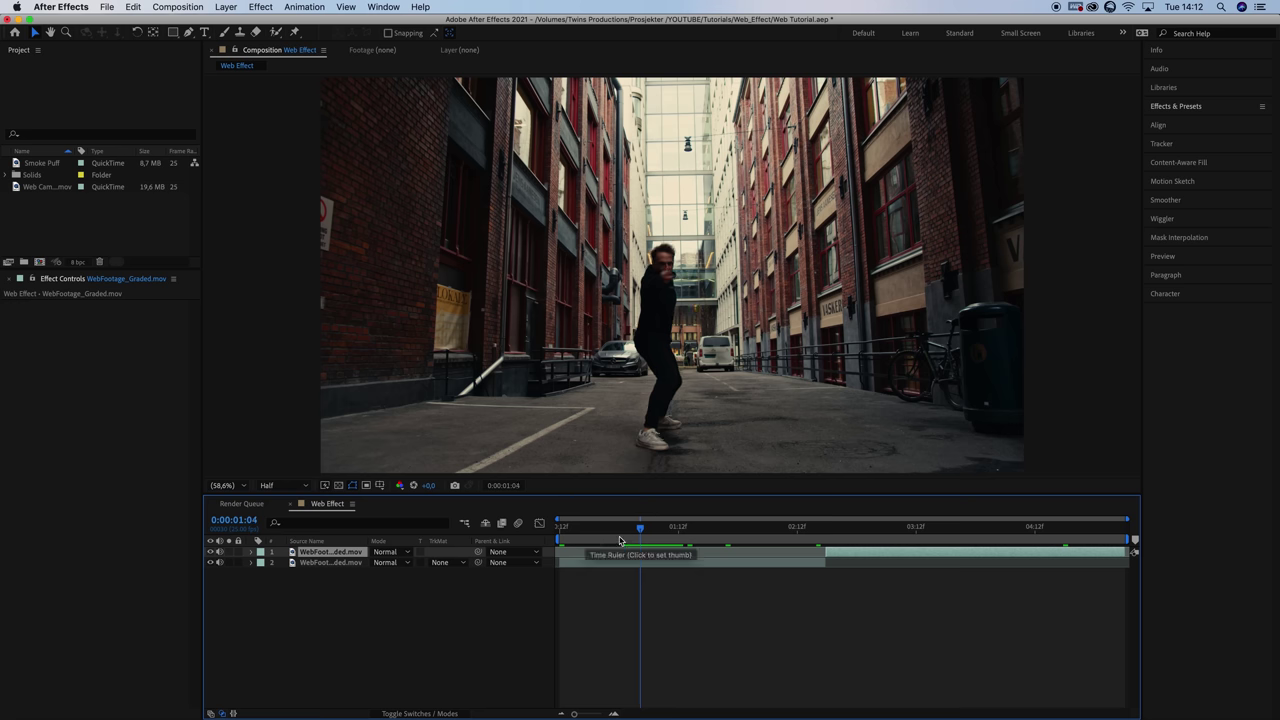
{"action": "left_click_drag", "start_coordinate": [50, 188], "coordinate": [640, 560]}
Set the Web Camera Hit layer's blending mode to Screen and preview the composite
{"action": "key", "text": "space"}
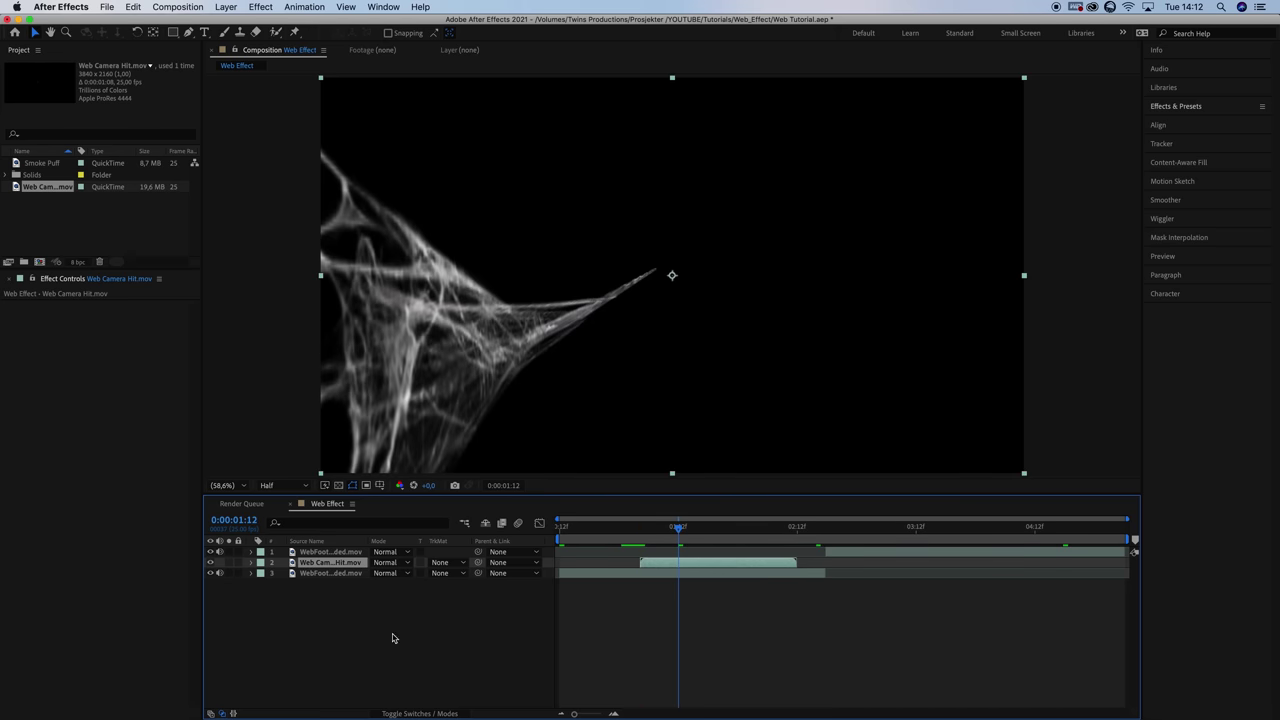
{"action": "left_click", "coordinate": [386, 566]}
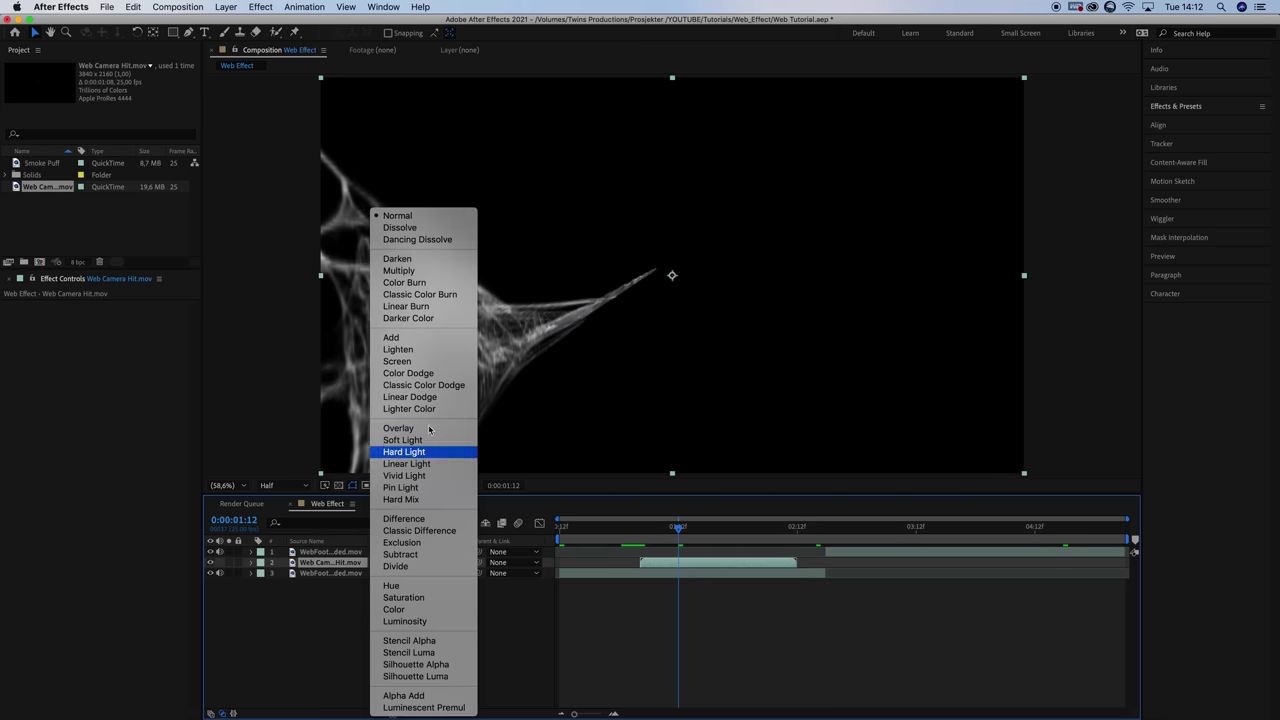
{"action": "left_click", "coordinate": [415, 365]}
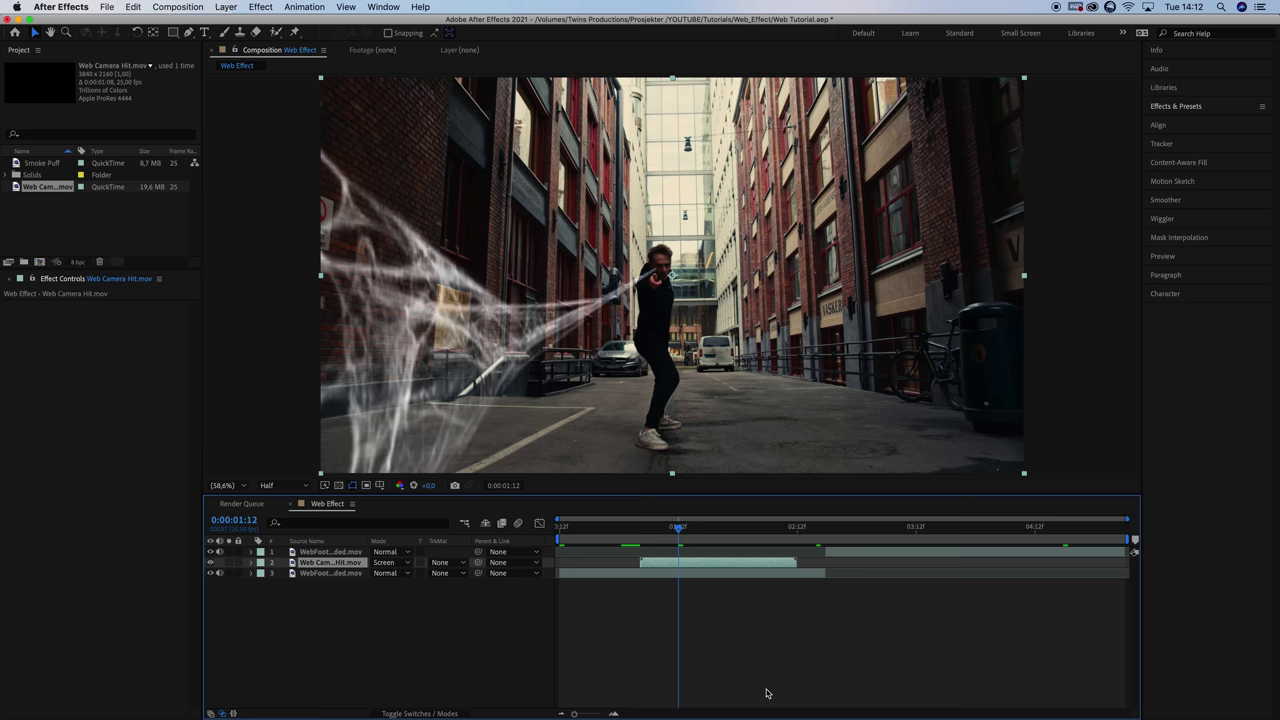
{"action": "key", "text": "space"}
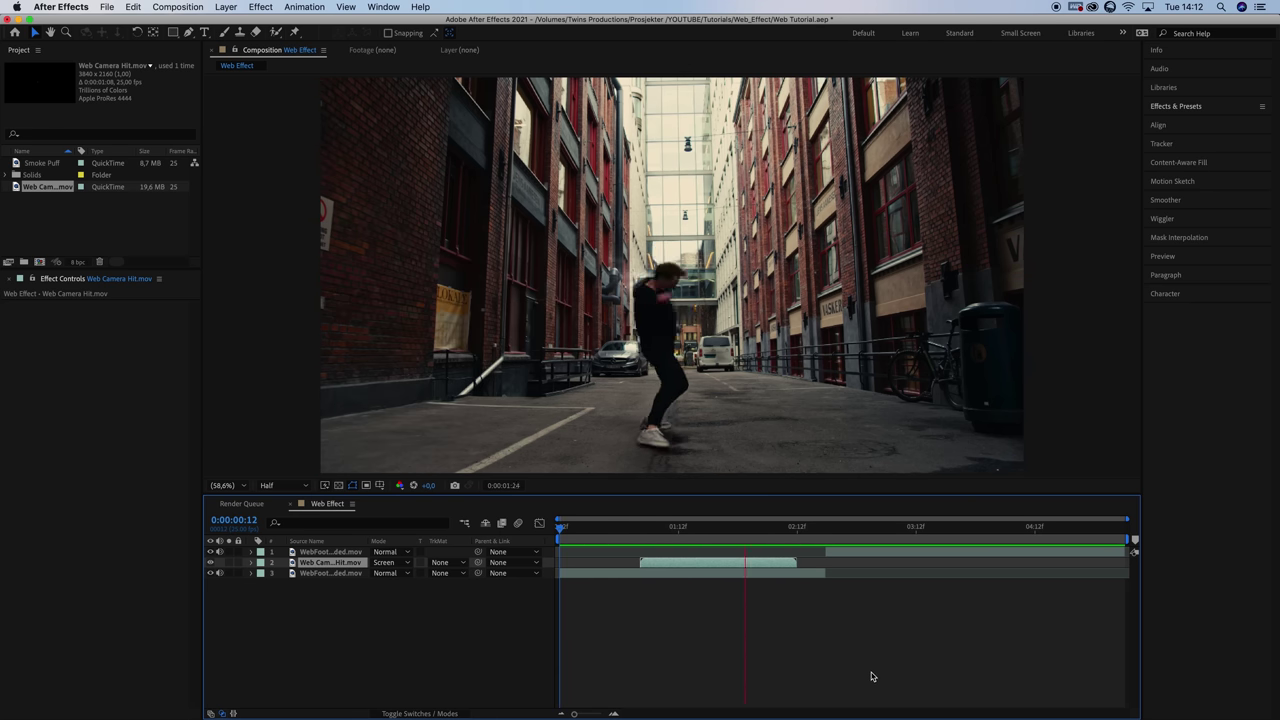
{"action": "key", "text": "space"}
Flip the Web Camera Hit layer horizontally, viewing it at 0:00:01:12
{"action": "left_click_drag", "start_coordinate": [626, 537], "coordinate": [678, 537]}
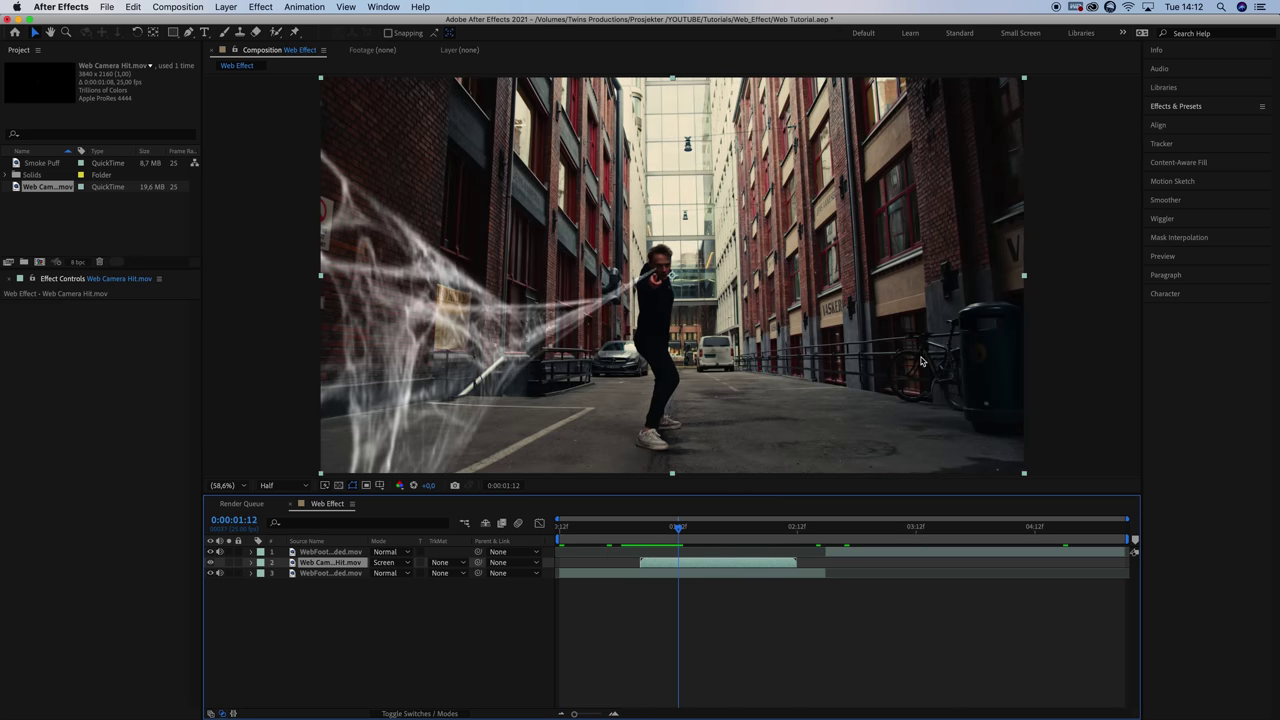
{"action": "right_click", "coordinate": [700, 562]}
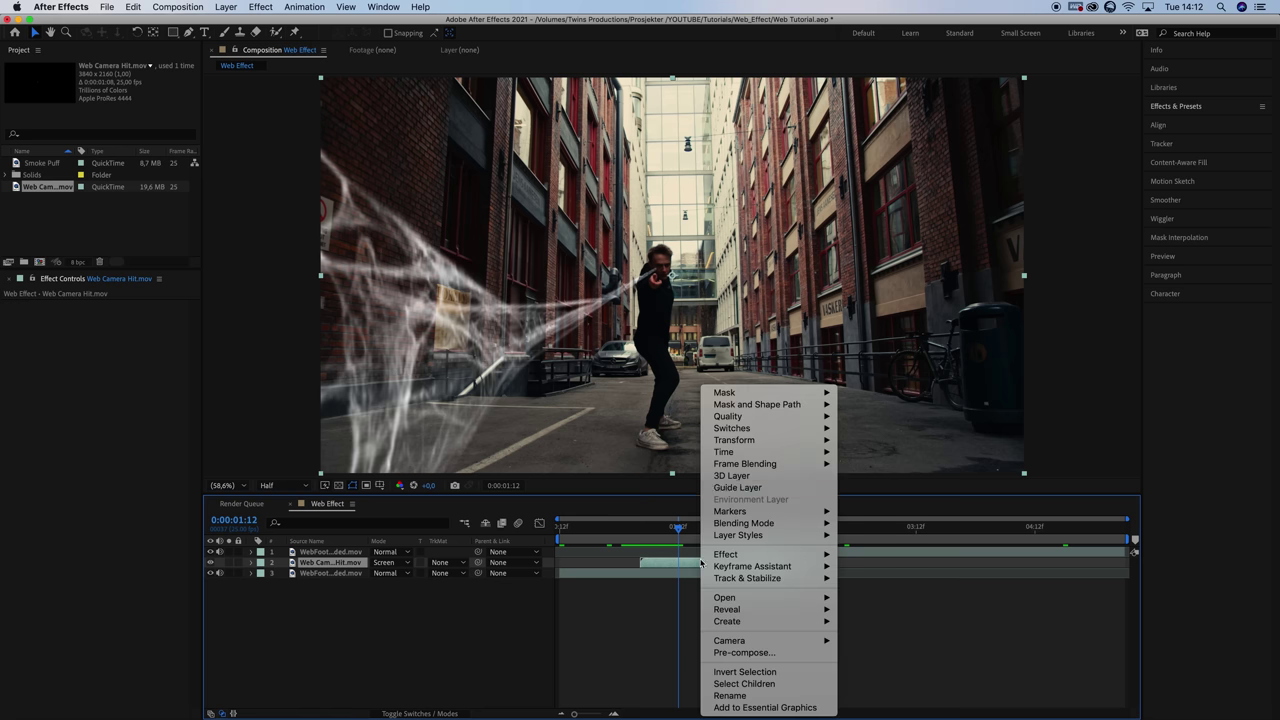
{"action": "mouse_move", "coordinate": [748, 443]}
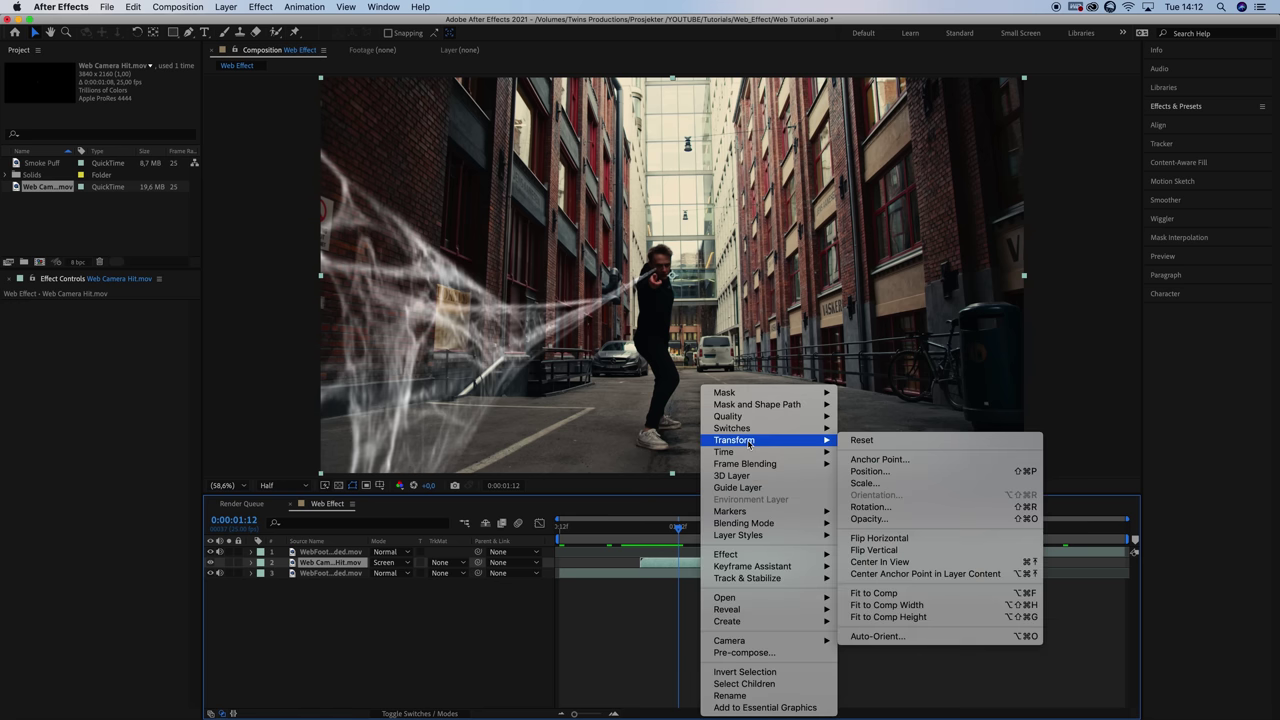
{"action": "left_click", "coordinate": [918, 540]}
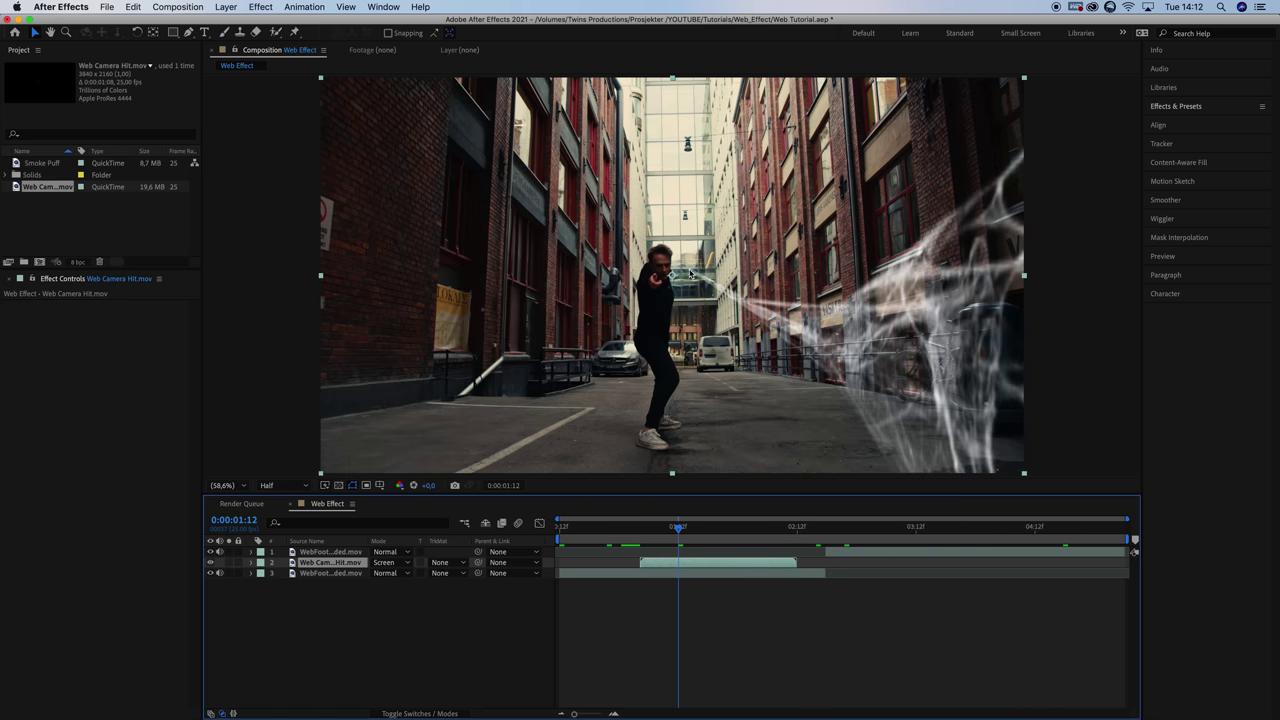
Add Puppet pins at the web's tip and five down its outer edge at 0:00:01:12, and try moving the tip pin
{"action": "left_click", "coordinate": [296, 34]}
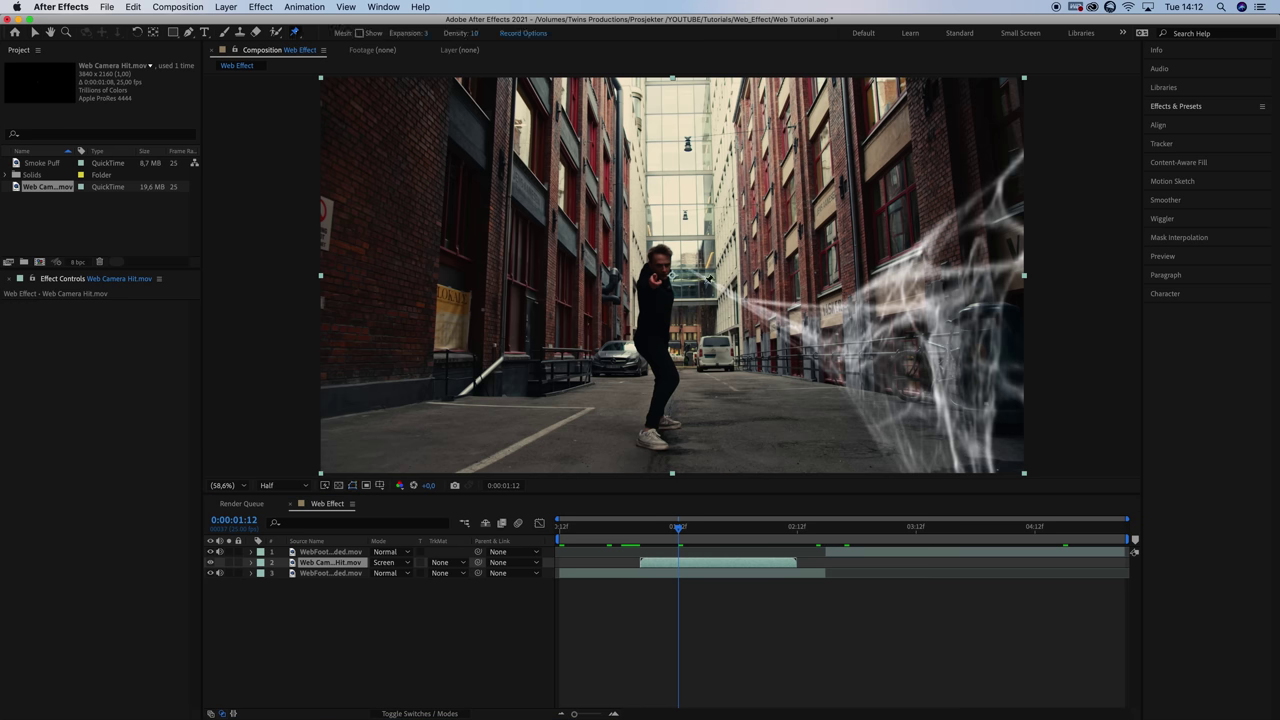
{"action": "scroll", "coordinate": [692, 264], "scroll_direction": "up", "scroll_amount": 6}
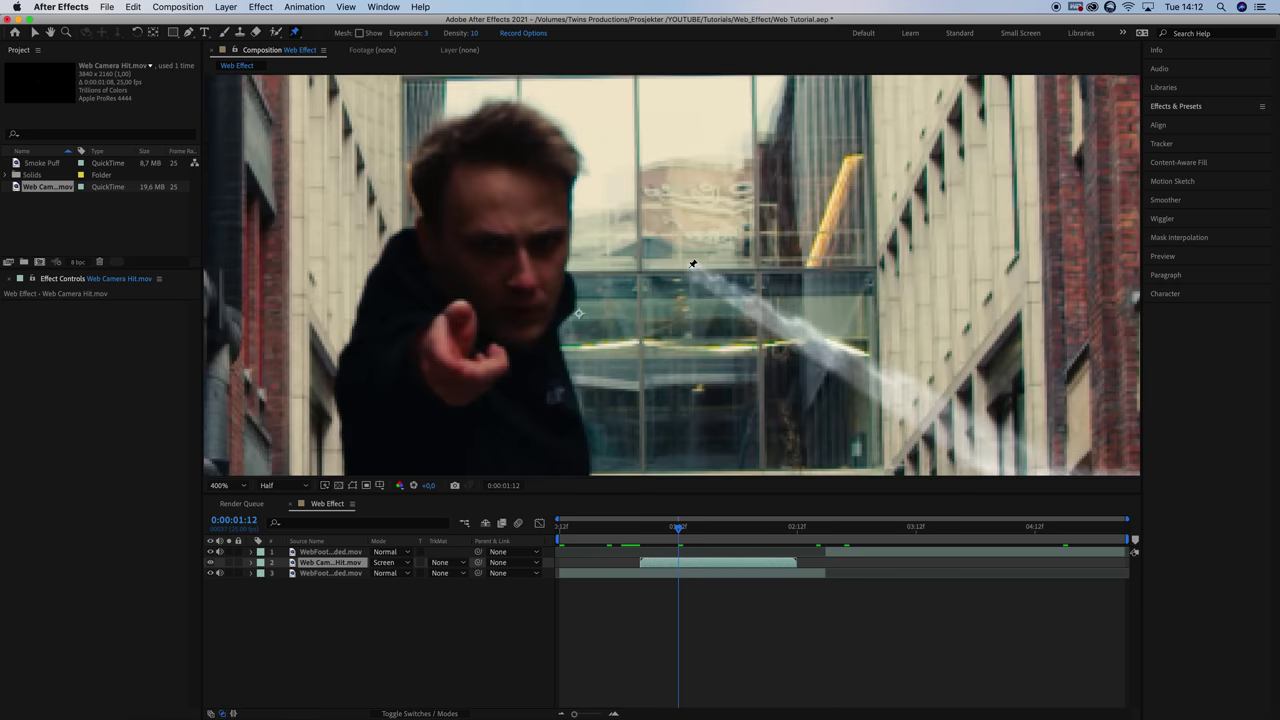
{"action": "left_click", "coordinate": [689, 268]}
{"action": "scroll", "coordinate": [689, 270], "scroll_direction": "down", "scroll_amount": 6}
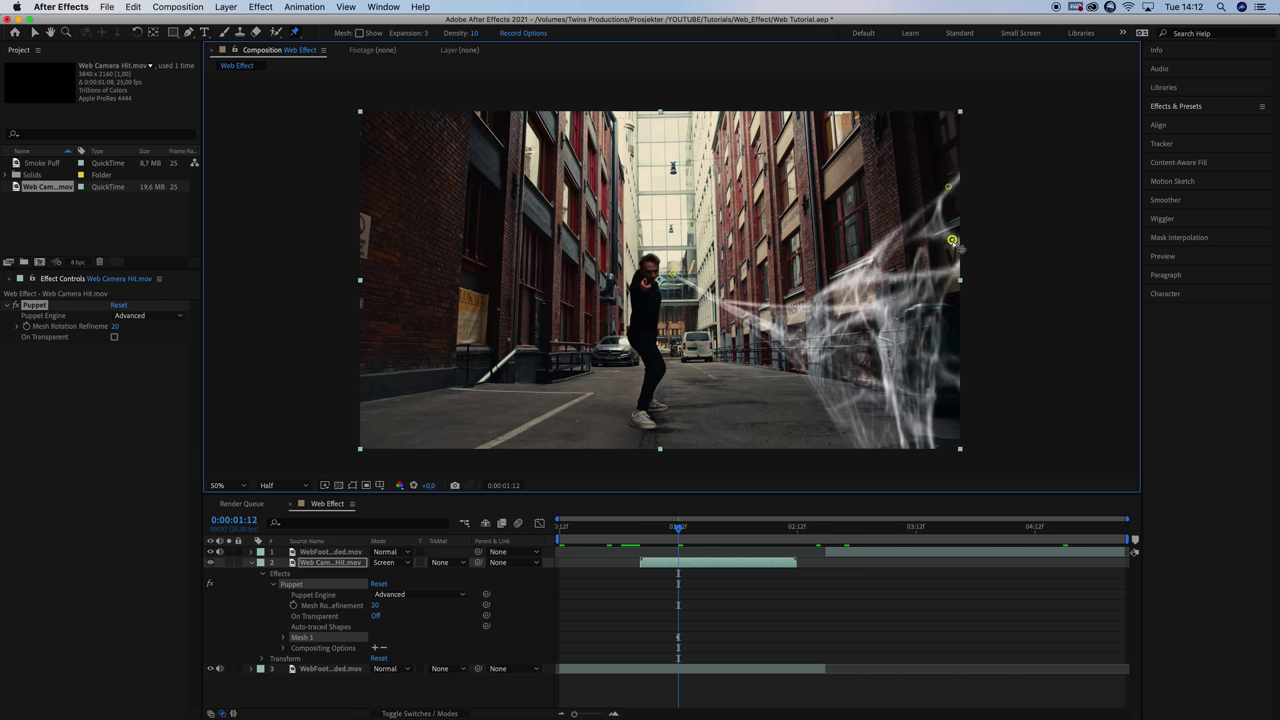
{"action": "left_click", "coordinate": [944, 375]}
{"action": "left_click_drag", "start_coordinate": [673, 272], "coordinate": [686, 293]}
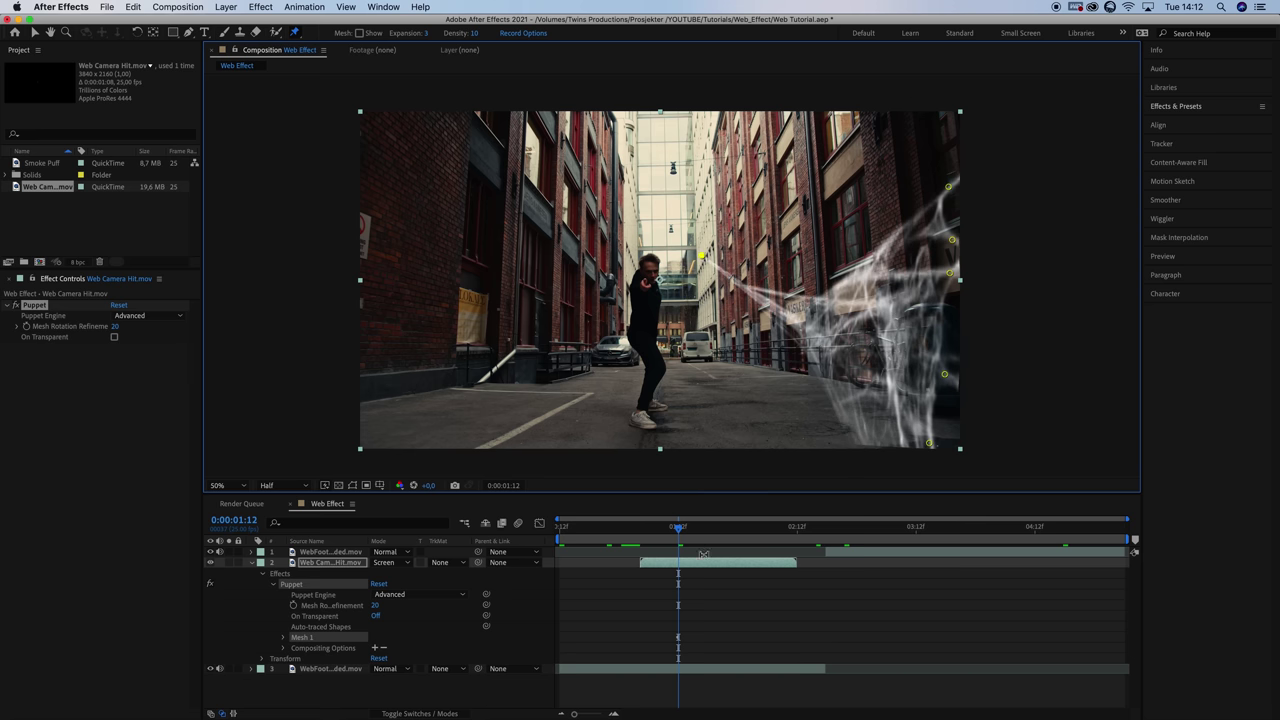
Reveal the Web Camera Hit layer's keyframes and examine the puppet pin positions around 0:00:01:12
{"action": "left_click", "coordinate": [703, 566]}
{"action": "key", "text": "u"}
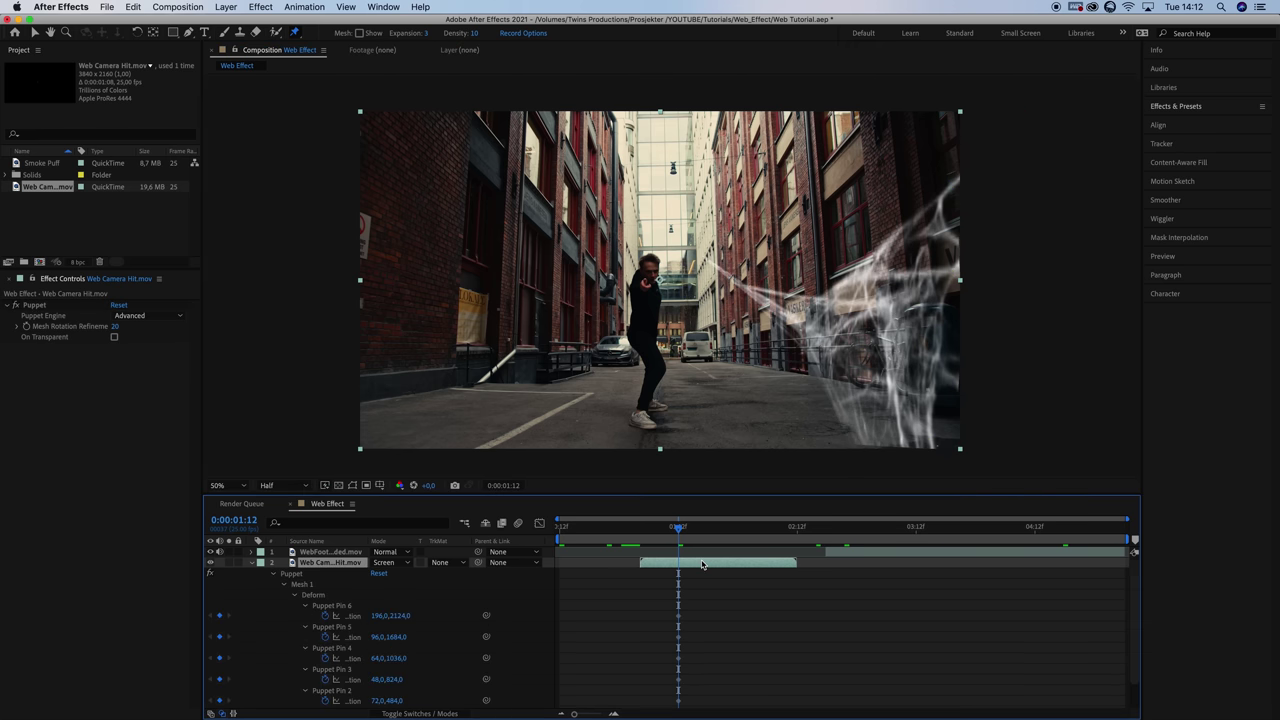
{"action": "left_click", "coordinate": [702, 578]}
{"action": "left_click", "coordinate": [697, 528]}
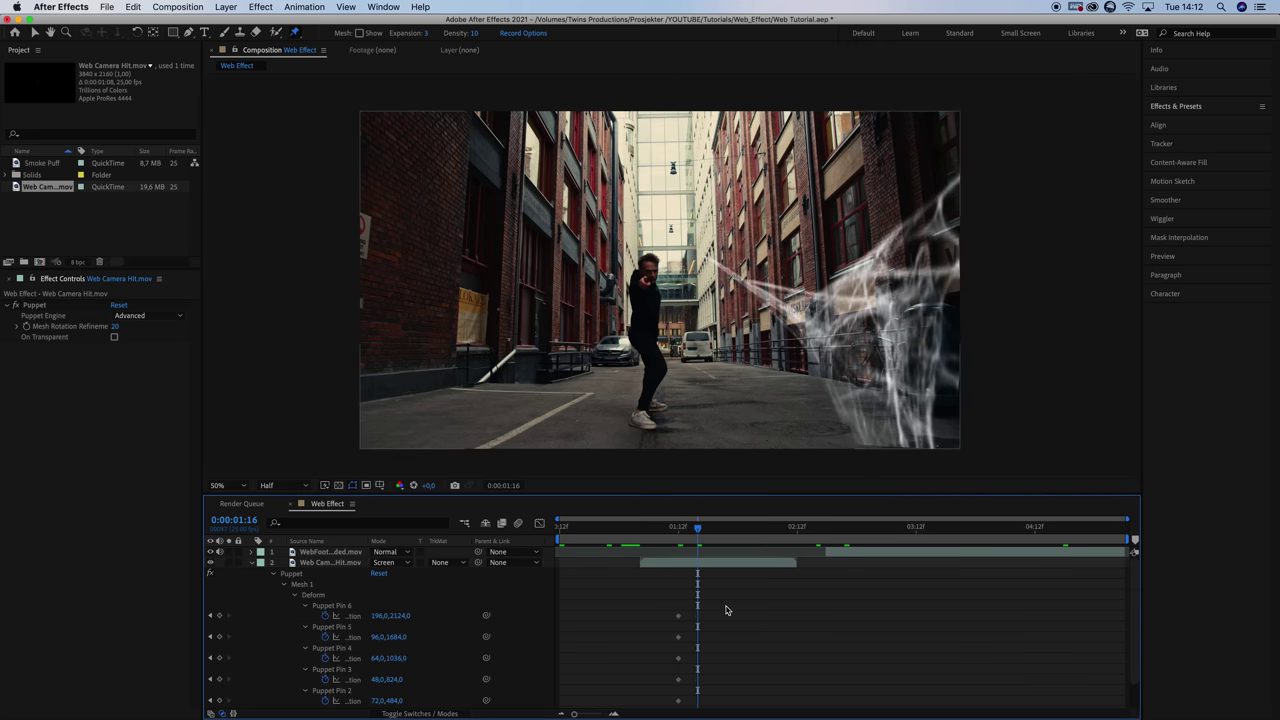
{"action": "scroll", "coordinate": [728, 609], "scroll_direction": "down", "scroll_amount": 2}
{"action": "scroll", "coordinate": [696, 603], "scroll_direction": "up", "scroll_amount": 1}
{"action": "left_click", "coordinate": [679, 528]}
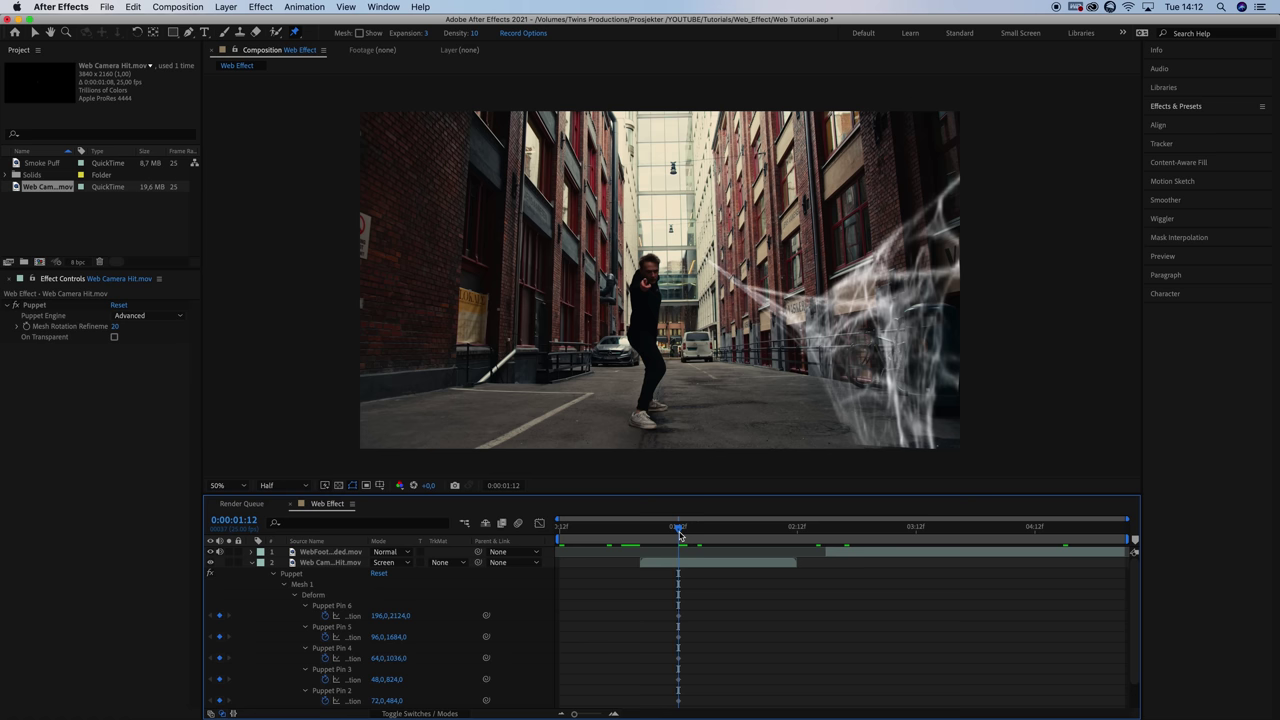
{"action": "left_click", "coordinate": [681, 564]}
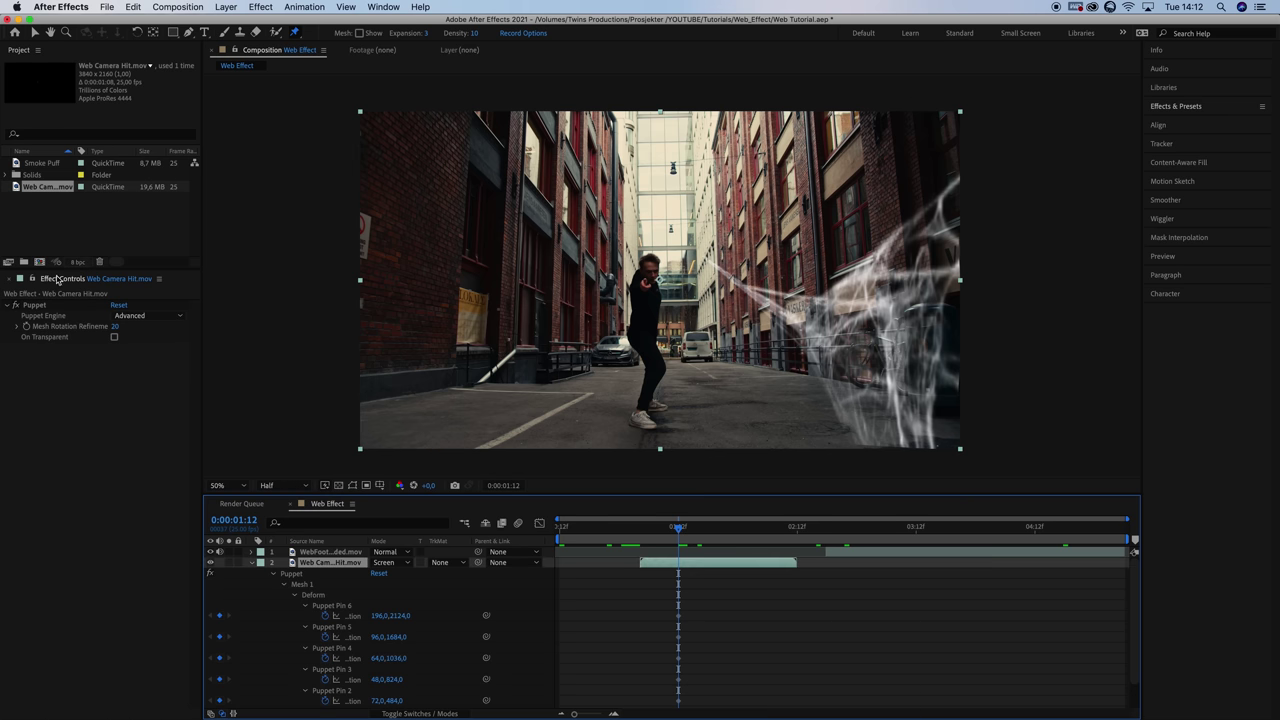
Select the Puppet effect and move the web's tip pin onto the man's outstretched hand at 0:00:01:12
{"action": "left_click", "coordinate": [45, 305]}
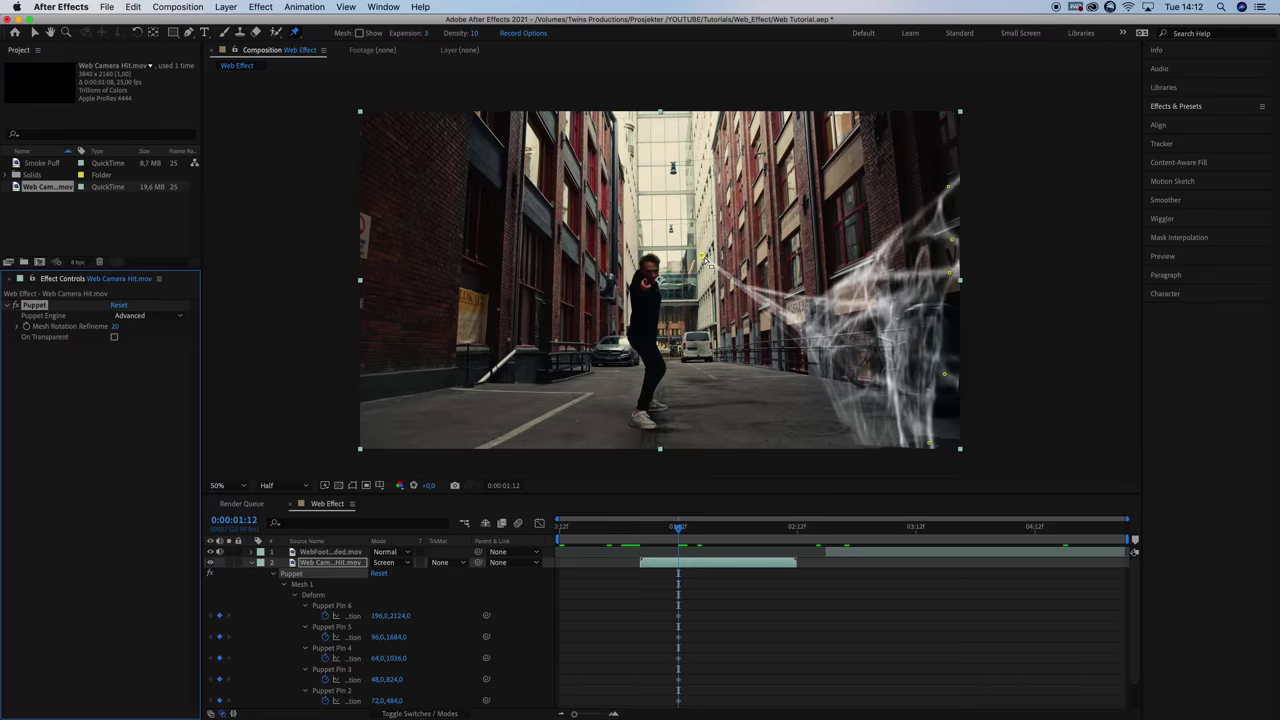
{"action": "scroll", "coordinate": [706, 262], "scroll_direction": "up", "scroll_amount": 4}
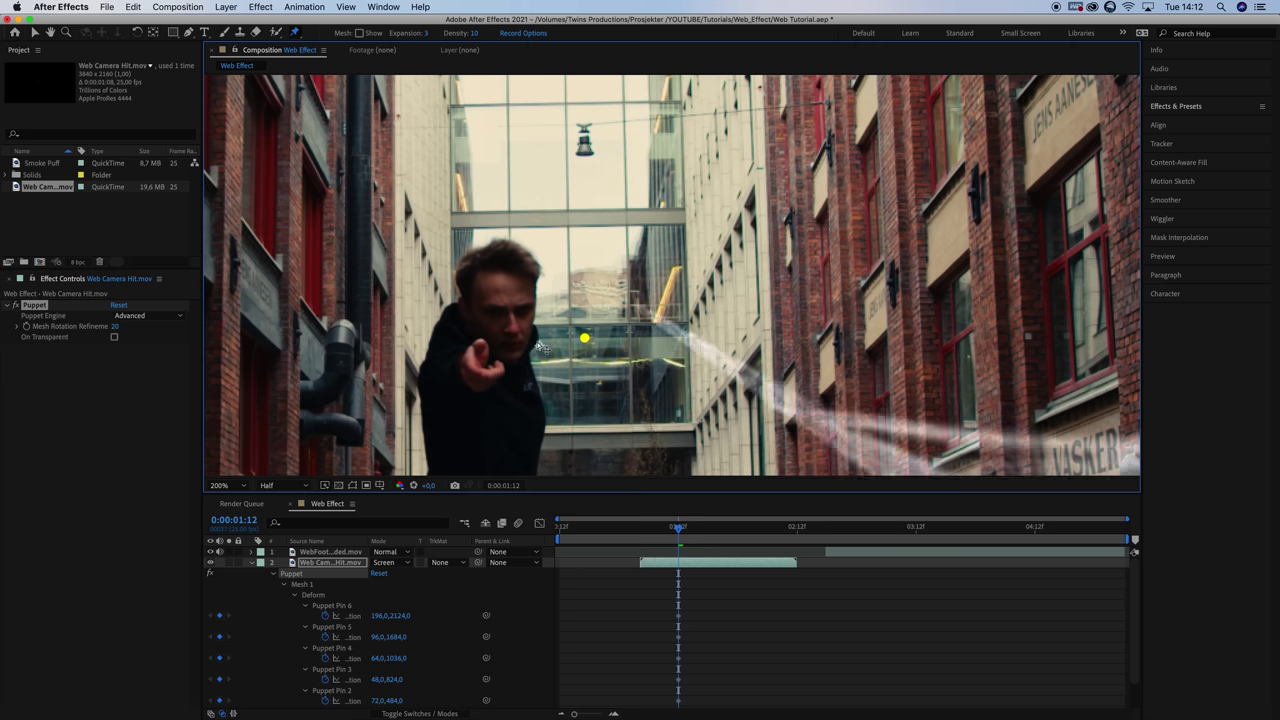
{"action": "left_click_drag", "start_coordinate": [584, 338], "coordinate": [486, 367]}
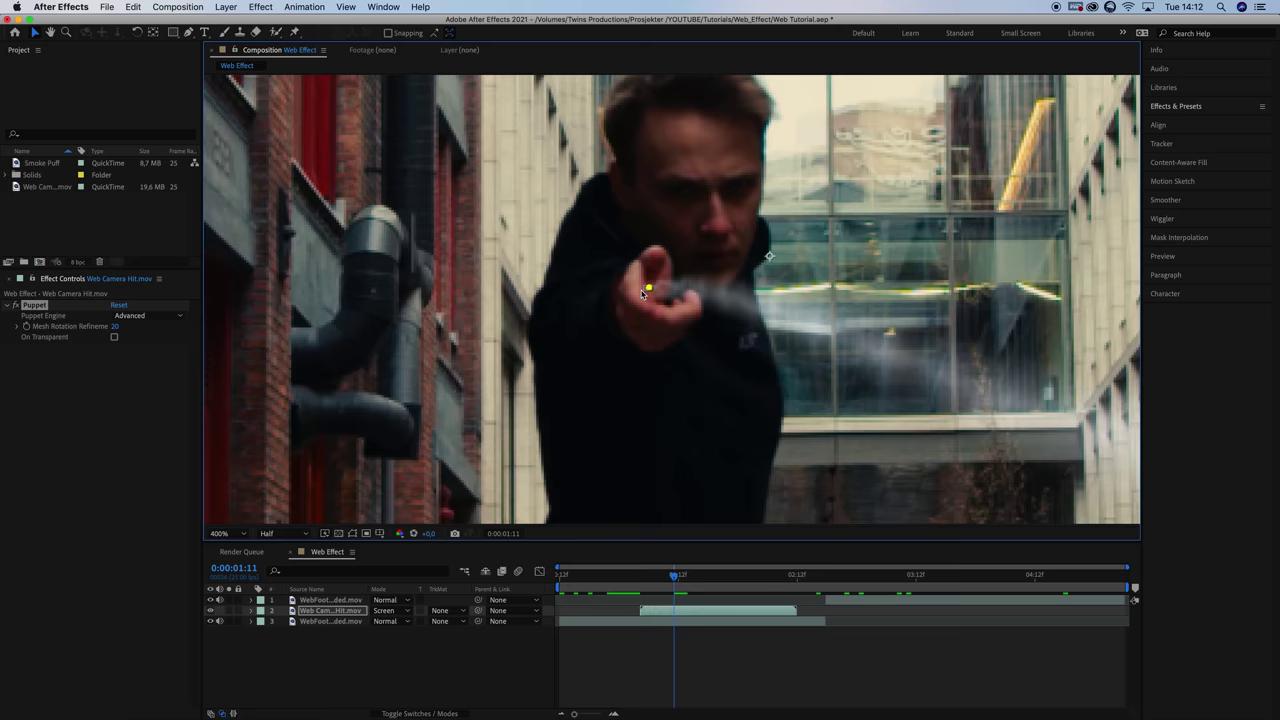
Keyframe the tip pin to follow the hand frame by frame backwards from 0:00:01:11 to the web's first frame at 0:00:01:04
{"action": "key", "text": "Page_Up"}
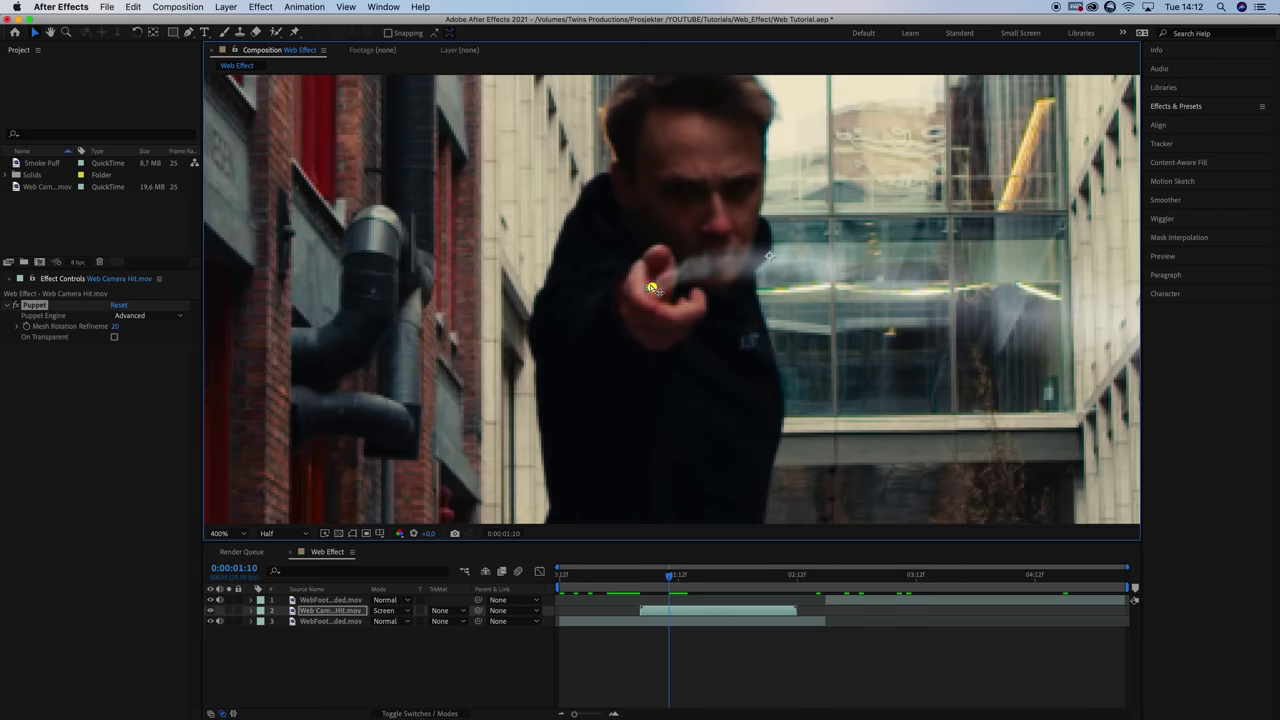
{"action": "key", "text": "Page_Up"}
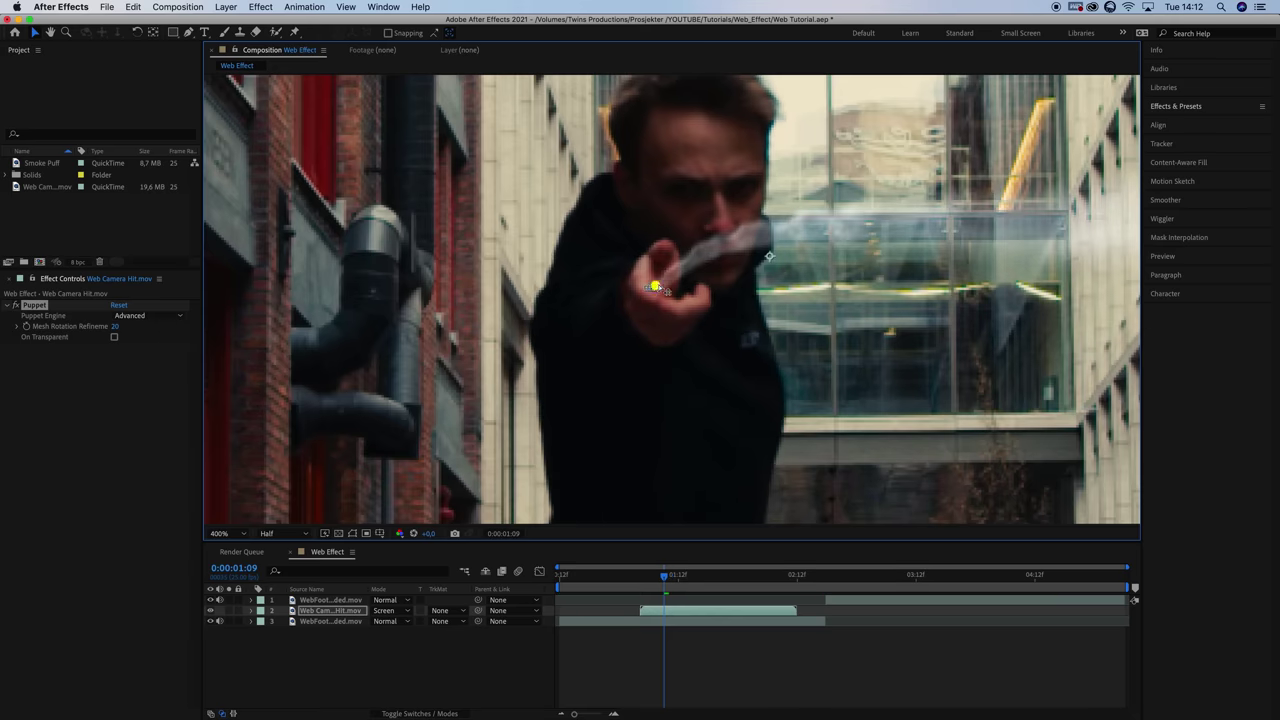
{"action": "key", "text": "Page_Up"}
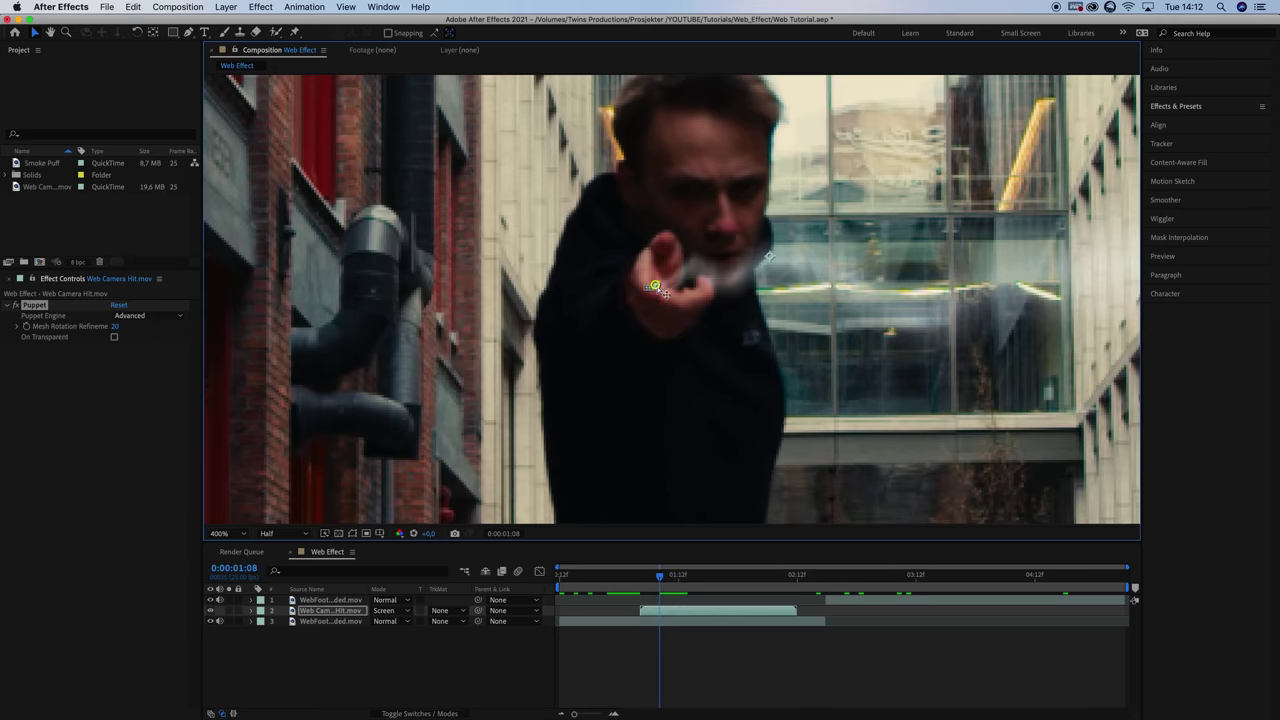
{"action": "left_click_drag", "start_coordinate": [657, 288], "coordinate": [664, 280]}
{"action": "key", "text": "Page_Up"}
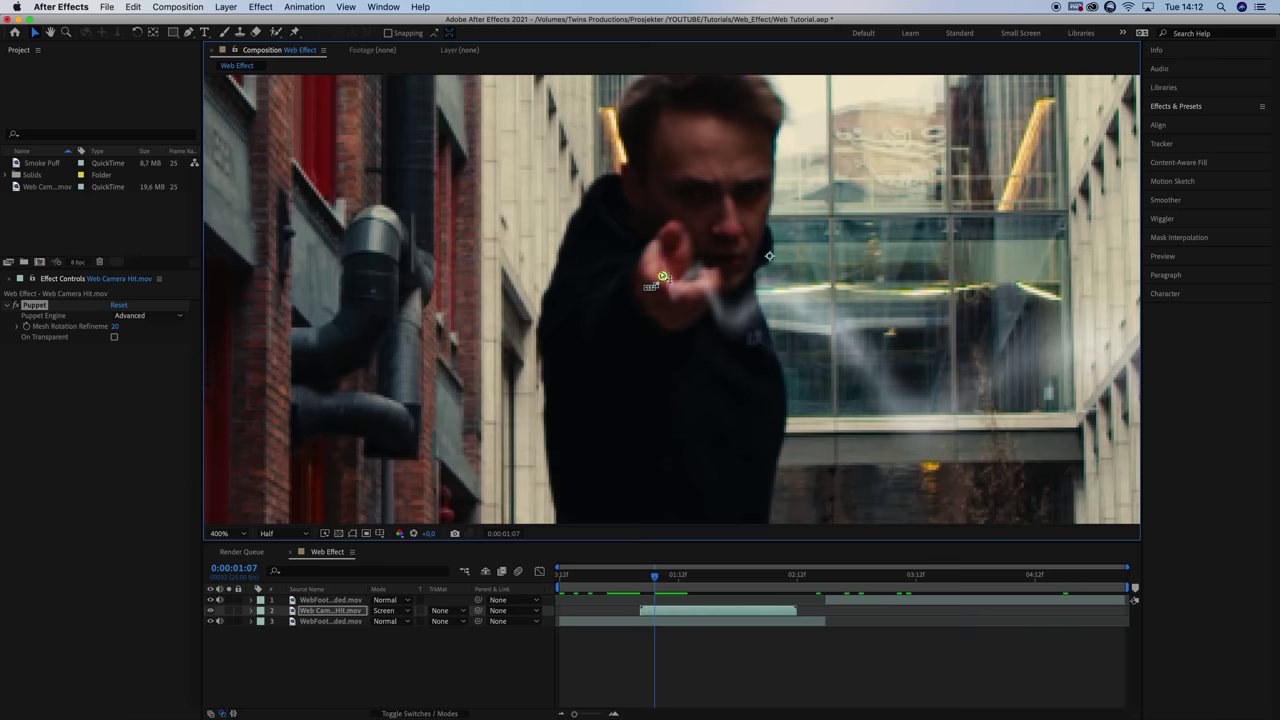
{"action": "key", "text": "Page_Up"}
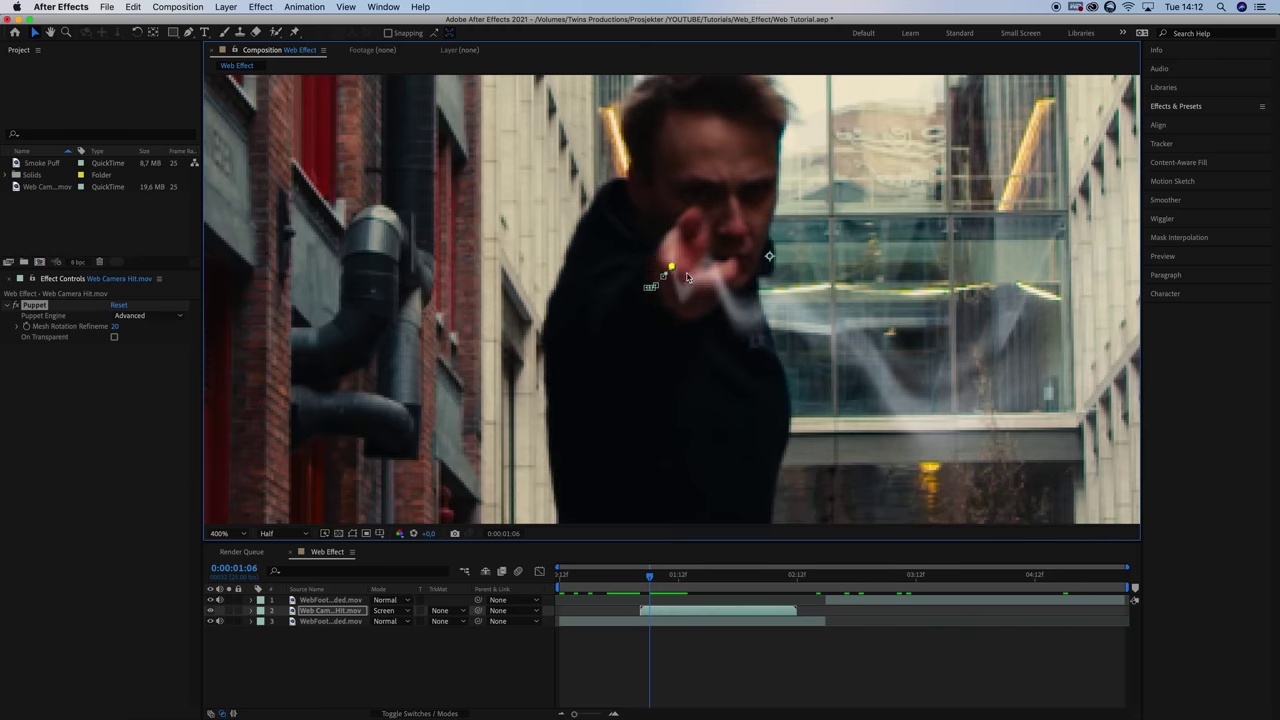
{"action": "left_click_drag", "start_coordinate": [696, 267], "coordinate": [679, 260]}
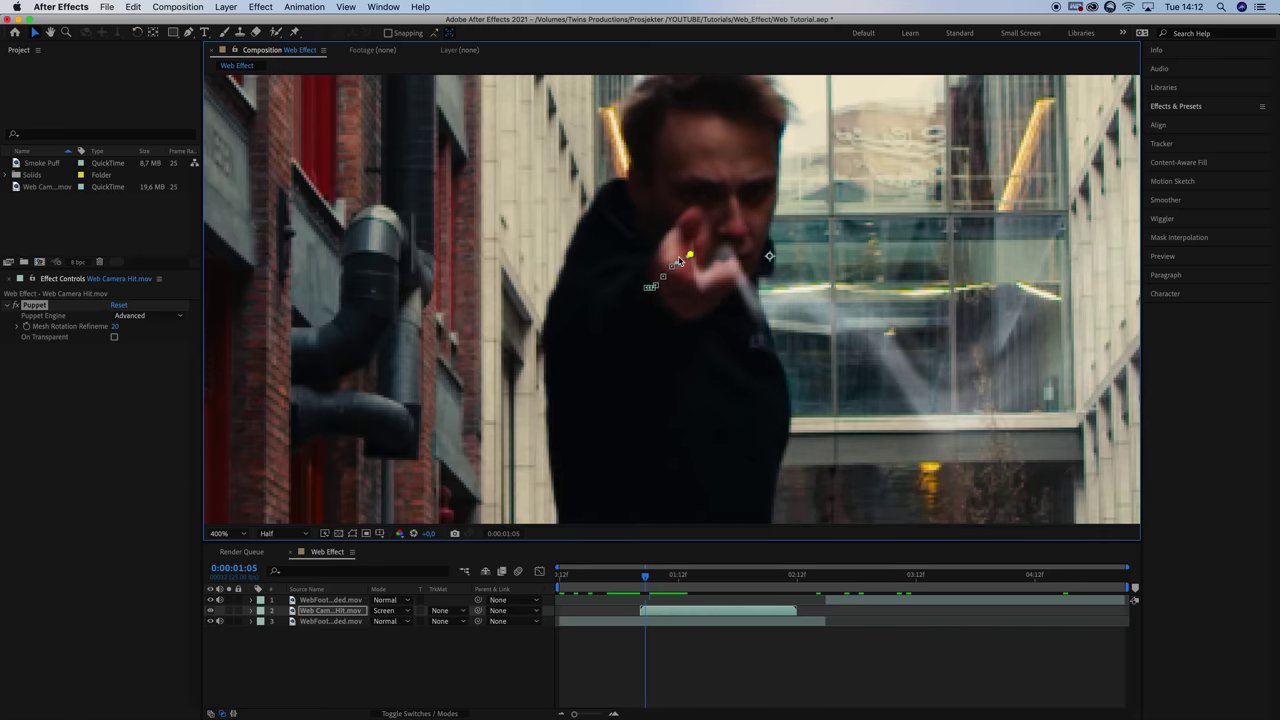
{"action": "left_click_drag", "start_coordinate": [698, 247], "coordinate": [728, 252]}
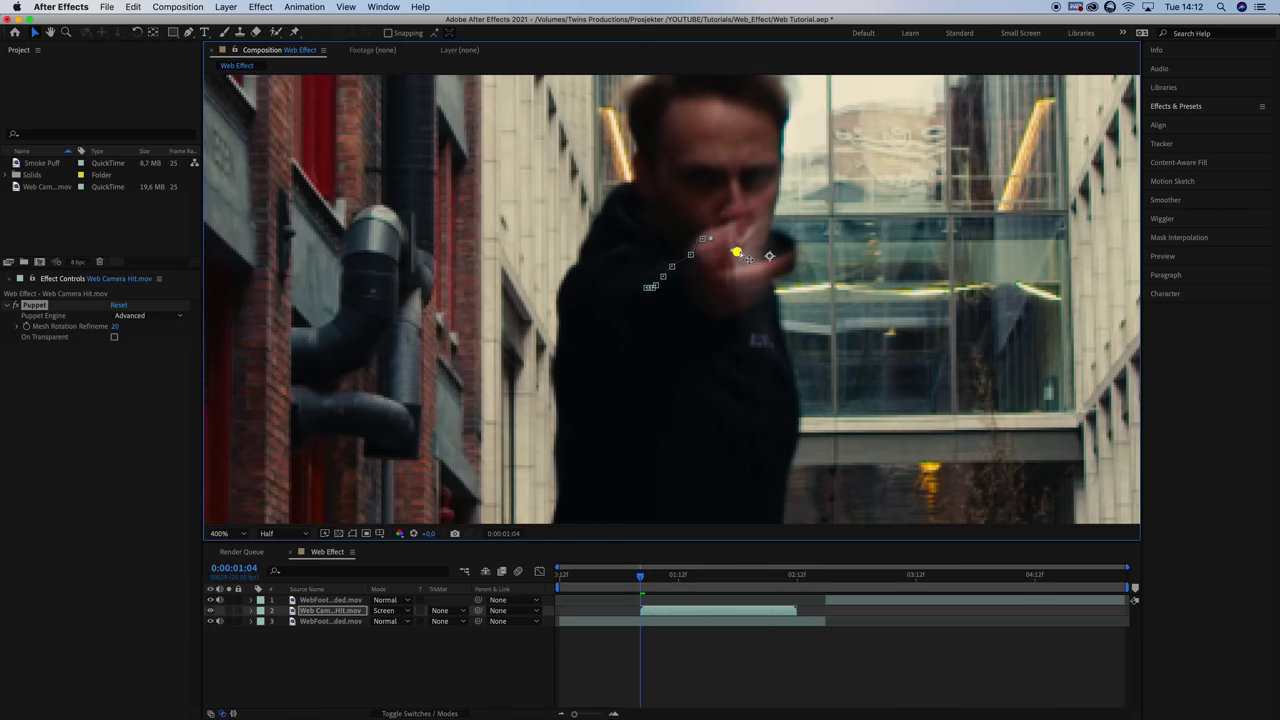
Preview the tracked section and keyframe the tip pin on the hand frame by frame from 0:00:01:12 to 0:00:01:18
{"action": "key", "text": "space"}
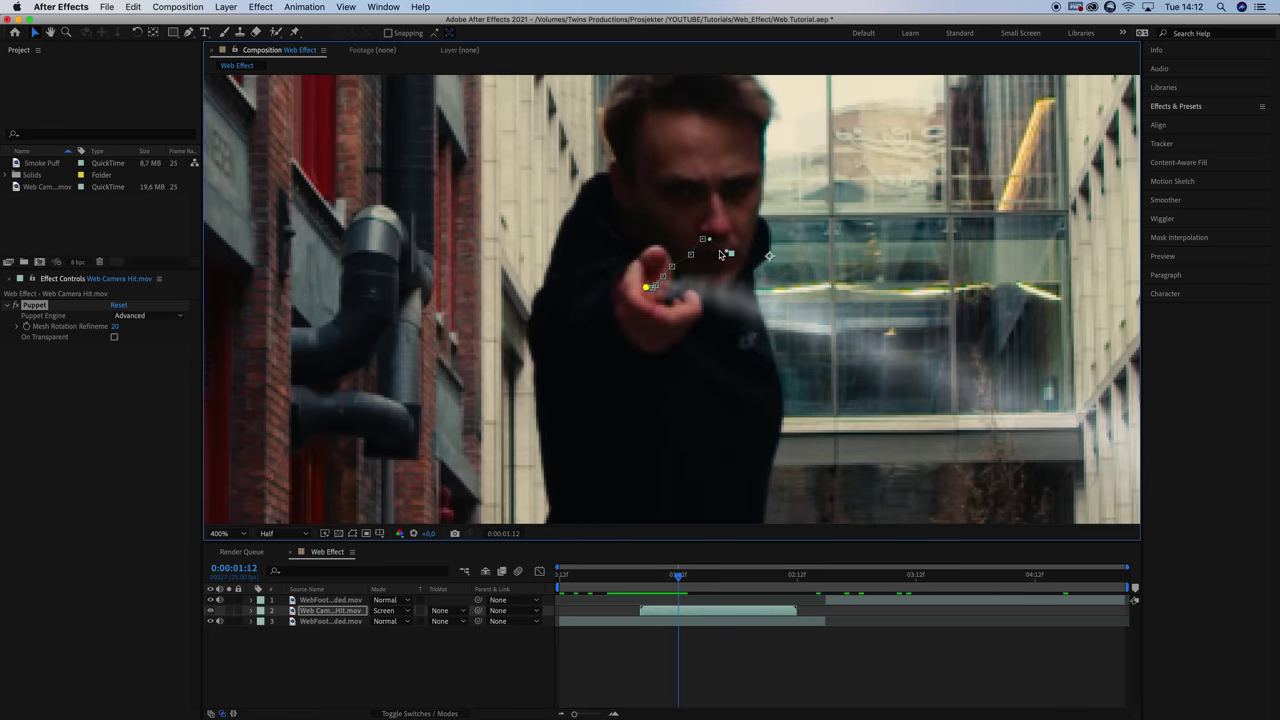
{"action": "left_click_drag", "start_coordinate": [652, 288], "coordinate": [641, 256]}
{"action": "key", "text": "Page_Down"}
{"action": "key", "text": "Page_Down"}
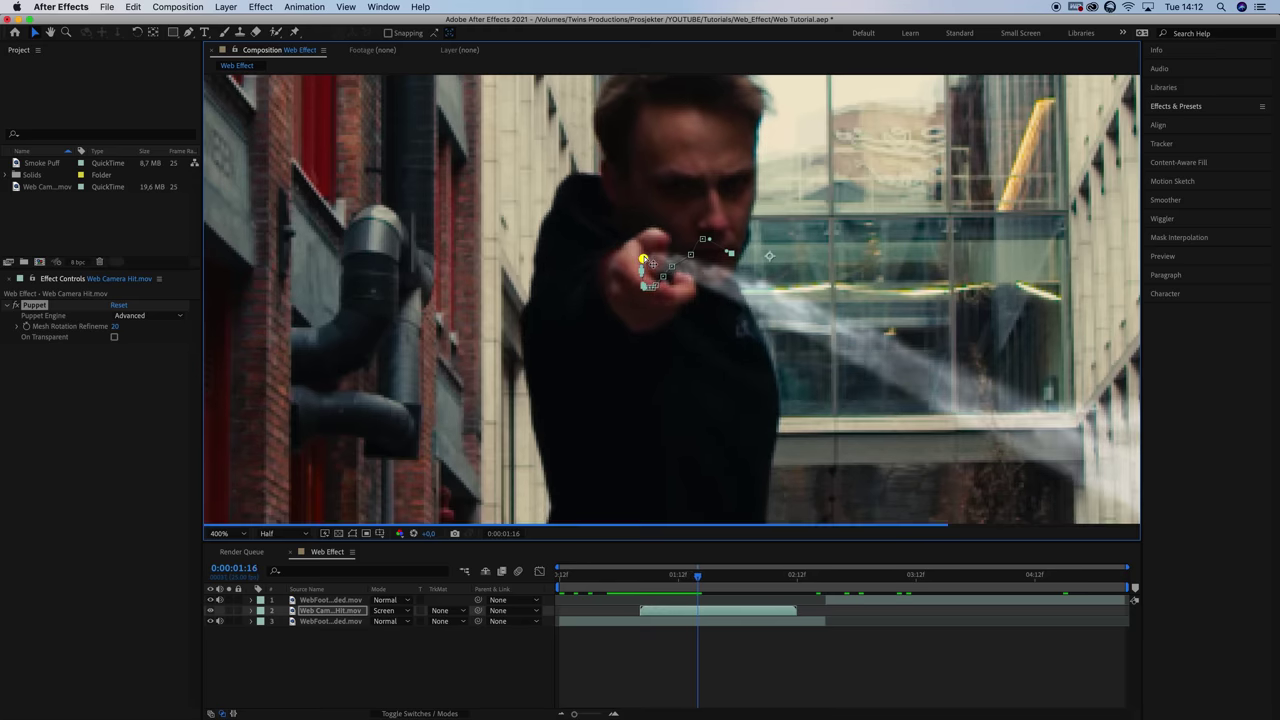
{"action": "key", "text": "Page_Down"}
{"action": "key", "text": "Page_Down"}
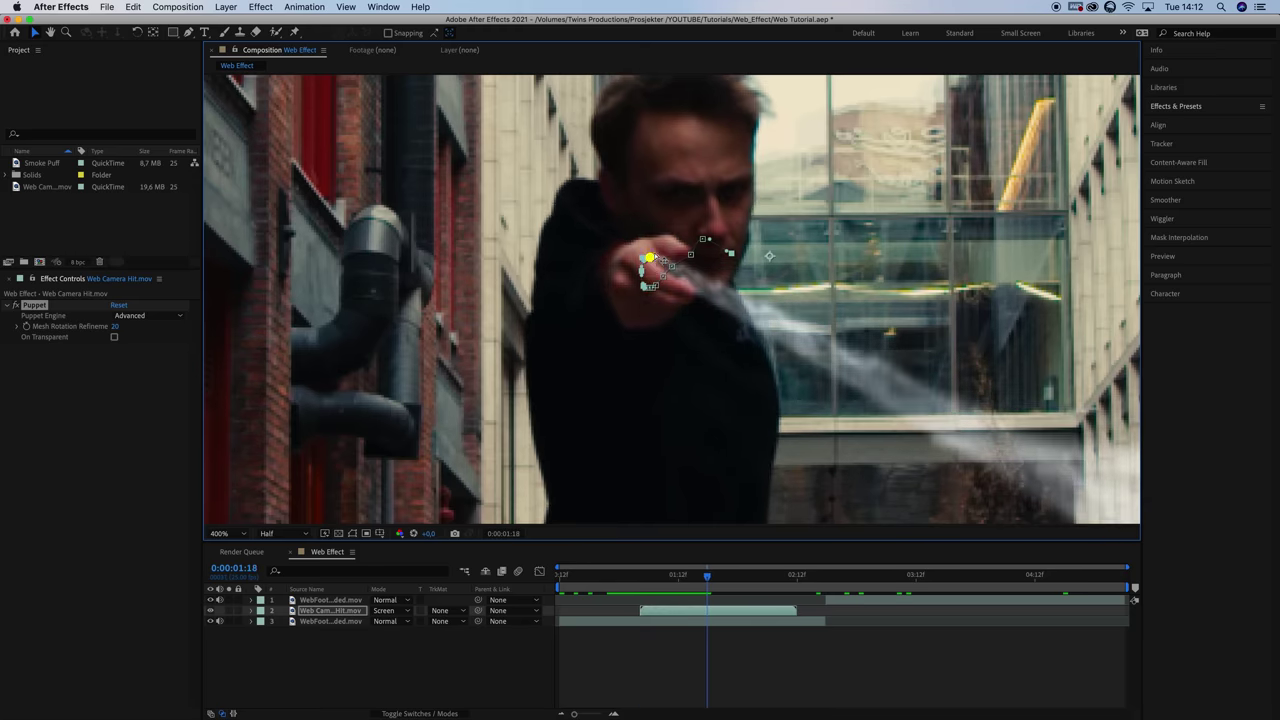
Keyframe the tip pin along the hand's path as the man spins around, from 0:00:01:18 to 0:00:02:03
{"action": "left_click_drag", "start_coordinate": [655, 255], "coordinate": [781, 386]}
{"action": "key", "text": "Page_Down"}
{"action": "key", "text": "Page_Down"}
{"action": "key", "text": "Page_Down"}
{"action": "key", "text": "Page_Down"}
{"action": "key", "text": "Page_Down"}
{"action": "key", "text": "Page_Down"}
{"action": "key", "text": "Page_Down"}
{"action": "key", "text": "Page_Down"}
{"action": "key", "text": "Page_Down"}
{"action": "key", "text": "Page_Down"}
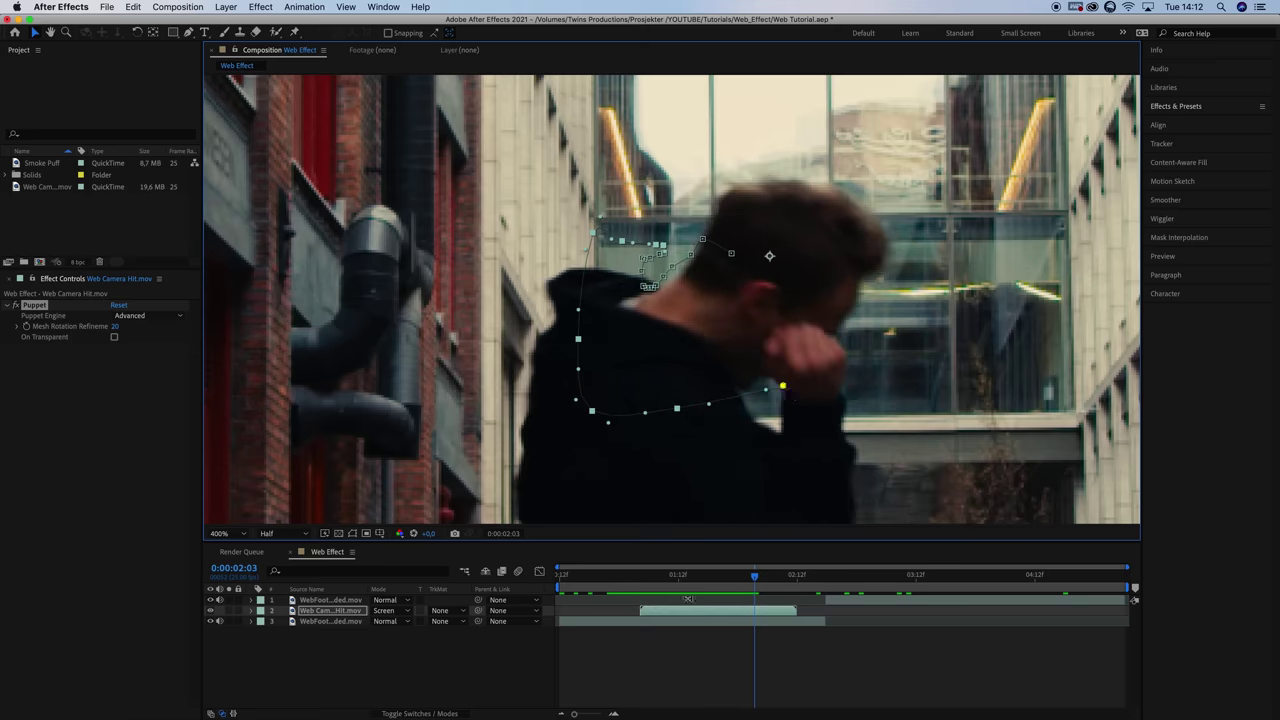
Fit the composition in the viewer and preview the tracked web shot from the start
{"action": "left_click", "coordinate": [220, 533]}
{"action": "left_click", "coordinate": [225, 314]}
{"action": "key", "text": "space"}
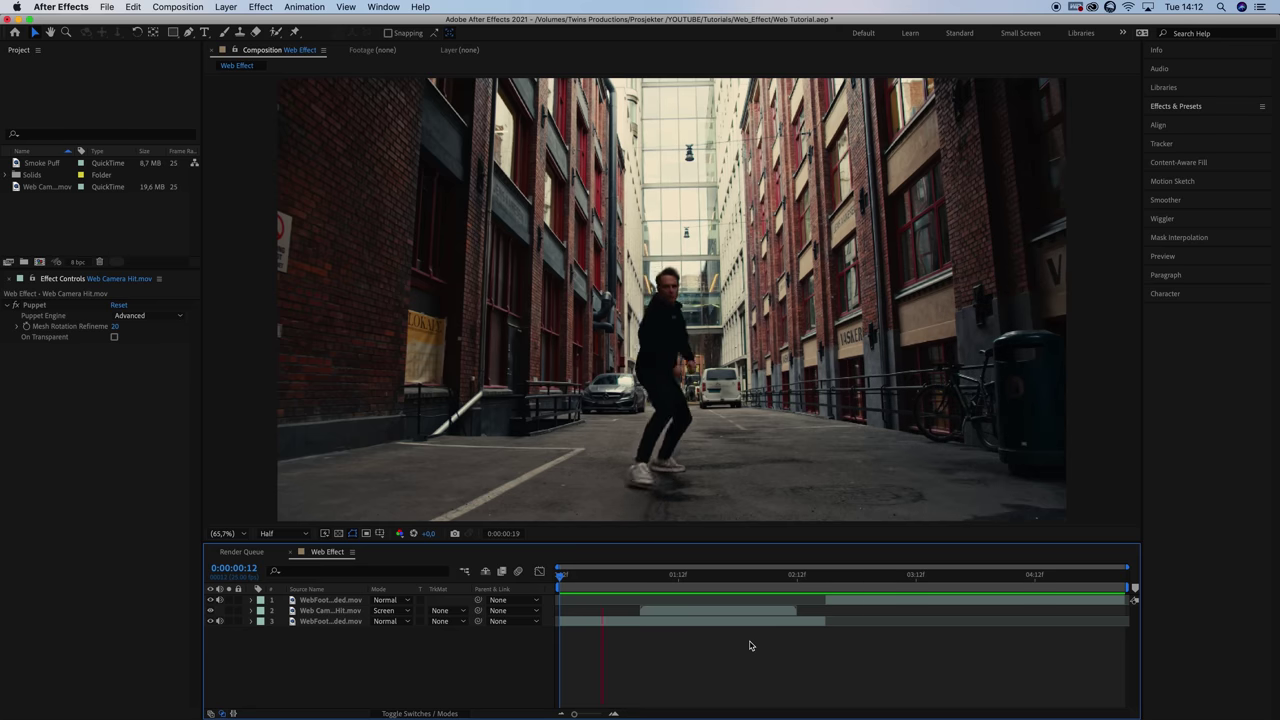
{"action": "key", "text": "space"}
Add the Smoke Puff clip above the web layer, starting at 0:00:01:05, and set its blending mode to Screen
{"action": "left_click", "coordinate": [642, 578]}
{"action": "mouse_move", "coordinate": [643, 578]}
{"action": "left_mouse_down"}
{"action": "mouse_move", "coordinate": [656, 578]}
{"action": "mouse_move", "coordinate": [646, 582]}
{"action": "left_mouse_up"}
{"action": "left_click_drag", "start_coordinate": [40, 162], "coordinate": [645, 605]}
{"action": "key", "text": "space"}
{"action": "key", "text": "space"}
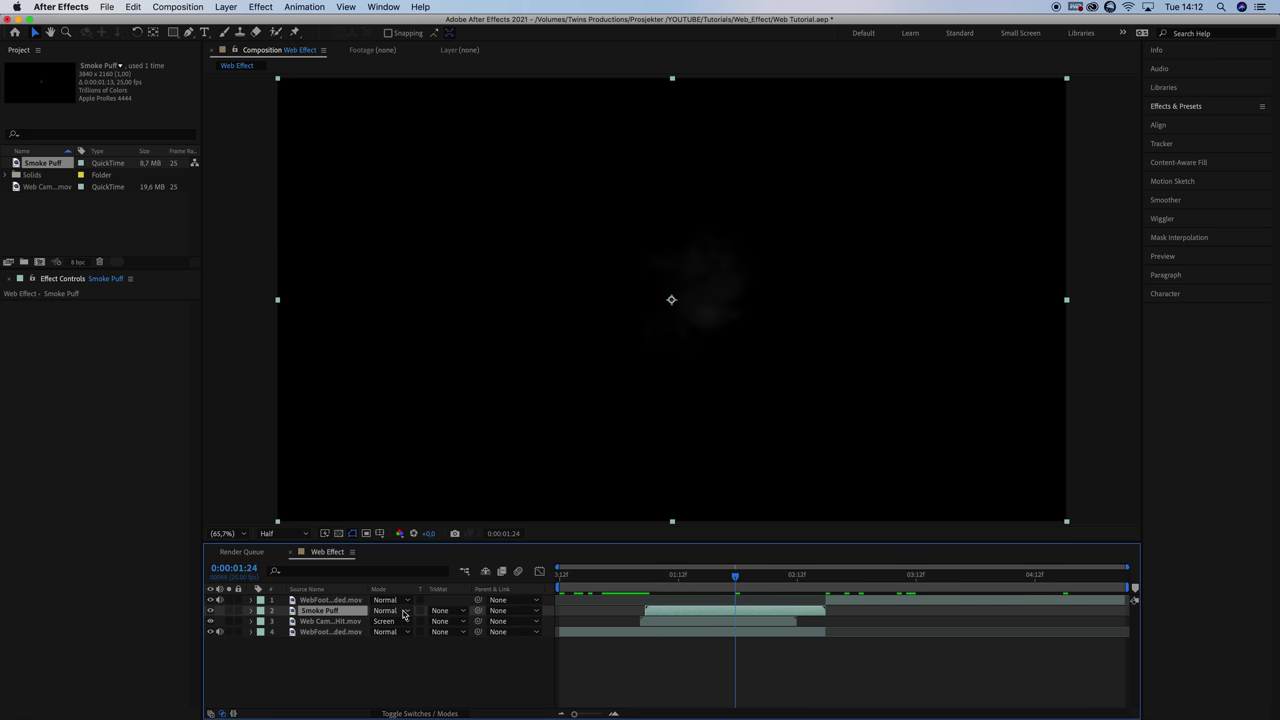
{"action": "left_click", "coordinate": [403, 614]}
{"action": "left_click", "coordinate": [409, 366]}
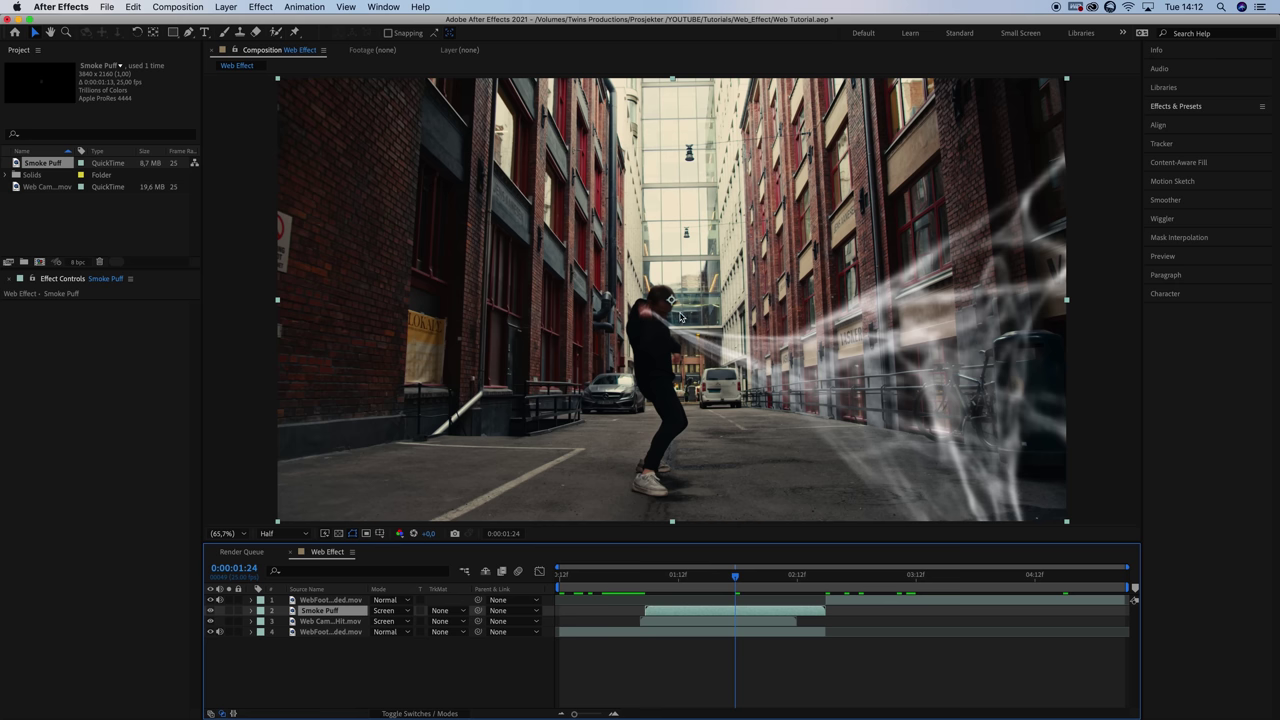
Place the smoke puff on the man's outstretched hand and set its rotation to -44°
{"action": "key", "text": "i"}
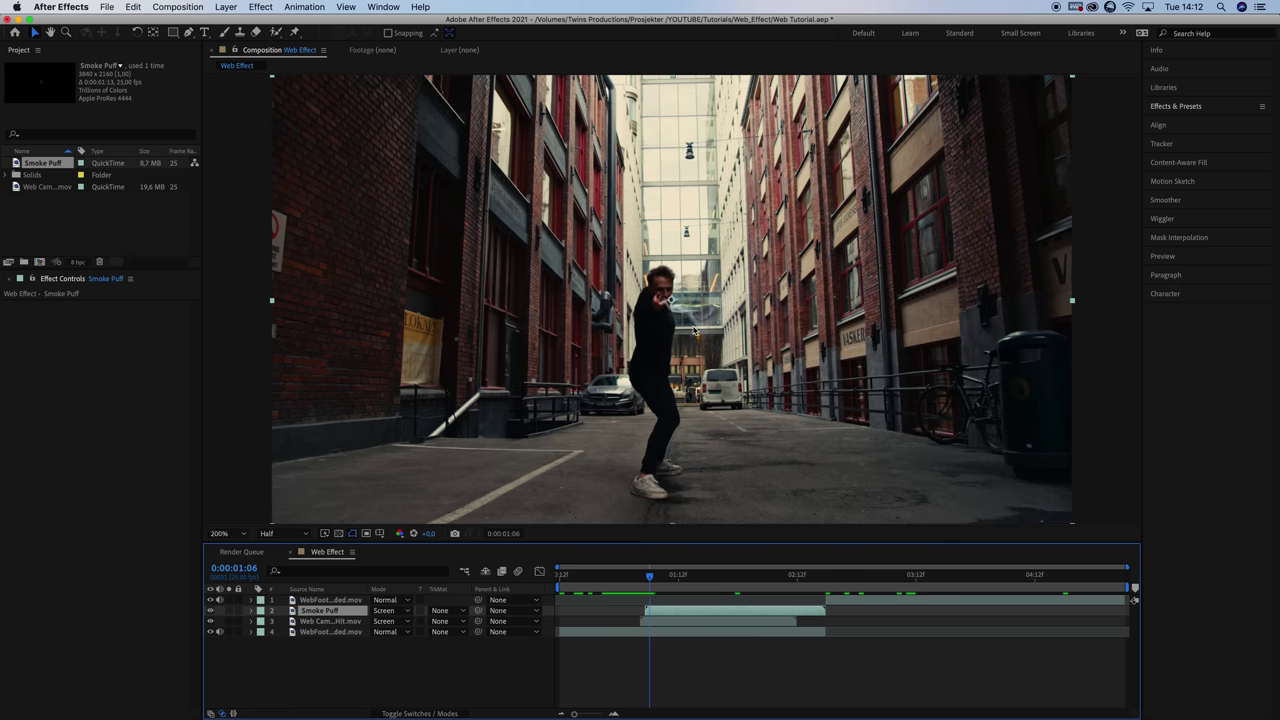
{"action": "scroll", "coordinate": [689, 326], "scroll_direction": "up", "scroll_amount": 3}
{"action": "left_click_drag", "start_coordinate": [661, 288], "coordinate": [602, 286]}
{"action": "key", "text": "r"}
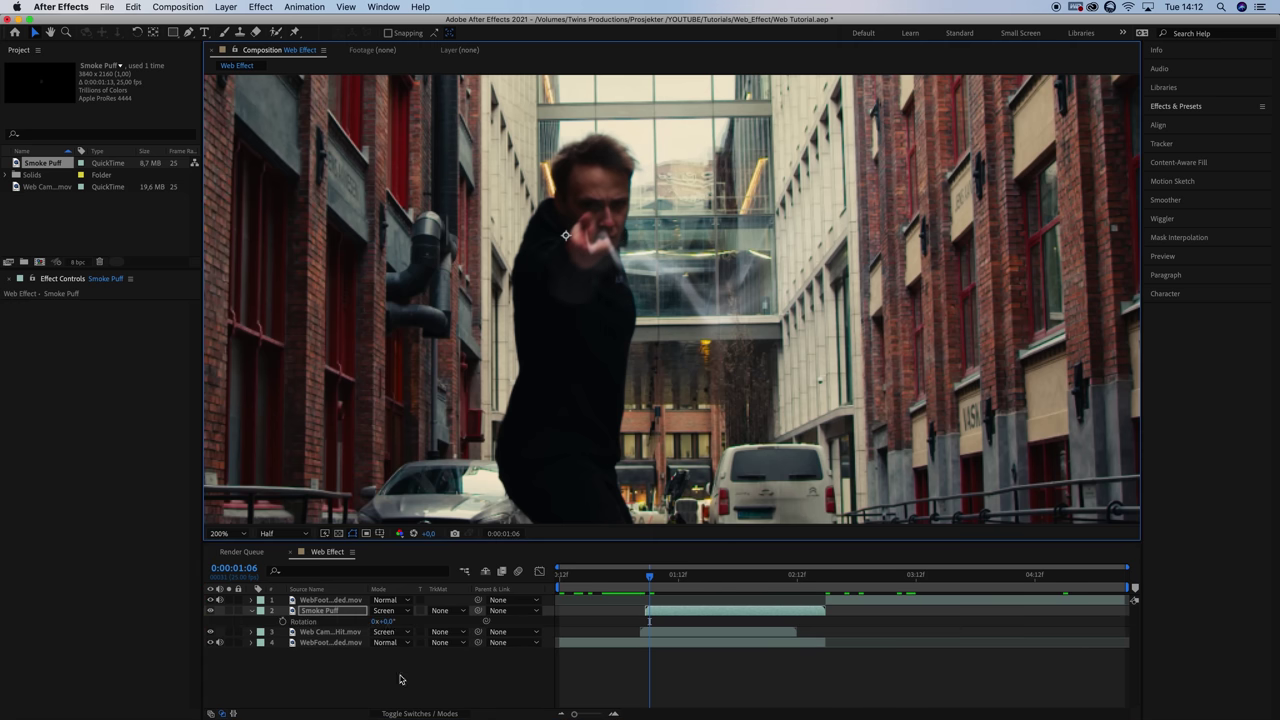
{"action": "left_click_drag", "start_coordinate": [389, 622], "coordinate": [345, 622]}
{"action": "left_click_drag", "start_coordinate": [593, 262], "coordinate": [611, 296]}
{"action": "left_click", "coordinate": [643, 590]}
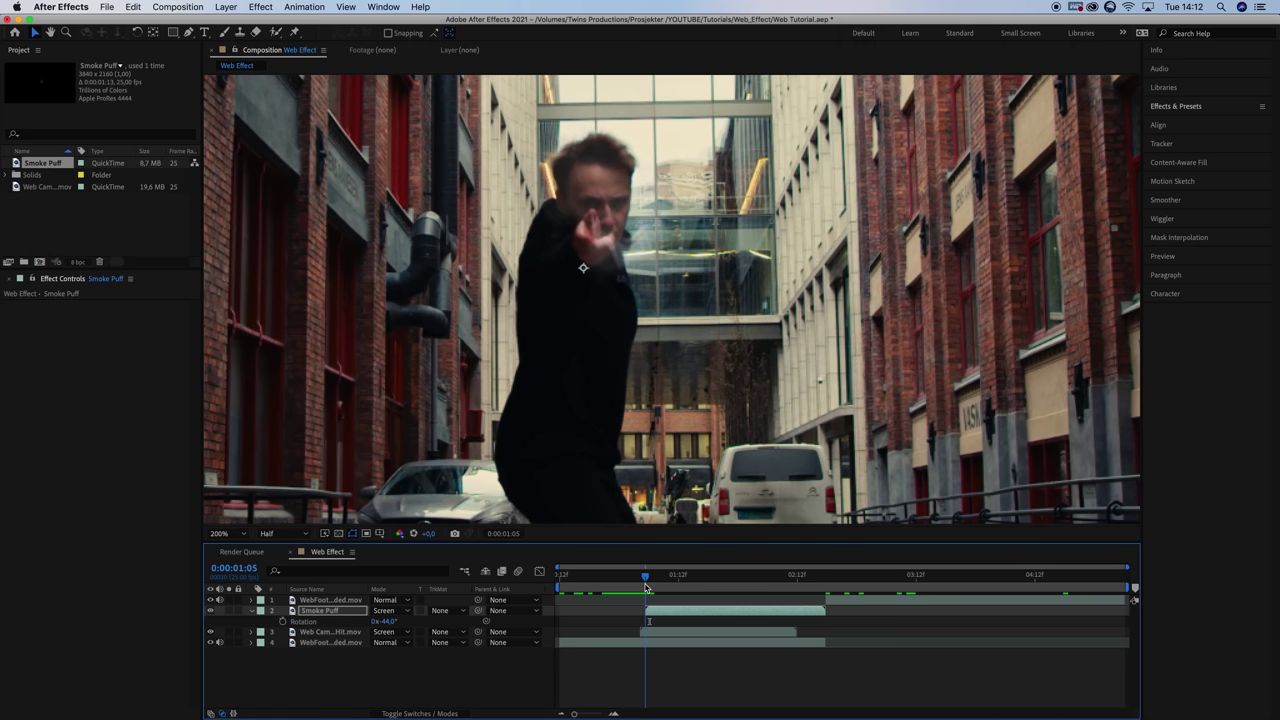
Preview the composite from before the web shot to check the smoke puff at the hand
{"action": "left_click_drag", "start_coordinate": [645, 587], "coordinate": [636, 587]}
{"action": "scroll", "coordinate": [672, 374], "scroll_direction": "down", "scroll_amount": 2}
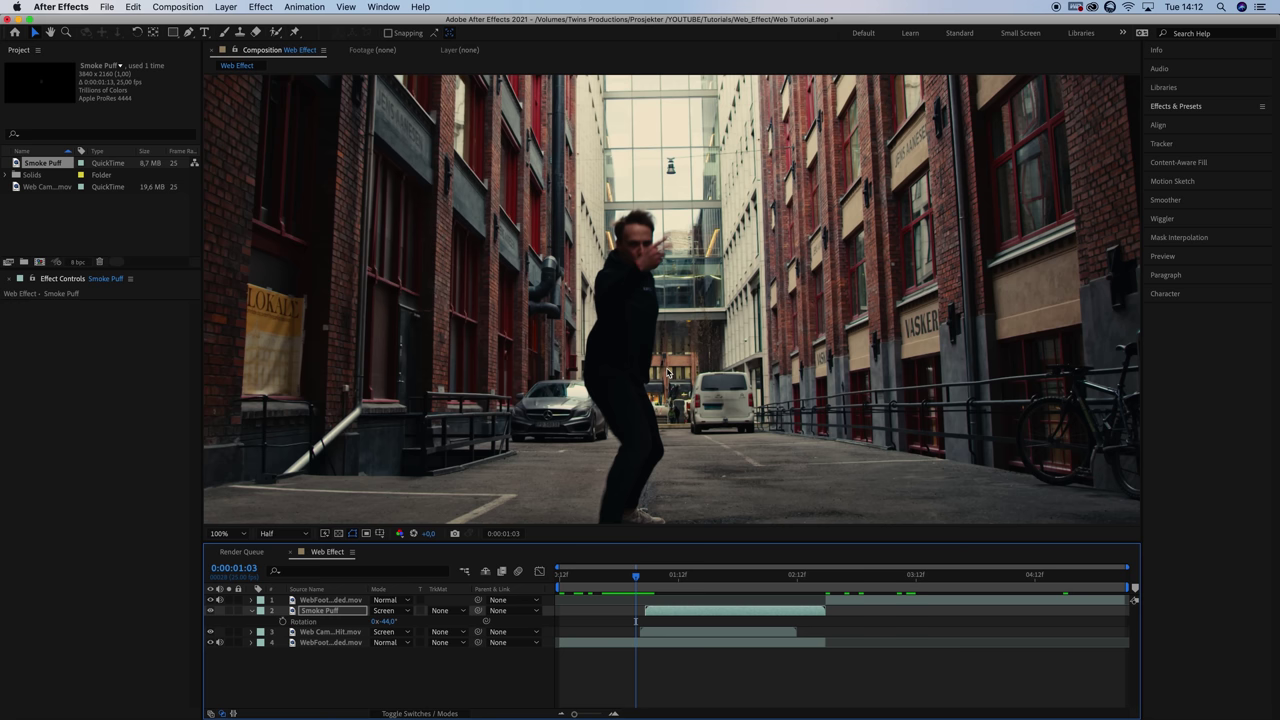
{"action": "key", "text": "space"}
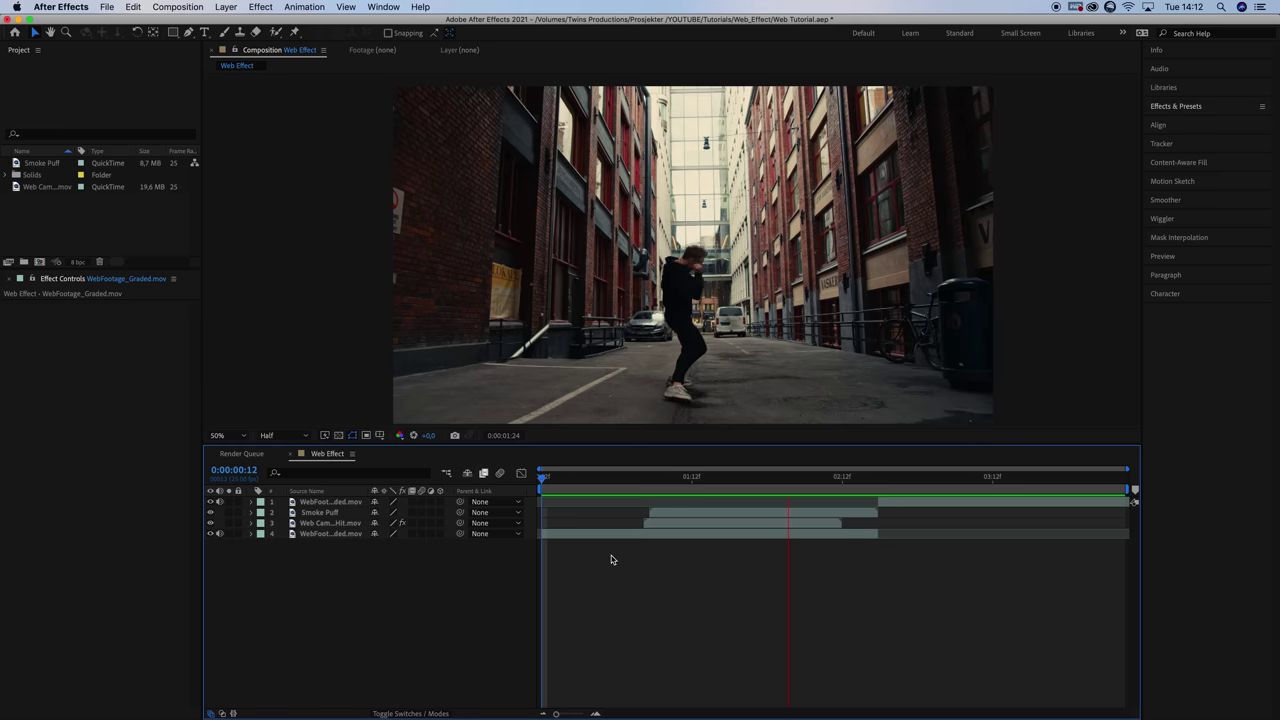
{"action": "key", "text": "space"}
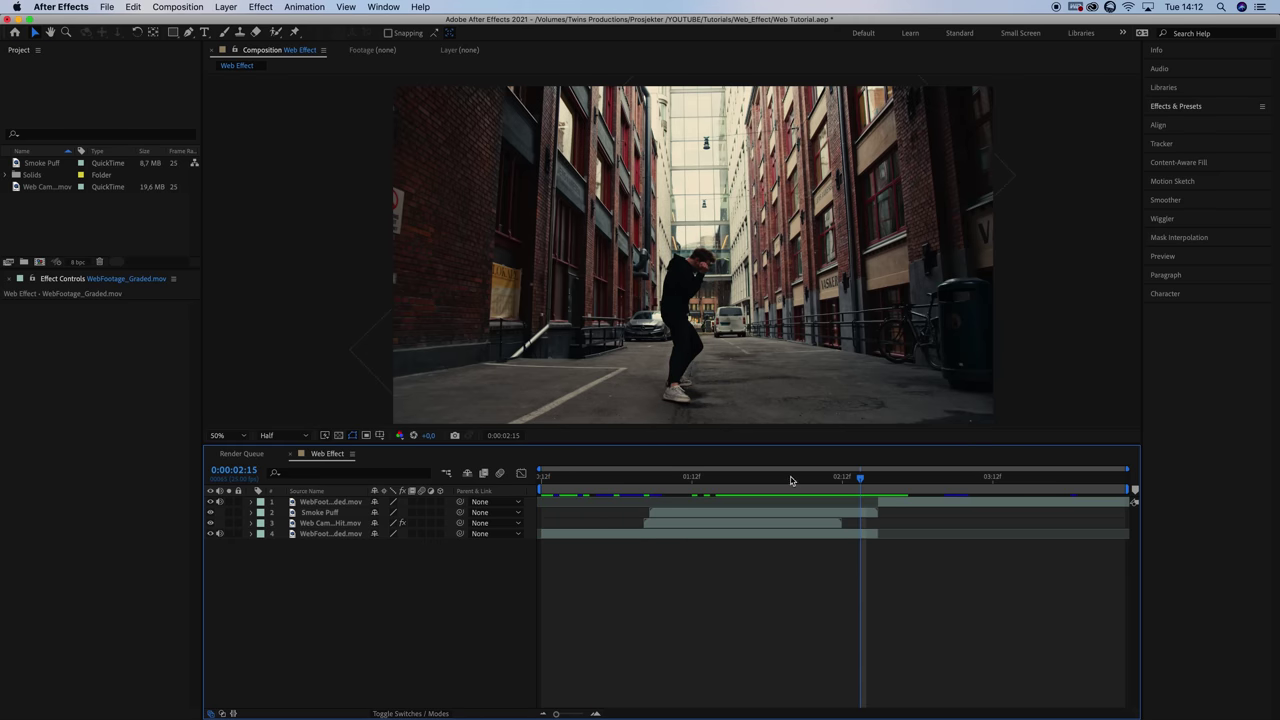
Extend the start of the top footage clip back to 0:00:02:11 and scale it down over the street shot
{"action": "left_click_drag", "start_coordinate": [788, 480], "coordinate": [861, 505]}
{"action": "key", "text": "comma"}
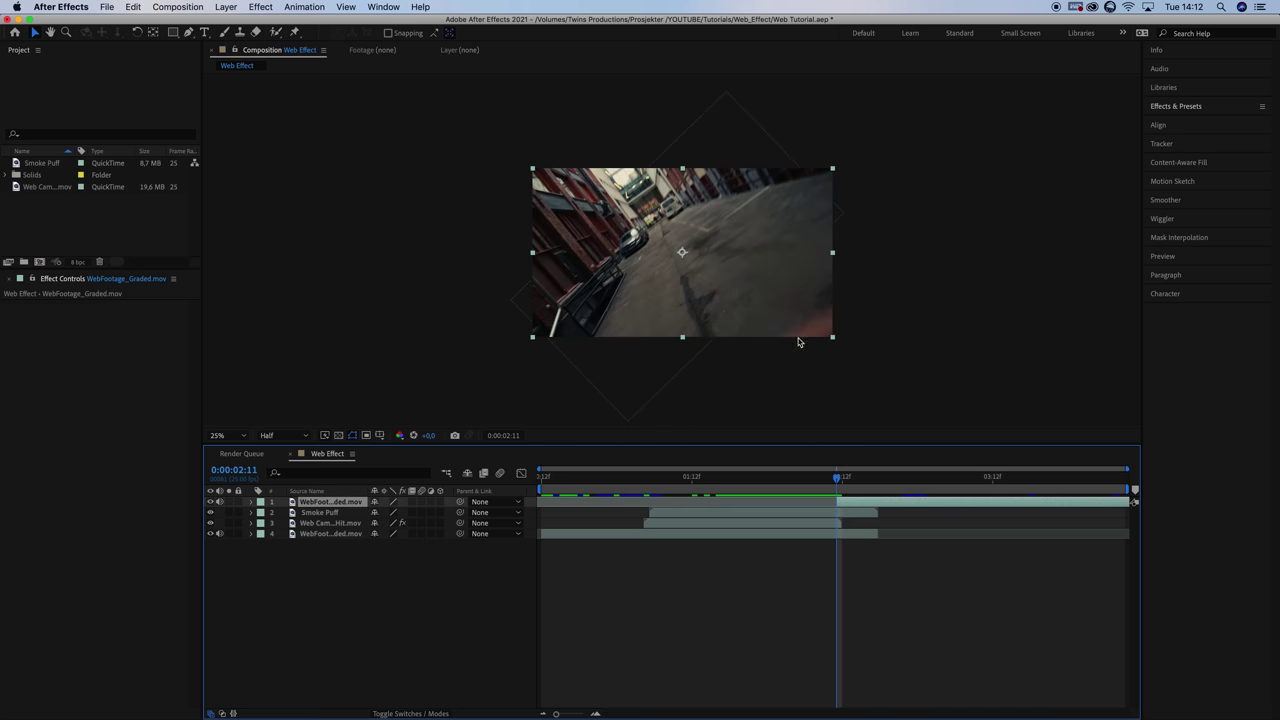
{"action": "key", "text": "r"}
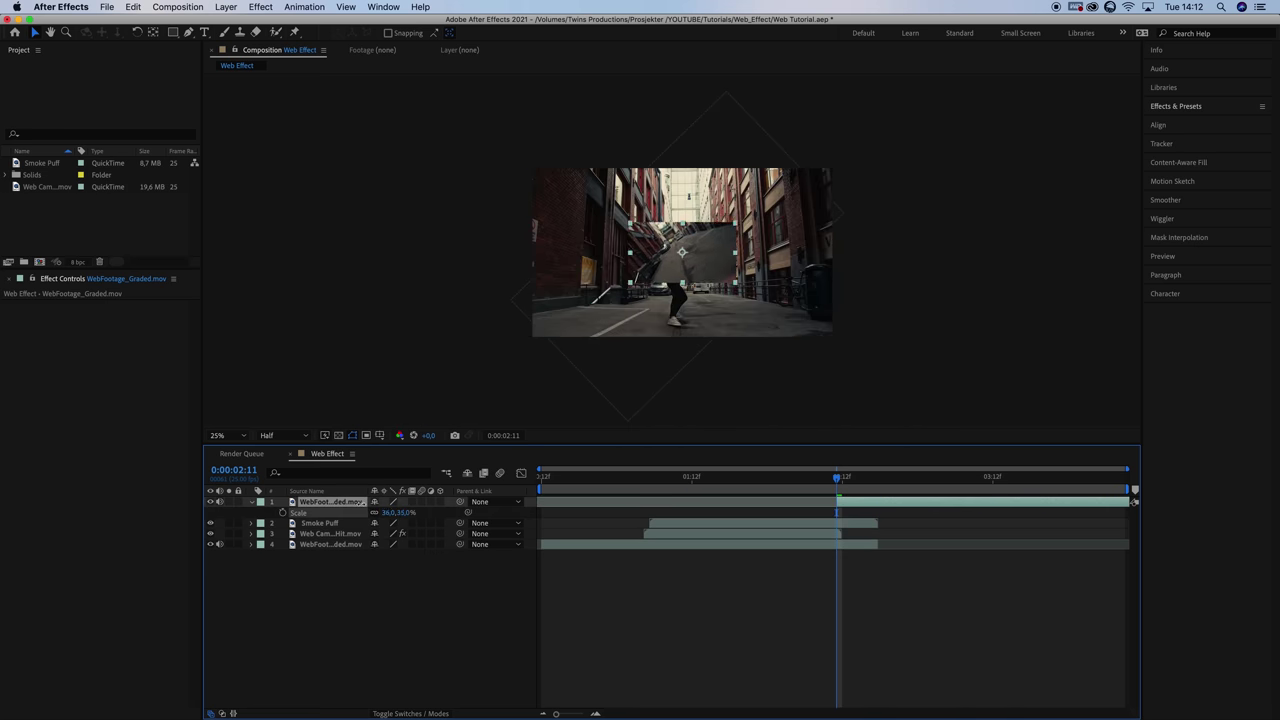
{"action": "key", "text": "period"}
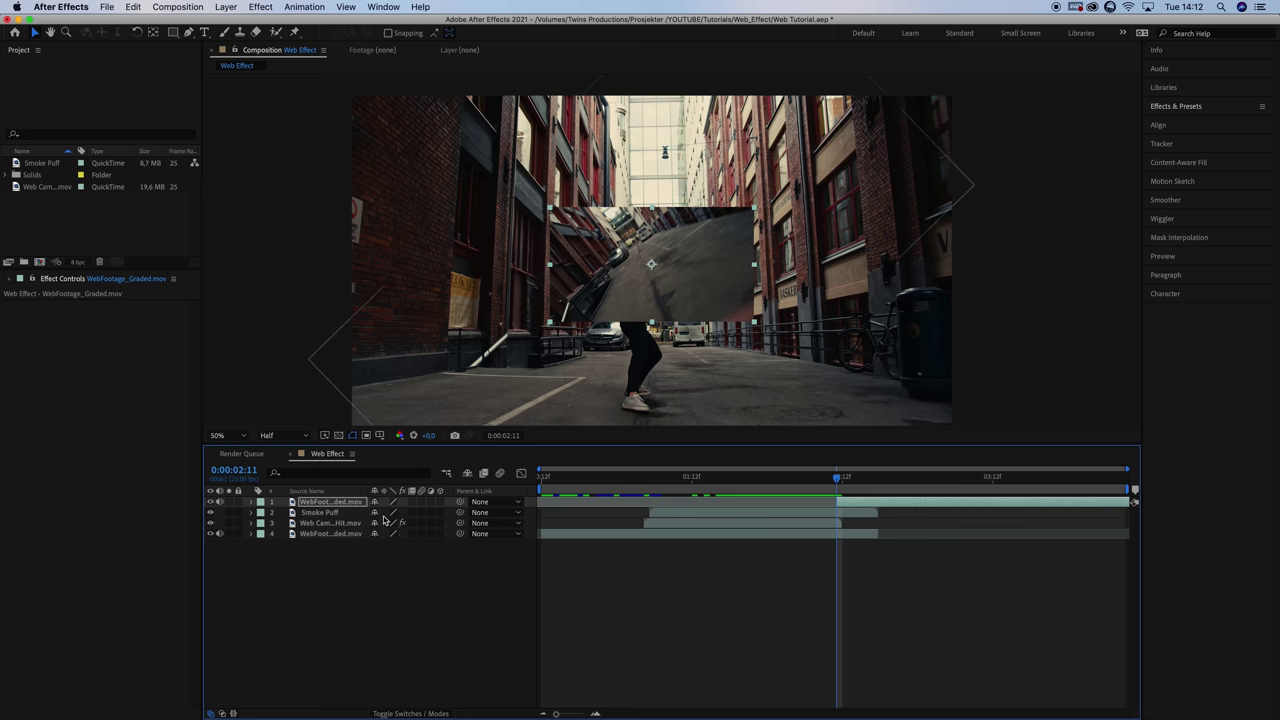
Rotate the top footage clip, set its scale to 20% and place it on the pavement over the man's lower legs
{"action": "mouse_move", "coordinate": [385, 513]}
{"action": "left_mouse_down"}
{"action": "mouse_move", "coordinate": [409, 513]}
{"action": "mouse_move", "coordinate": [390, 513]}
{"action": "left_mouse_up"}
{"action": "key", "text": "s"}
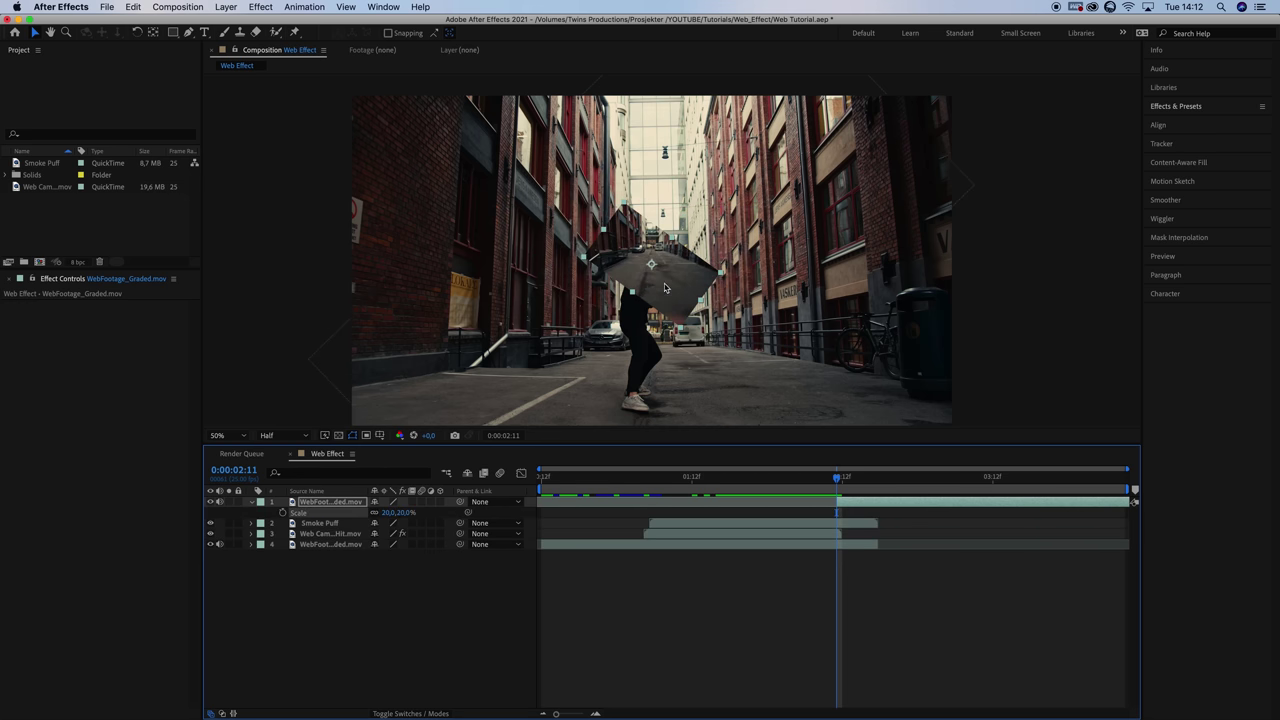
{"action": "left_click_drag", "start_coordinate": [669, 288], "coordinate": [671, 367]}
{"action": "key", "text": "space"}
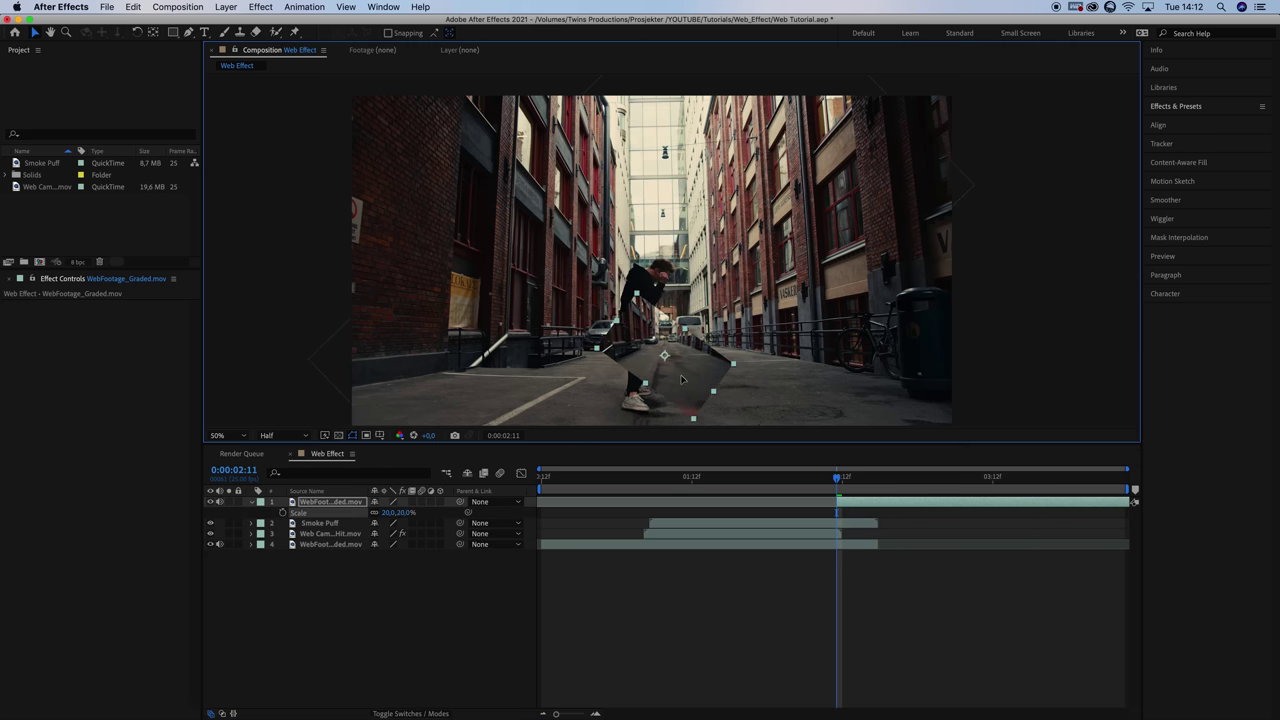
Add a null object and parent both footage clips, the smoke puff and the web layer to it
{"action": "left_click", "coordinate": [226, 7]}
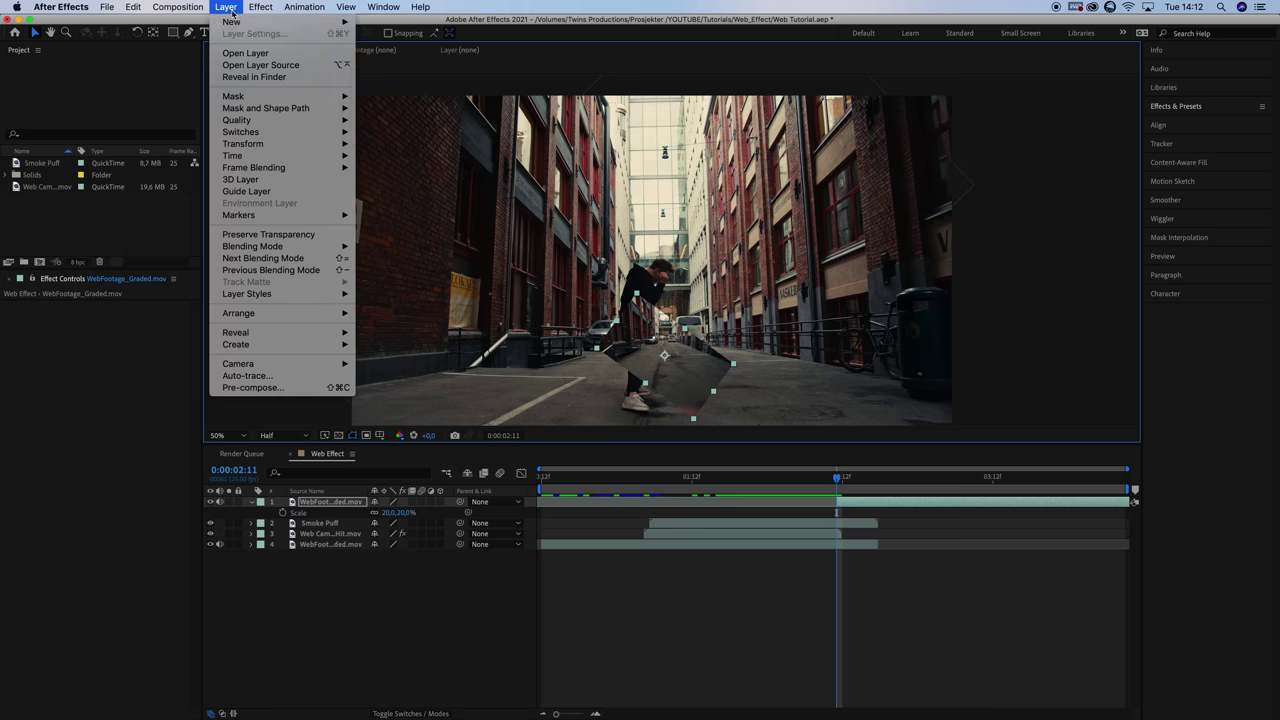
{"action": "mouse_move", "coordinate": [232, 21]}
{"action": "left_click", "coordinate": [391, 74]}
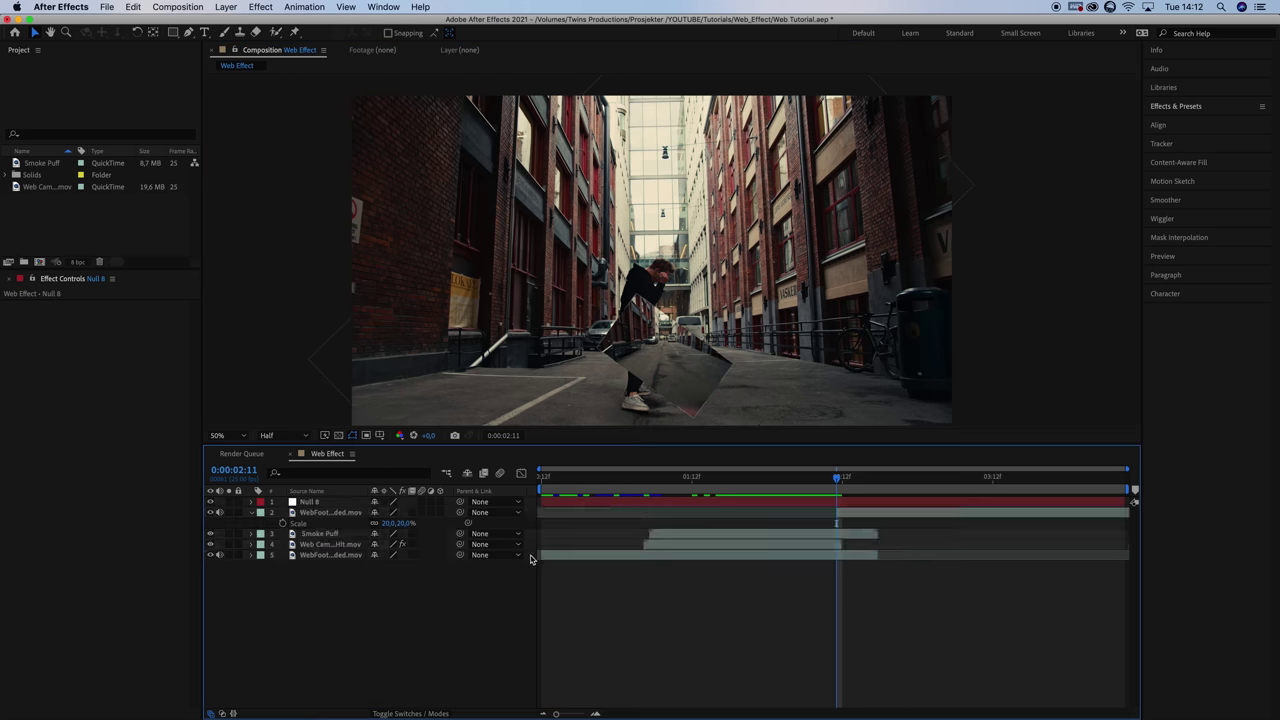
{"action": "left_click_drag", "start_coordinate": [532, 513], "coordinate": [530, 560]}
{"action": "left_click", "coordinate": [518, 555]}
{"action": "left_click", "coordinate": [532, 587]}
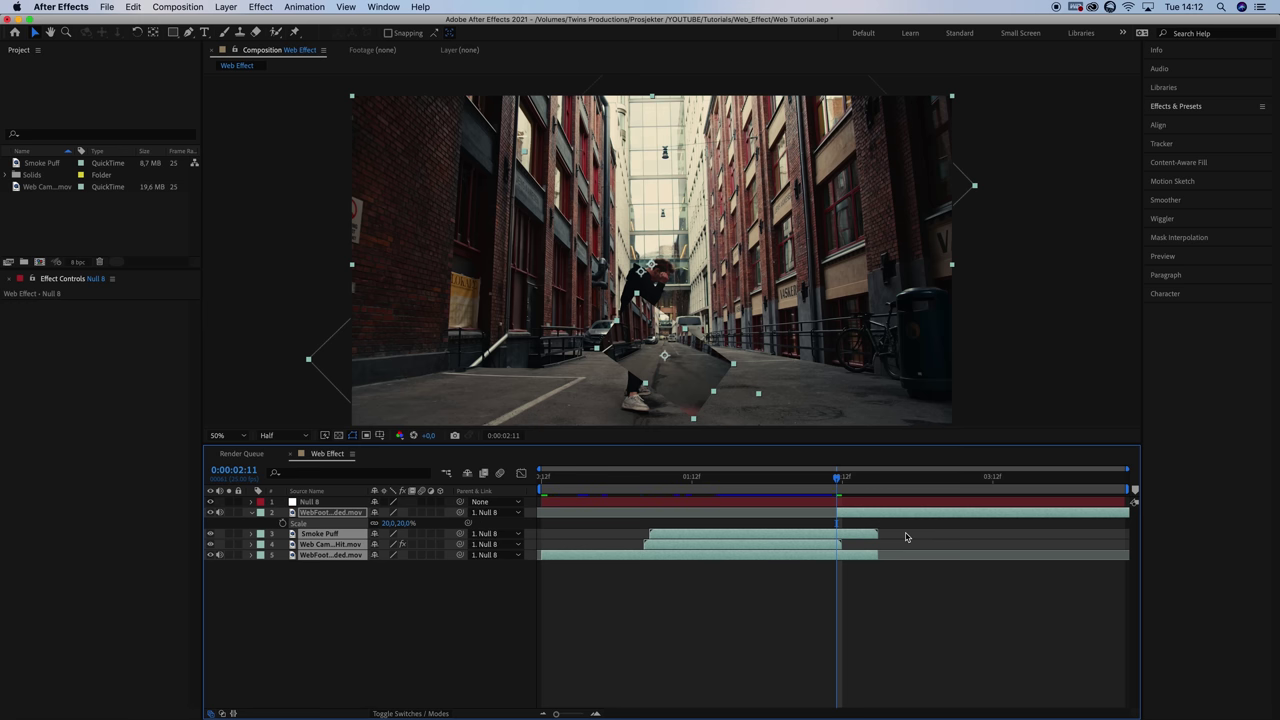
Set starting Position and Scale keyframes on the null at 0:00:02:01
{"action": "left_click", "coordinate": [842, 502]}
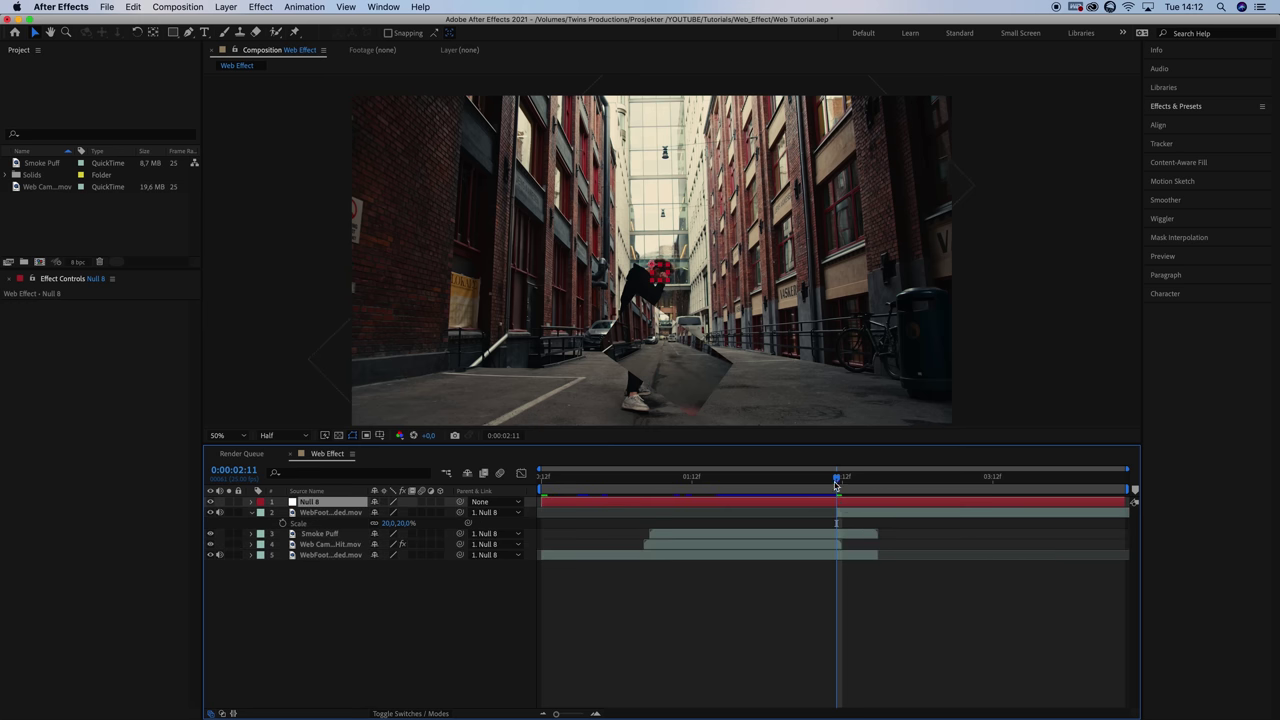
{"action": "left_click_drag", "start_coordinate": [837, 484], "coordinate": [777, 487]}
{"action": "key", "text": "s"}
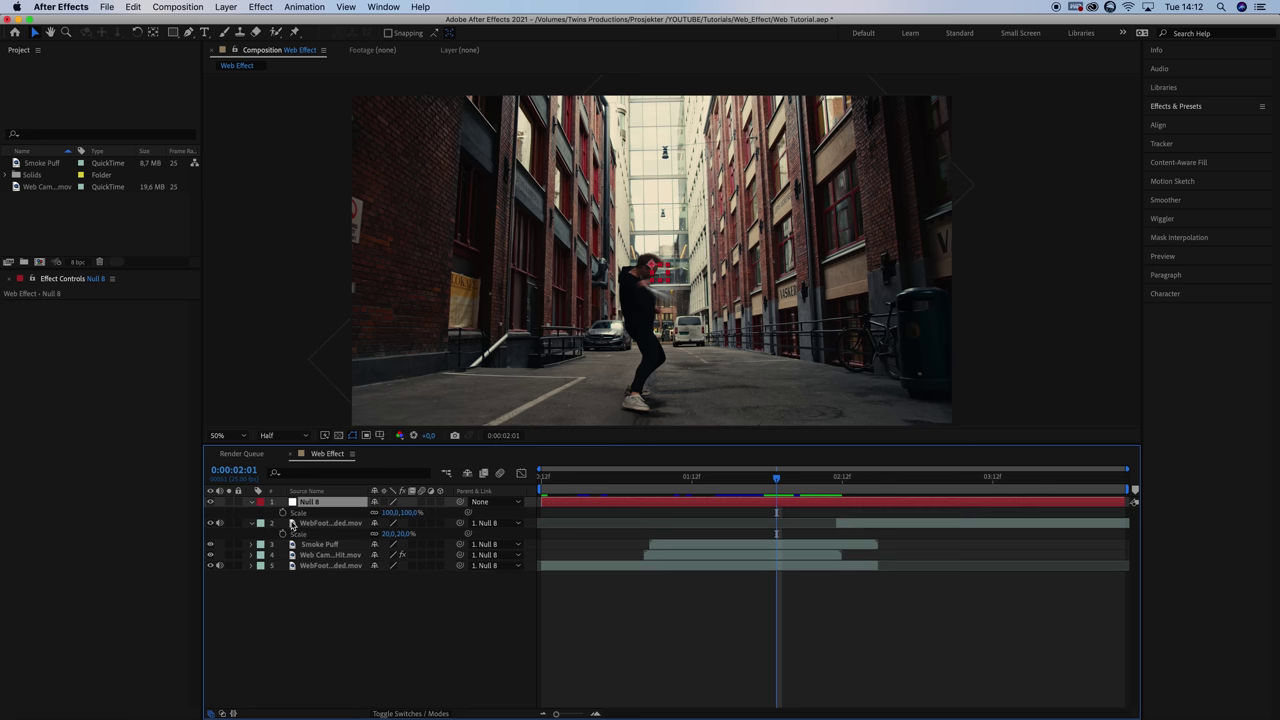
{"action": "left_click", "coordinate": [300, 522]}
{"action": "key", "text": "s"}
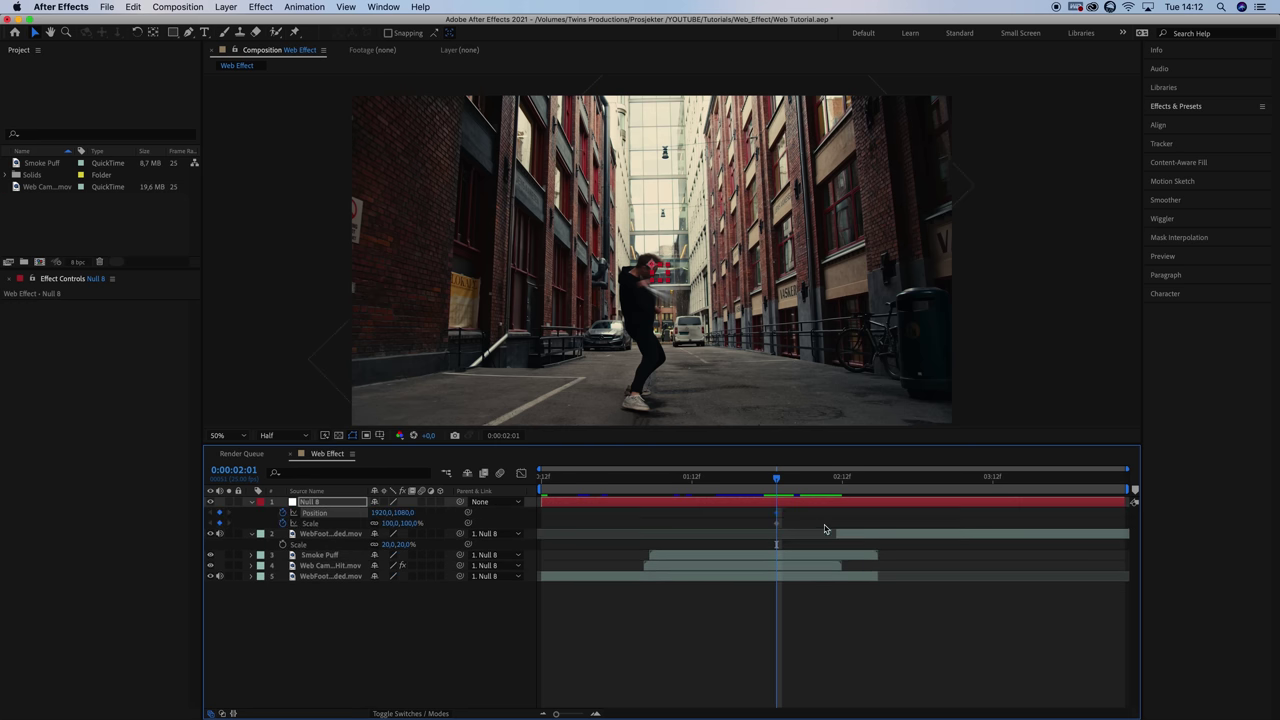
{"action": "key", "text": "u"}
Keyframe the null enlarged and shifted upward at 0:00:02:06 to zoom in toward the pavement clip
{"action": "left_click_drag", "start_coordinate": [776, 486], "coordinate": [826, 542]}
{"action": "left_click", "coordinate": [813, 502]}
{"action": "left_click_drag", "start_coordinate": [420, 528], "coordinate": [701, 41]}
{"action": "key", "text": "comma"}
{"action": "key", "text": "comma"}
{"action": "key", "text": "comma"}
{"action": "key", "text": "comma"}
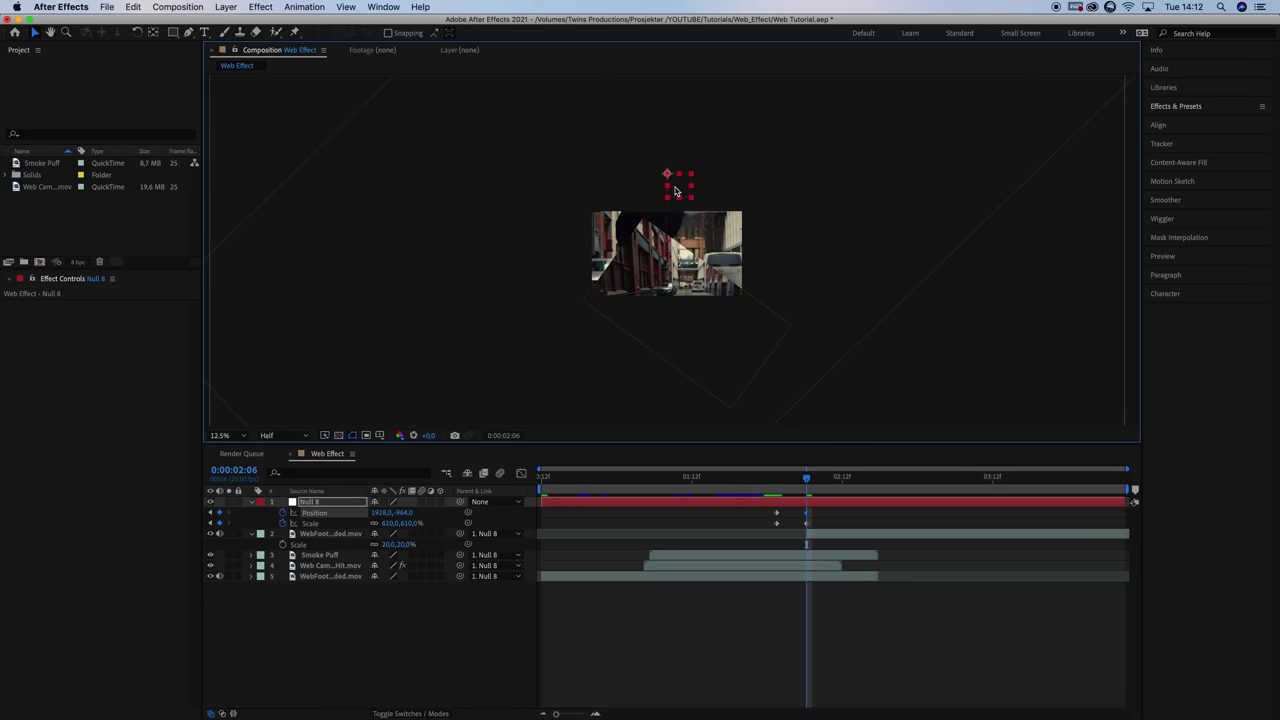
Enlarge the null to 986% and move it to position 408, -5172 so the second clip fills the frame
{"action": "left_click_drag", "start_coordinate": [676, 189], "coordinate": [661, 132]}
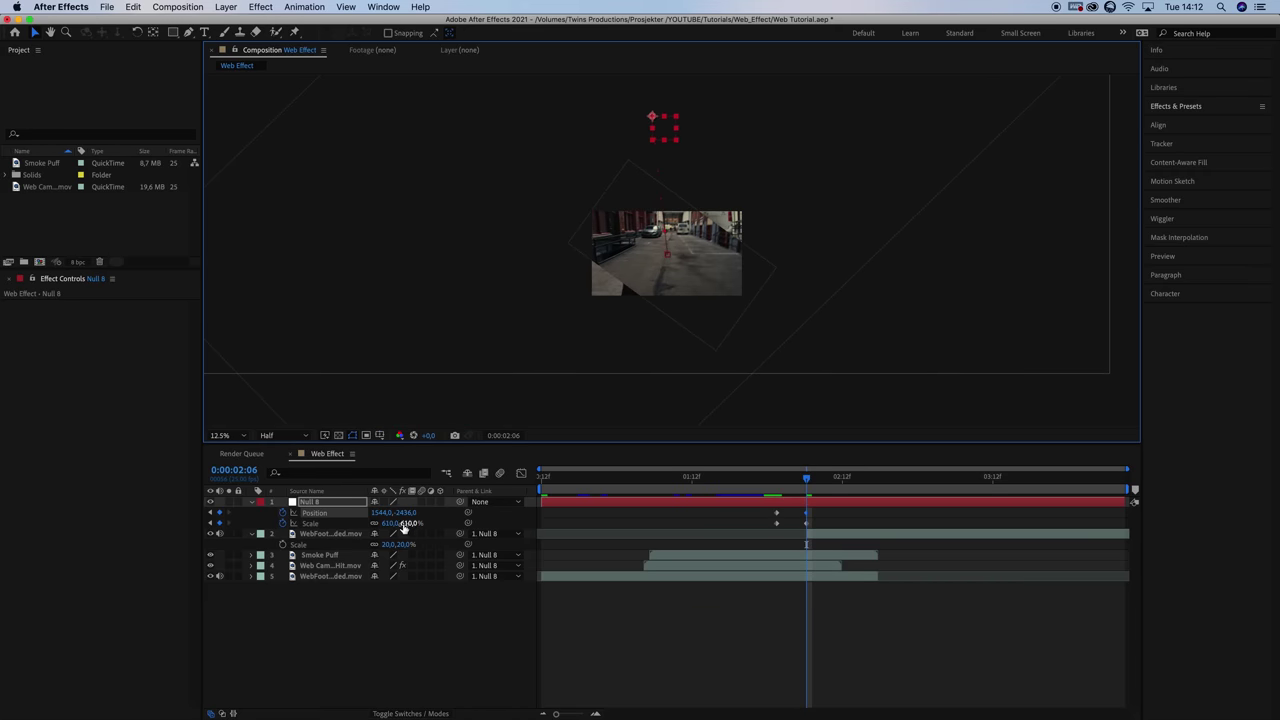
{"action": "left_click_drag", "start_coordinate": [408, 525], "coordinate": [503, 508]}
{"action": "left_click_drag", "start_coordinate": [669, 124], "coordinate": [659, 73]}
{"action": "left_click_drag", "start_coordinate": [400, 523], "coordinate": [456, 523]}
{"action": "left_click_drag", "start_coordinate": [664, 108], "coordinate": [643, 79]}
{"action": "left_click_drag", "start_coordinate": [400, 523], "coordinate": [484, 510]}
{"action": "left_click_drag", "start_coordinate": [643, 96], "coordinate": [640, 50]}
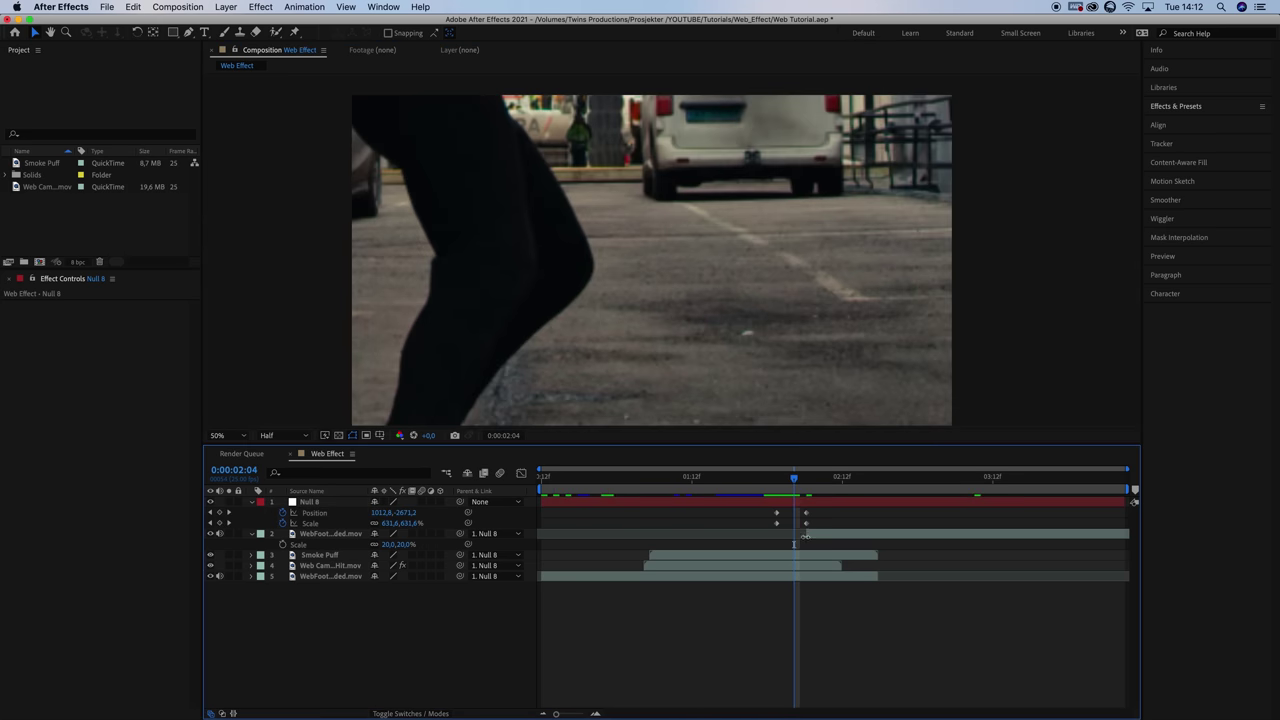
Extend the second clip's start back to 0:00:02:03 and review the zoom transition around that frame
{"action": "left_click_drag", "start_coordinate": [805, 537], "coordinate": [790, 533]}
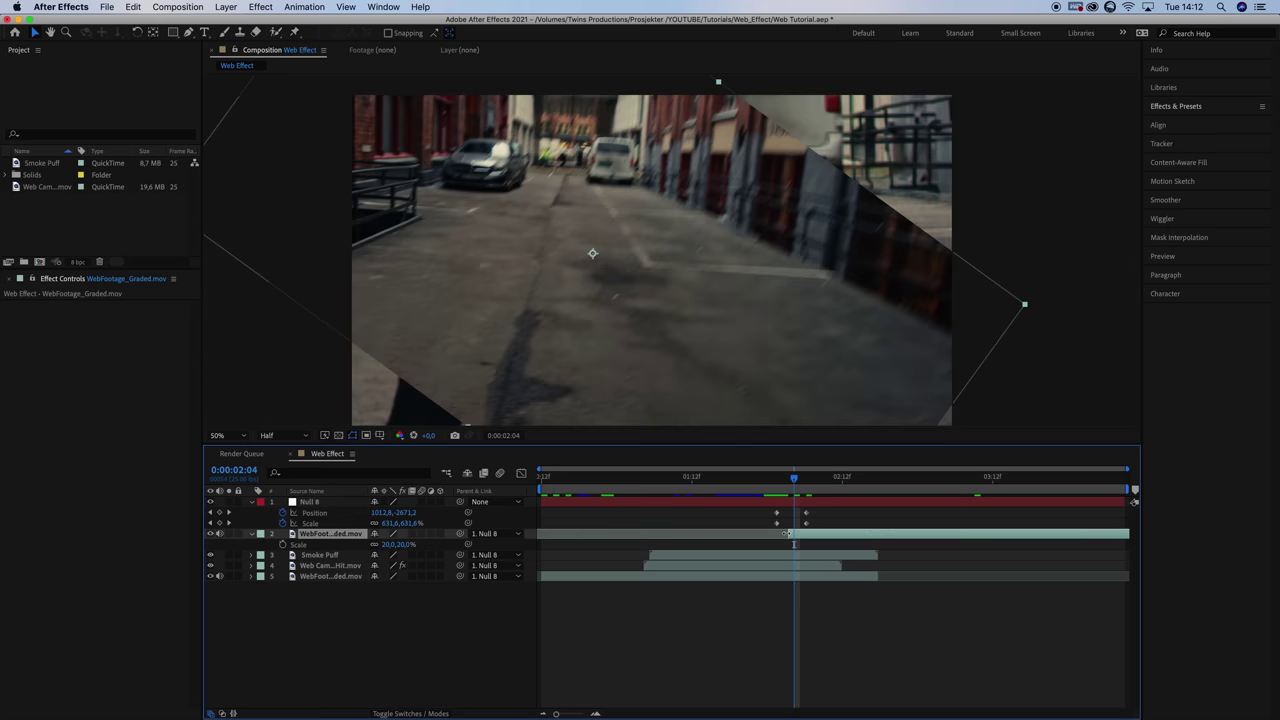
{"action": "key", "text": "space"}
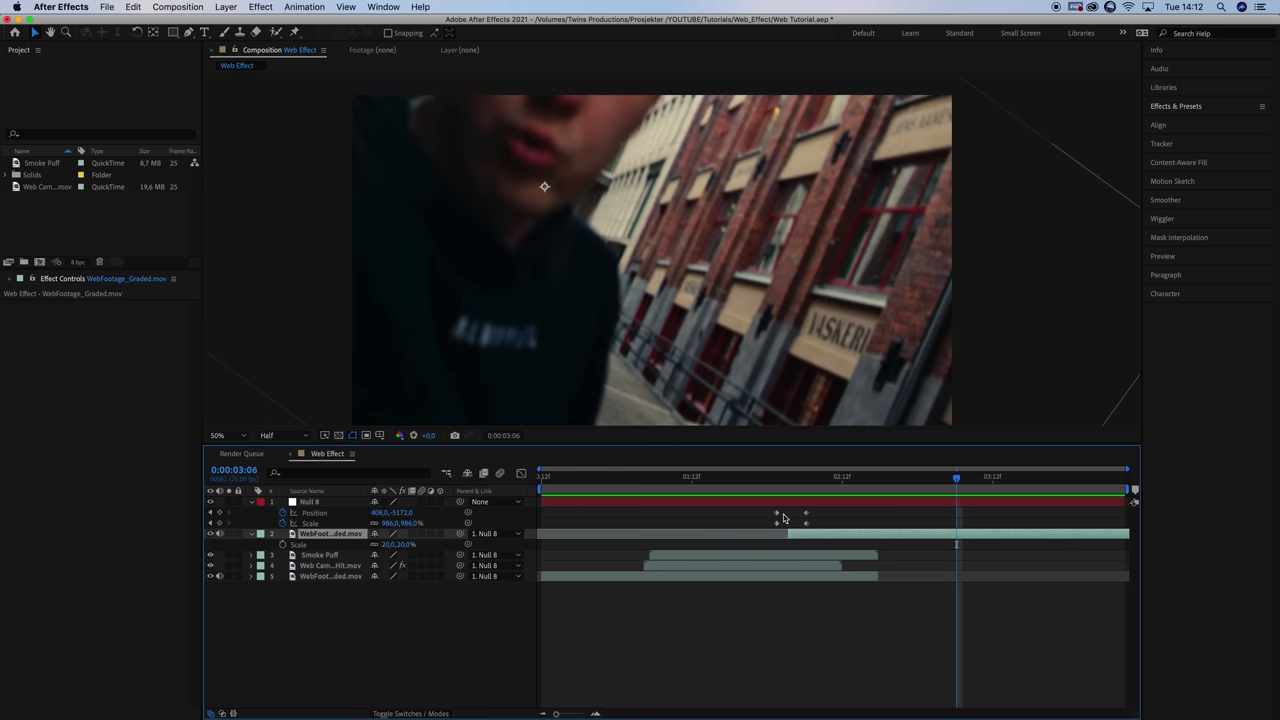
{"action": "left_click", "coordinate": [772, 482]}
{"action": "mouse_move", "coordinate": [772, 486]}
{"action": "left_mouse_down"}
{"action": "mouse_move", "coordinate": [800, 495]}
{"action": "mouse_move", "coordinate": [766, 500]}
{"action": "mouse_move", "coordinate": [783, 502]}
{"action": "left_mouse_up"}
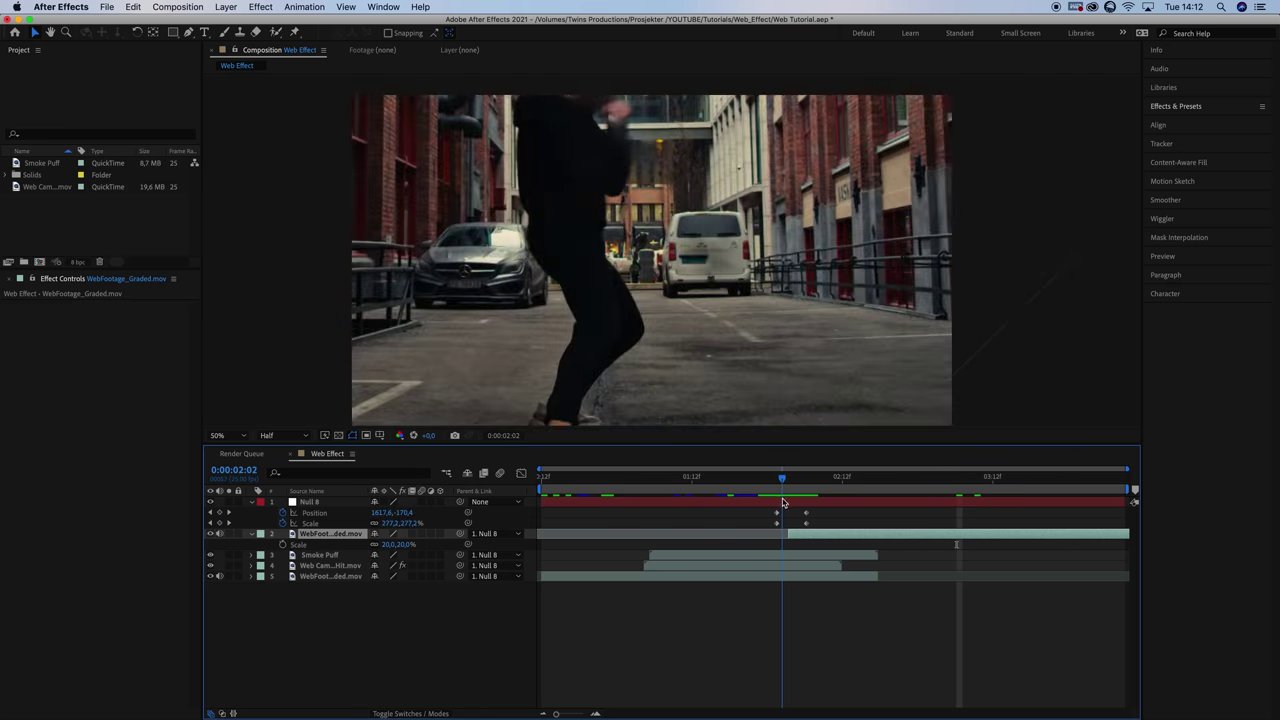
{"action": "left_click_drag", "start_coordinate": [783, 502], "coordinate": [789, 500]}
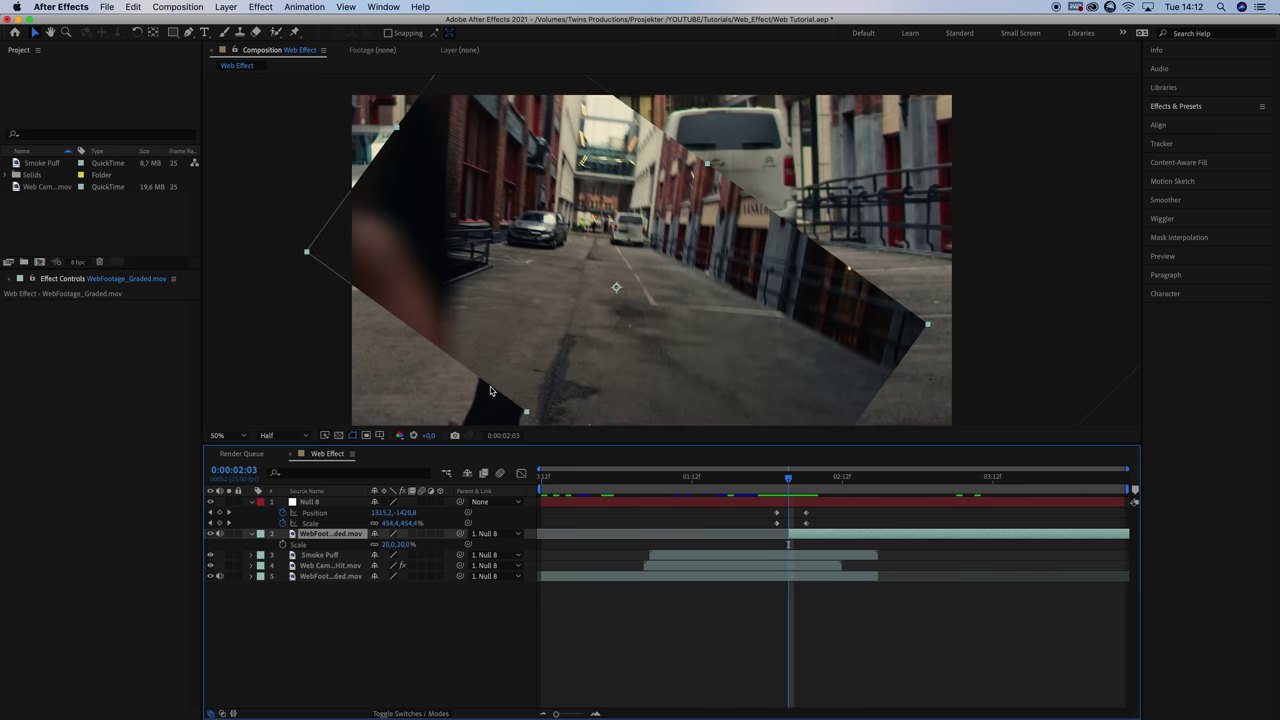
Duplicate the bottom street footage layer and place the copy directly above the second clip
{"action": "left_click", "coordinate": [796, 577]}
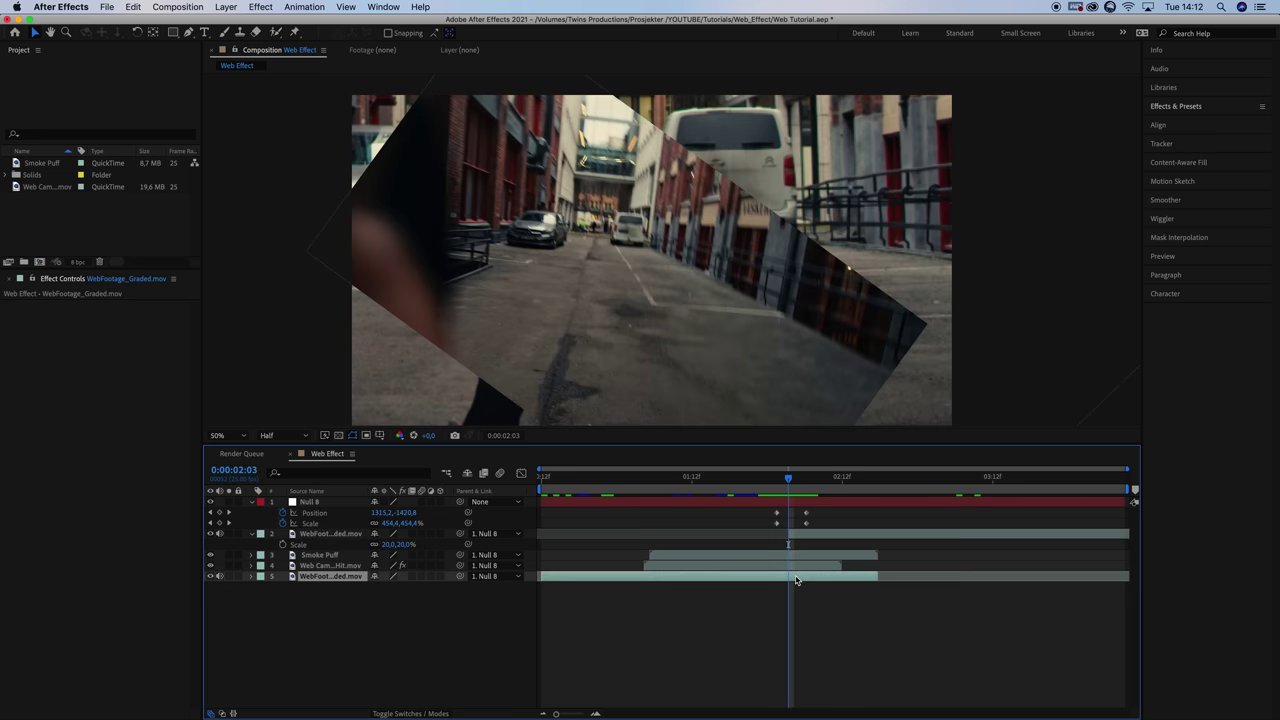
{"action": "key", "text": "super+d"}
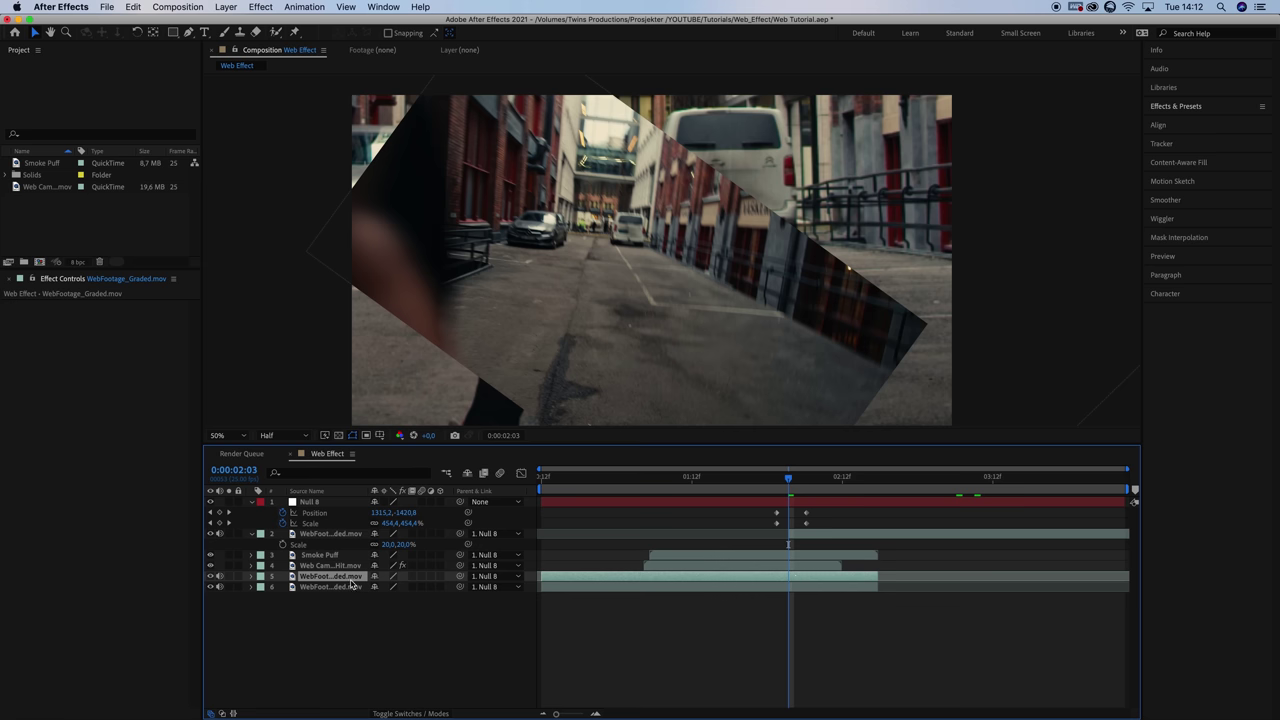
{"action": "left_click_drag", "start_coordinate": [350, 580], "coordinate": [348, 530]}
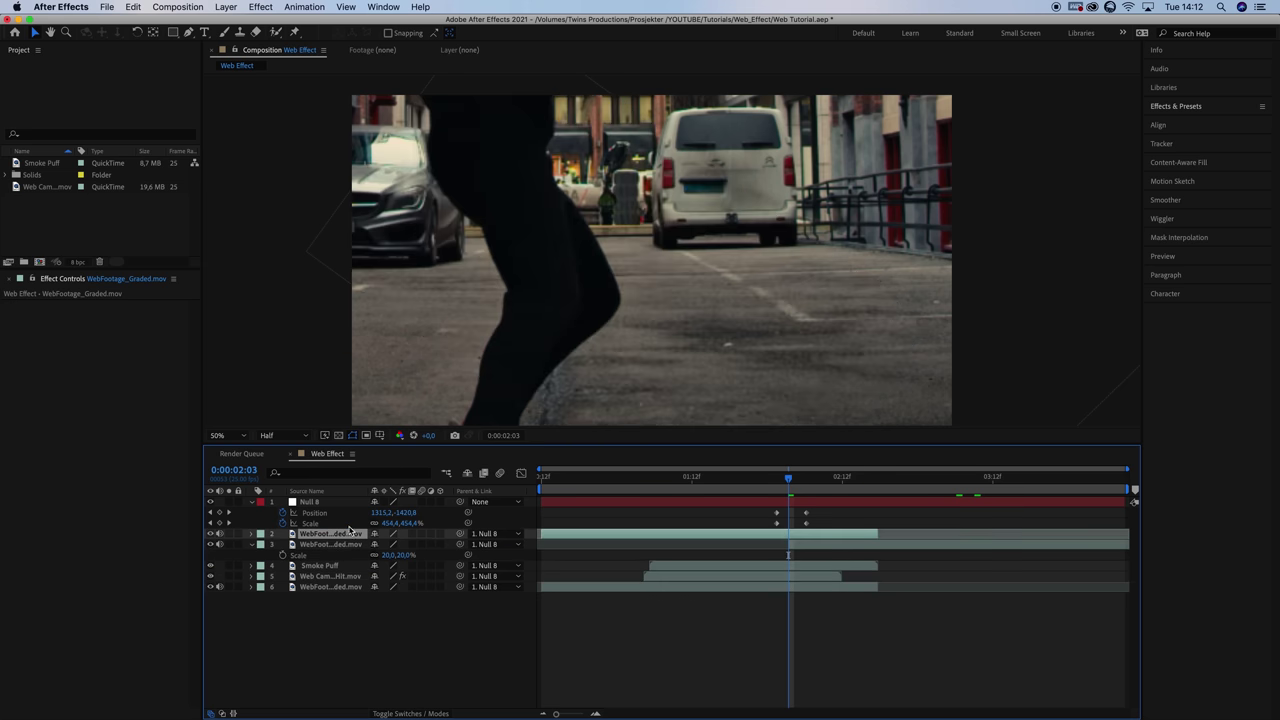
Draw a Pen tool mask on the duplicated footage along the front of the man's legs and closed outside the frame
{"action": "left_click", "coordinate": [189, 33]}
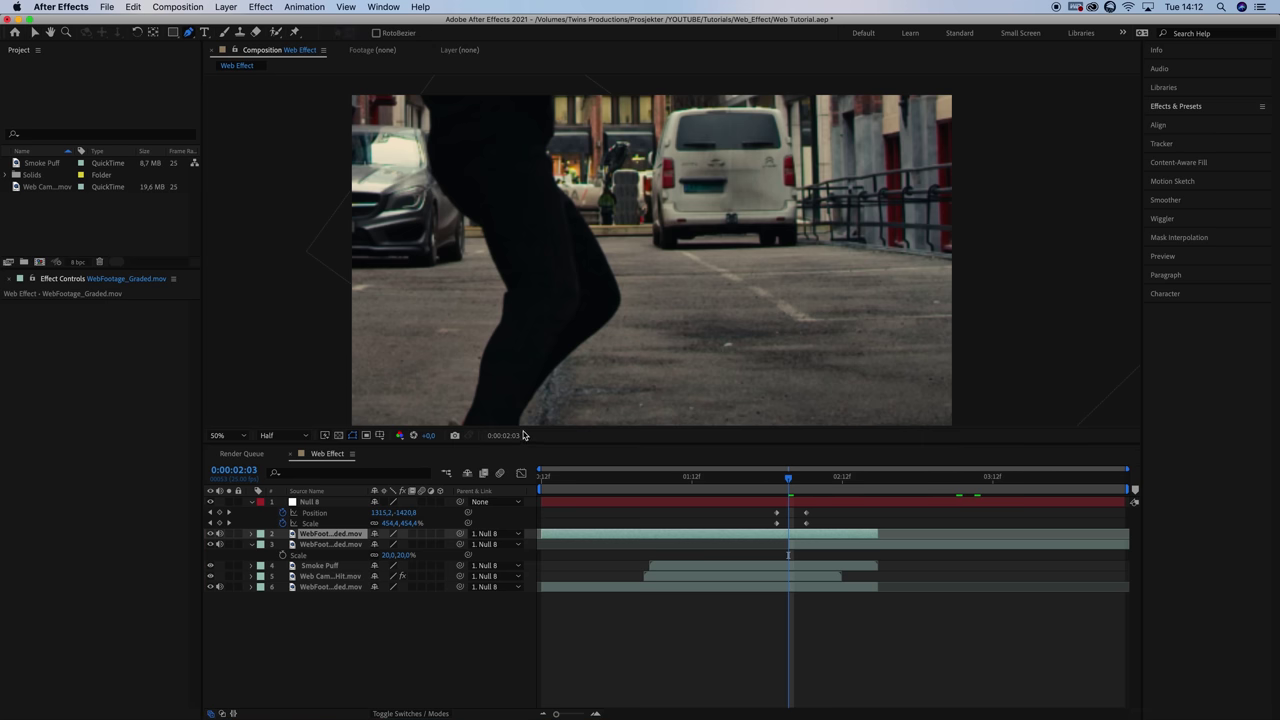
{"action": "scroll", "coordinate": [546, 390], "scroll_direction": "down", "scroll_amount": 1}
{"action": "scroll", "coordinate": [600, 336], "scroll_direction": "up", "scroll_amount": 1}
{"action": "left_click", "coordinate": [587, 351]}
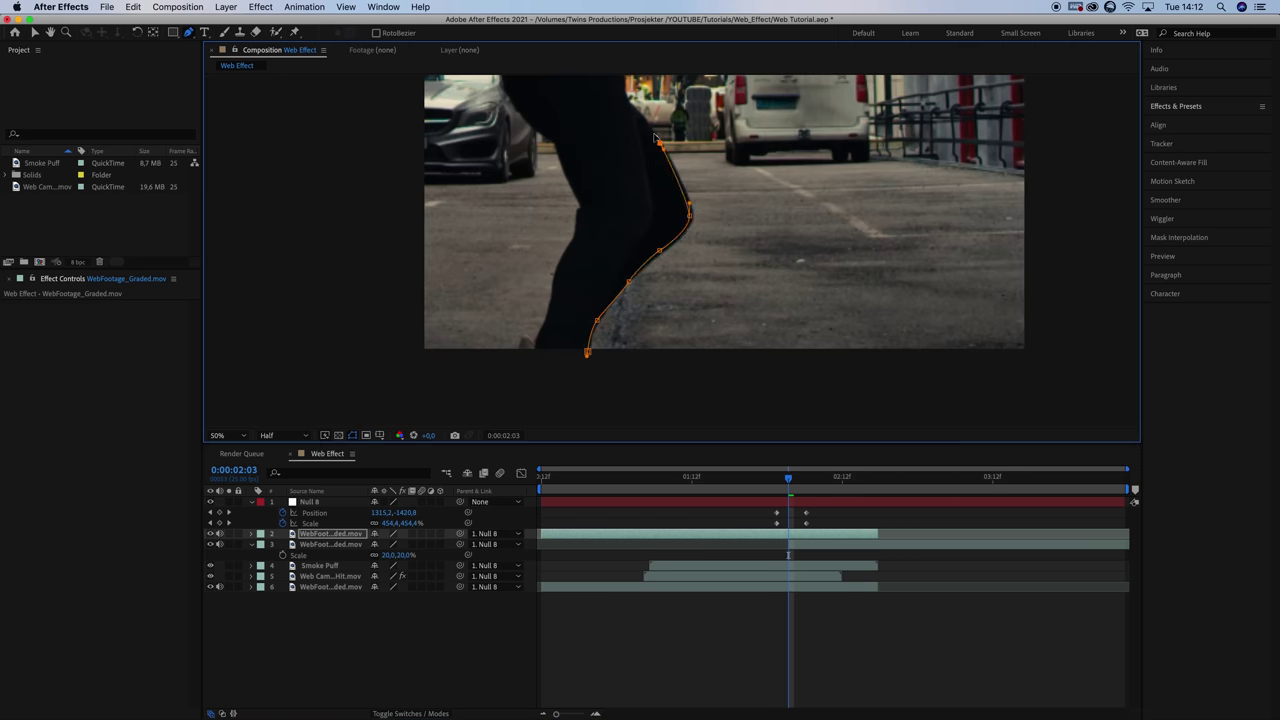
{"action": "scroll", "coordinate": [650, 156], "scroll_direction": "up", "scroll_amount": 2}
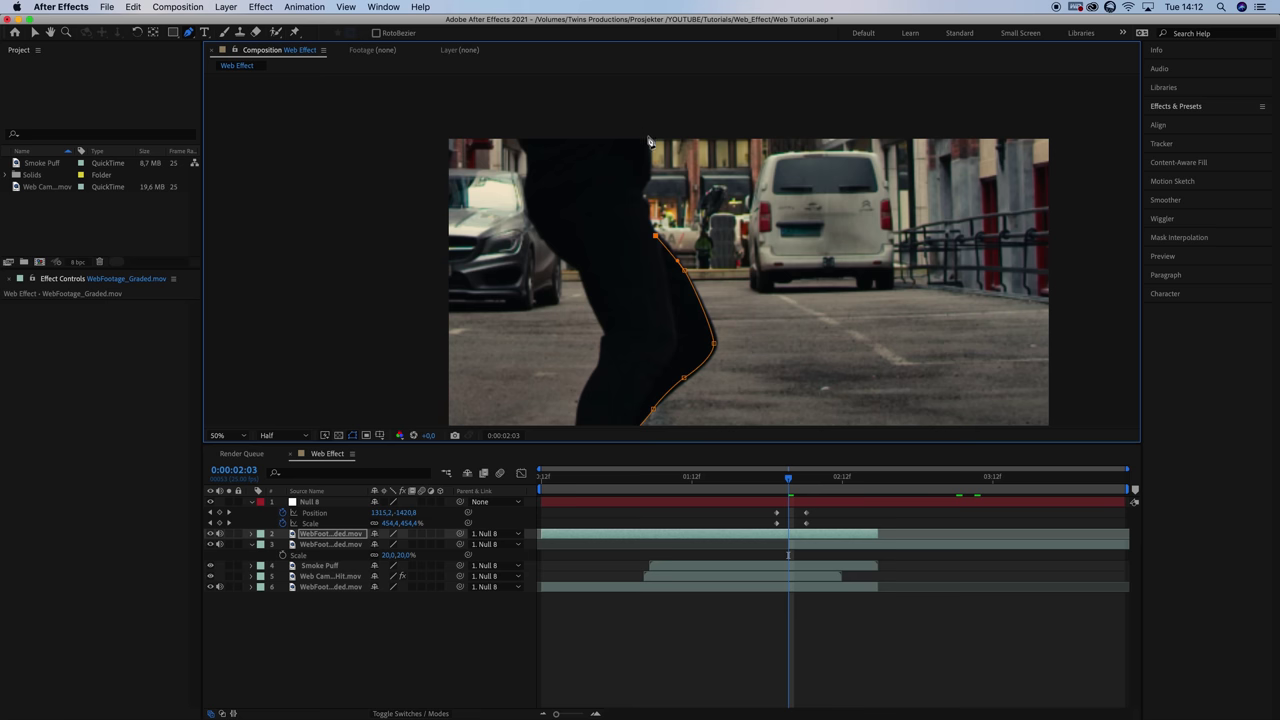
{"action": "left_click", "coordinate": [569, 101]}
{"action": "left_click", "coordinate": [404, 130]}
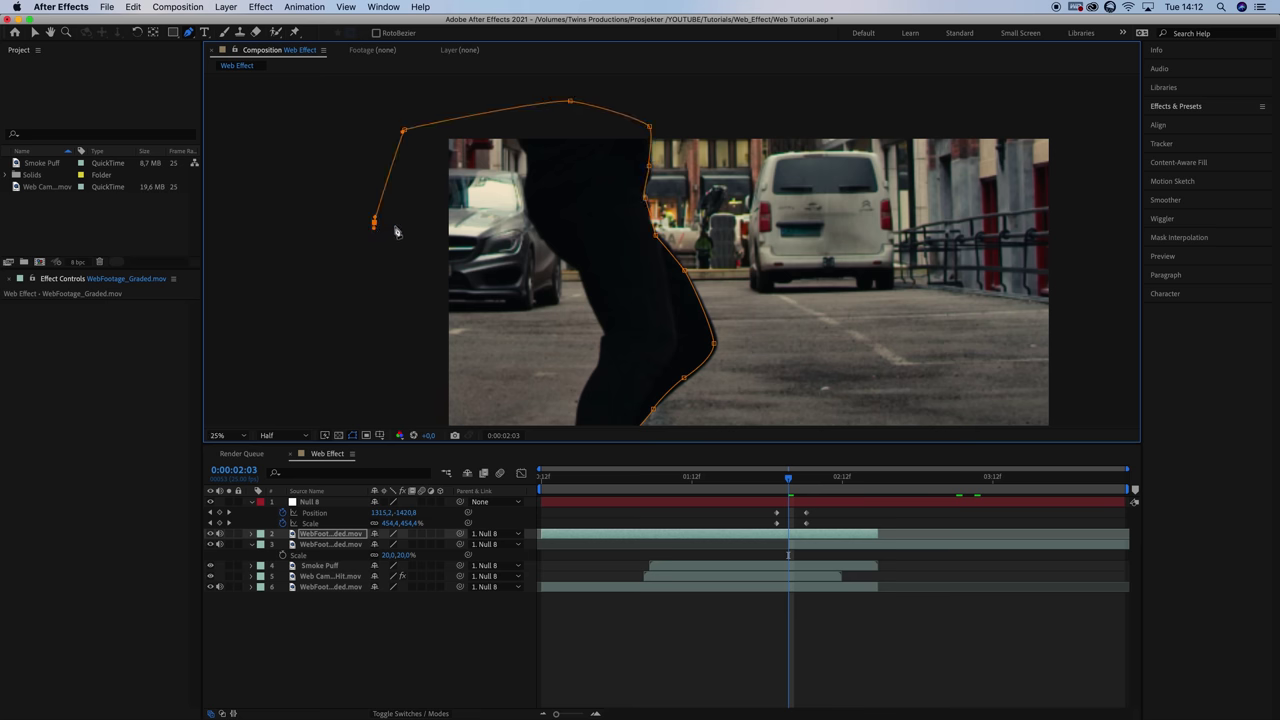
{"action": "scroll", "coordinate": [420, 260], "scroll_direction": "down", "scroll_amount": 1}
{"action": "left_click", "coordinate": [498, 347]}
{"action": "left_click", "coordinate": [562, 381]}
{"action": "left_click", "coordinate": [616, 379]}
{"action": "left_click", "coordinate": [641, 364]}
Set the leg mask's feather to 6 pixels
{"action": "scroll", "coordinate": [800, 245], "scroll_direction": "up", "scroll_amount": 2}
{"action": "key", "text": "f"}
{"action": "left_click_drag", "start_coordinate": [396, 557], "coordinate": [404, 555]}
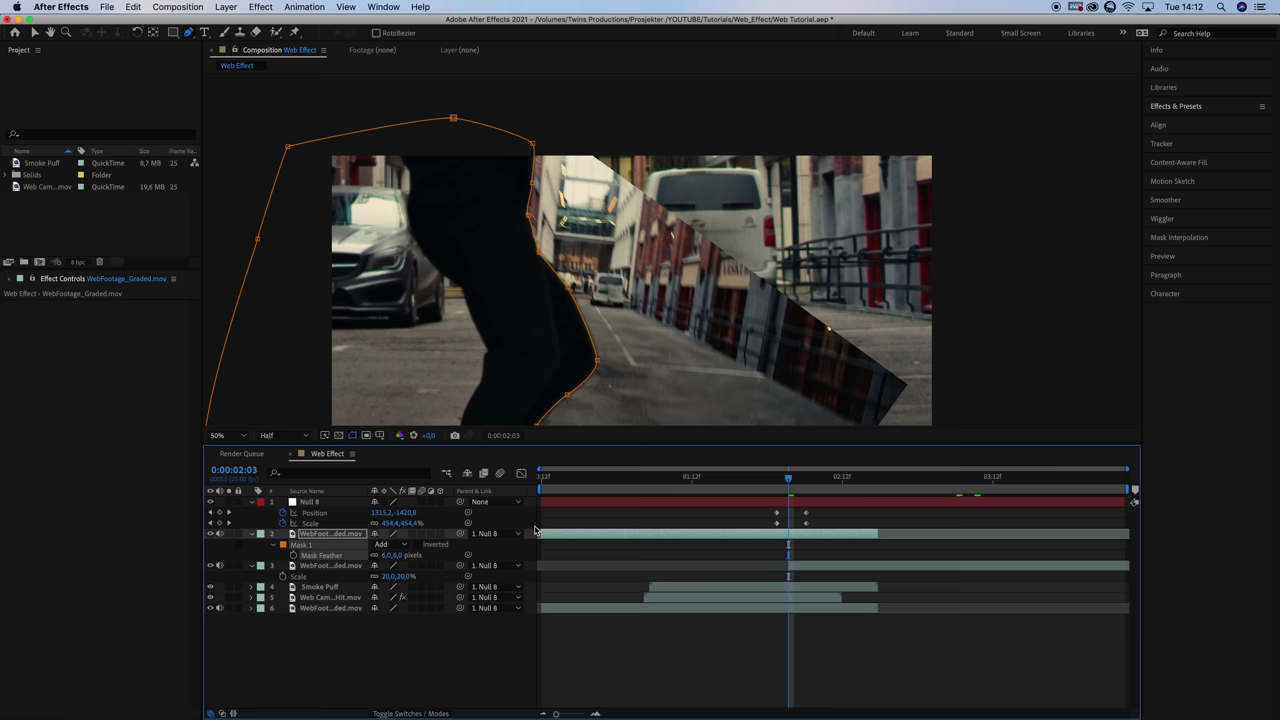
Trim the masked footage copy to start at 0:00:02:03 and set a 100% Scale keyframe there
{"action": "left_click_drag", "start_coordinate": [539, 532], "coordinate": [768, 539]}
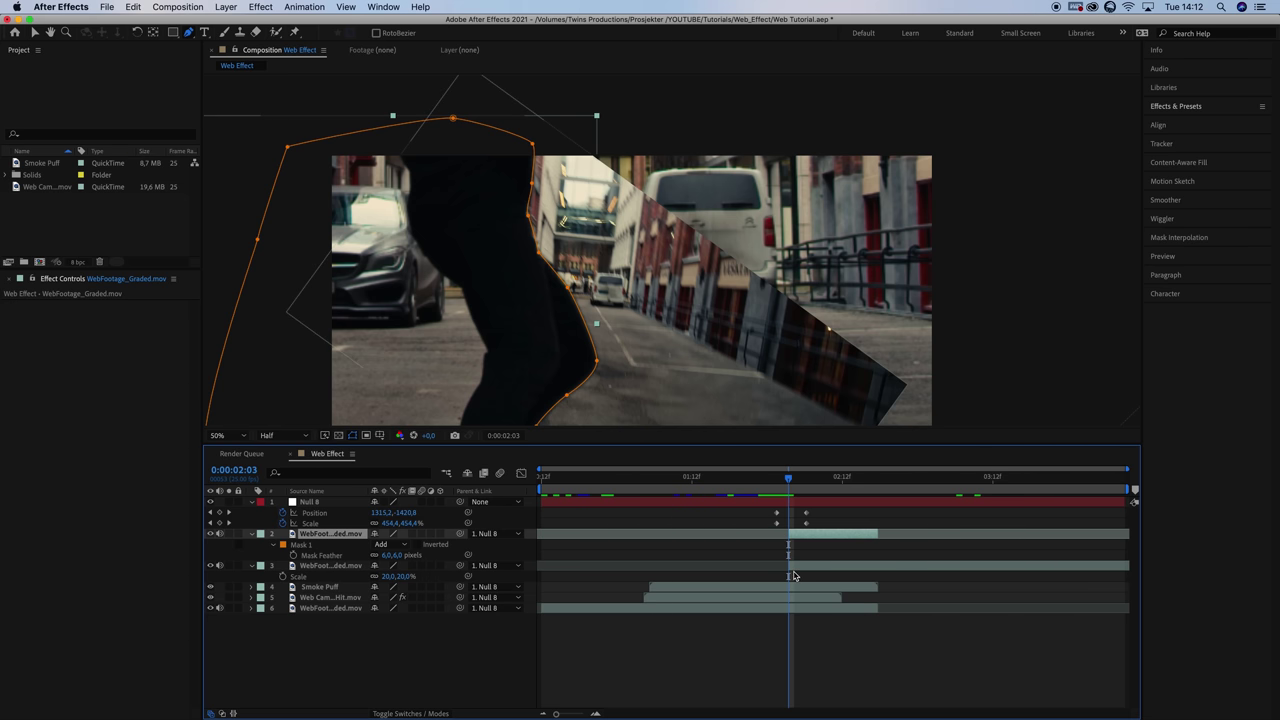
{"action": "key", "text": "p"}
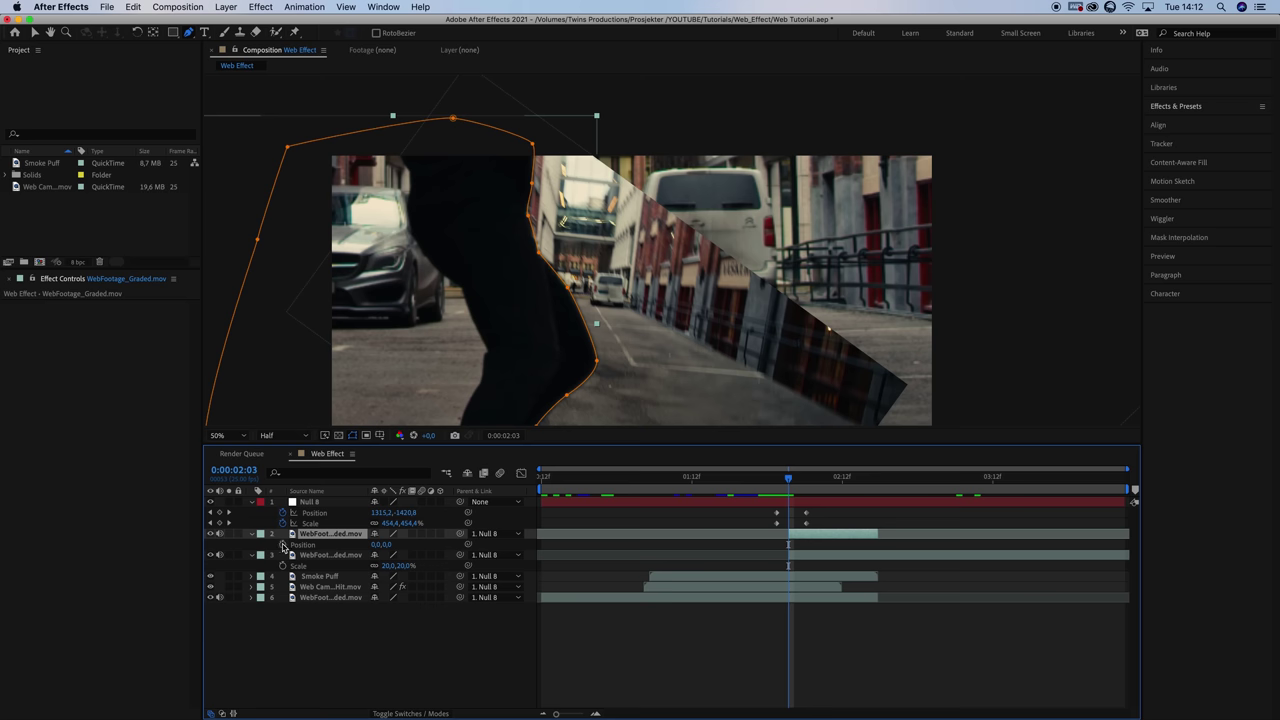
{"action": "key", "text": "s"}
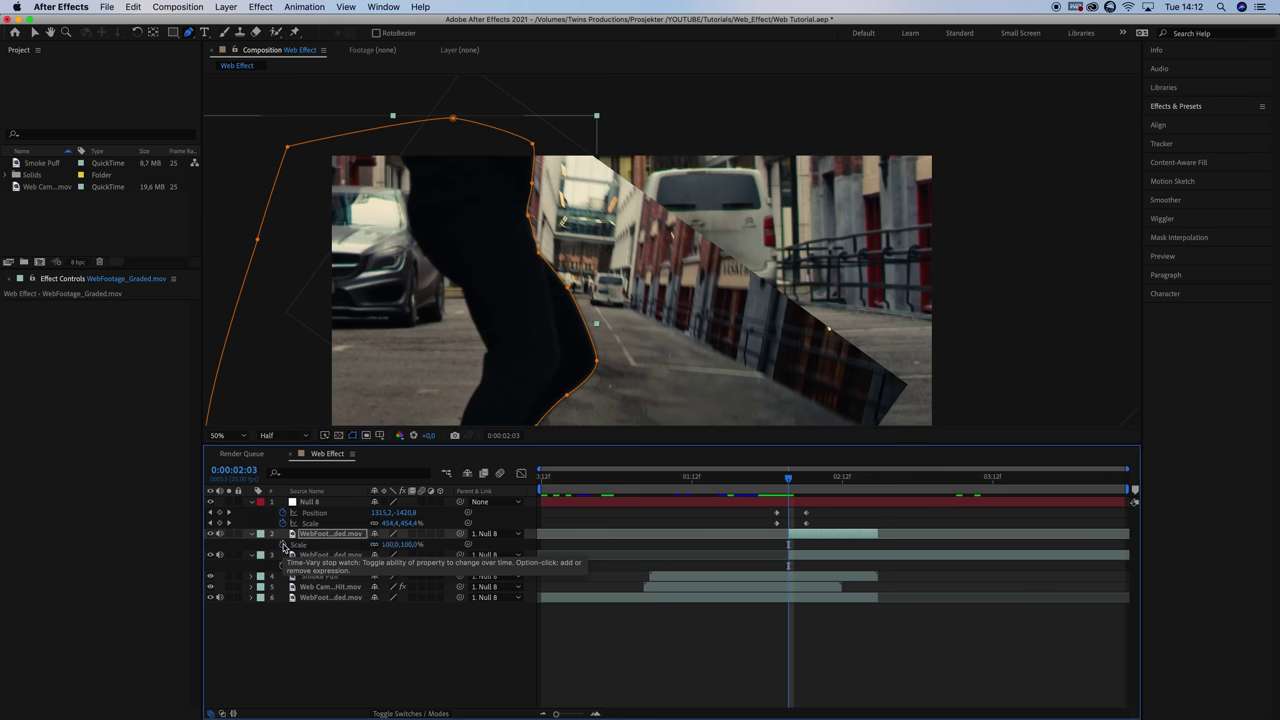
{"action": "left_click", "coordinate": [283, 545]}
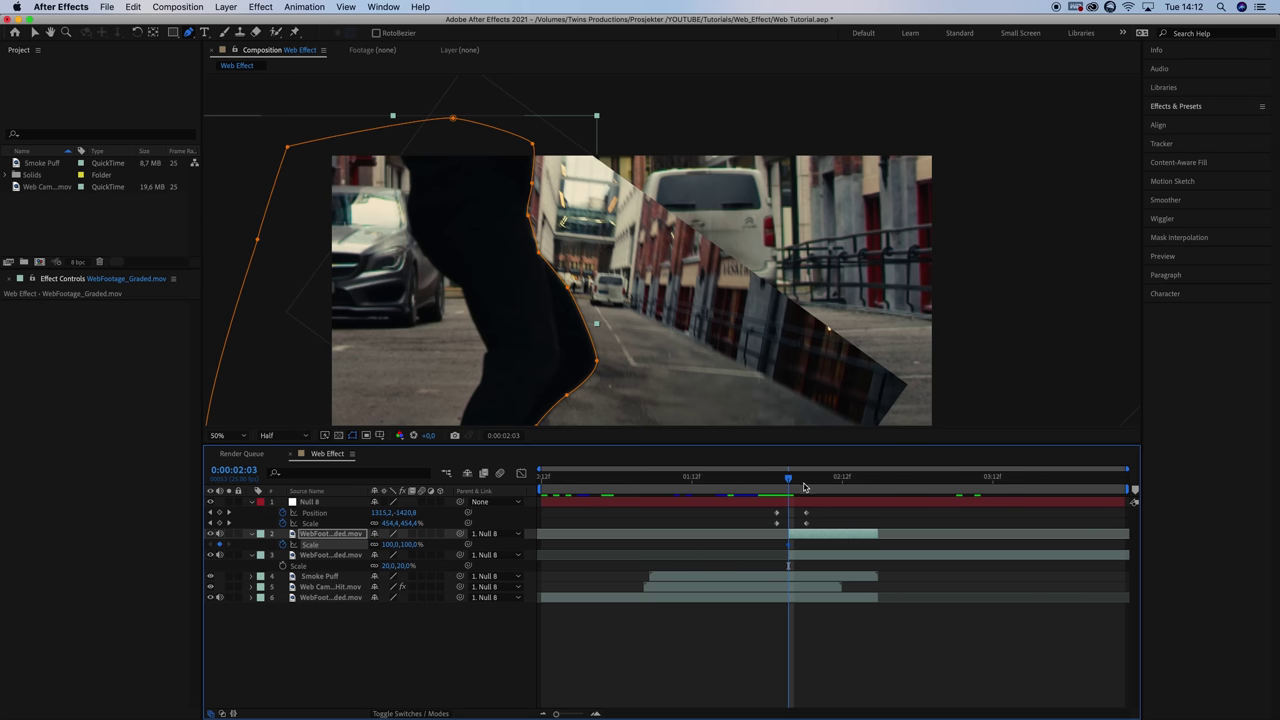
At 0:00:02:06, scale the masked footage copy to 234% so the legs move completely out of frame
{"action": "left_click", "coordinate": [805, 487]}
{"action": "scroll", "coordinate": [672, 262], "scroll_direction": "down", "scroll_amount": 2}
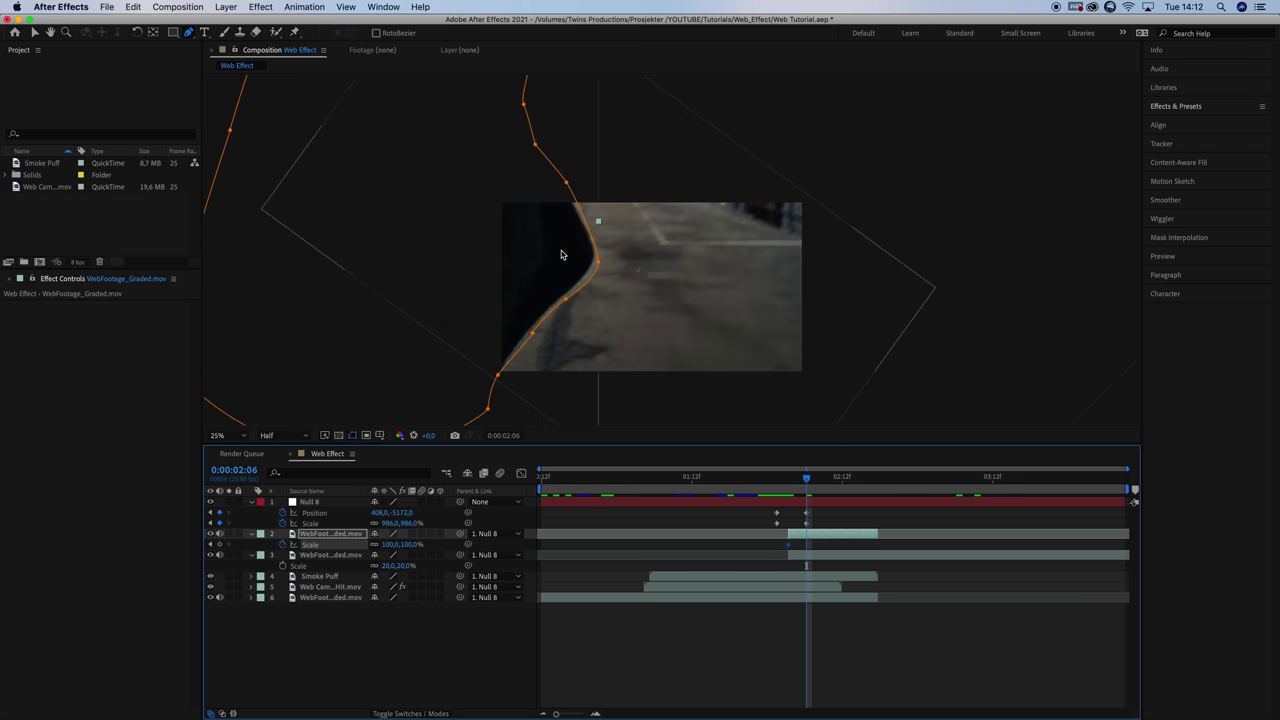
{"action": "scroll", "coordinate": [556, 254], "scroll_direction": "down", "scroll_amount": 1}
{"action": "key", "text": "v"}
{"action": "key", "text": "s"}
{"action": "key", "text": "s"}
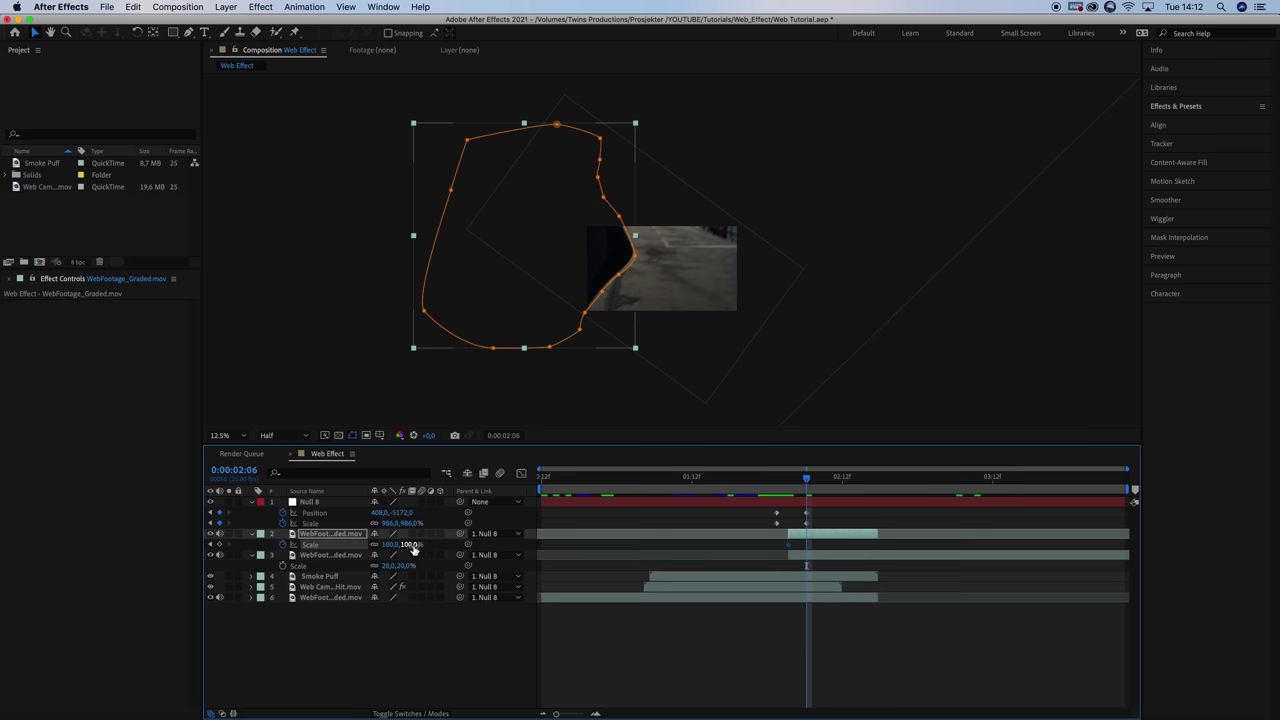
{"action": "left_click_drag", "start_coordinate": [409, 545], "coordinate": [478, 518]}
{"action": "left_click_drag", "start_coordinate": [549, 311], "coordinate": [525, 127]}
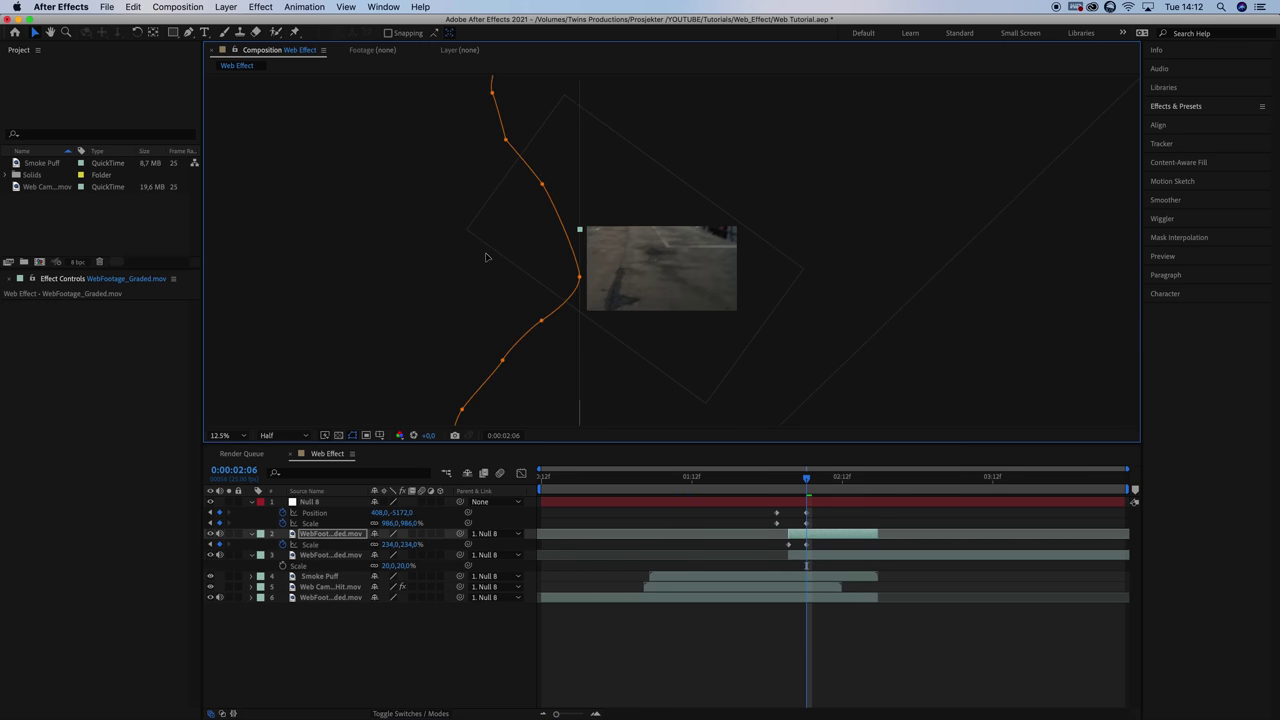
Check the leg wipe between 0:00:02:02 and 0:00:02:05 and set the second clip's scale to 25%
{"action": "left_click", "coordinate": [787, 493]}
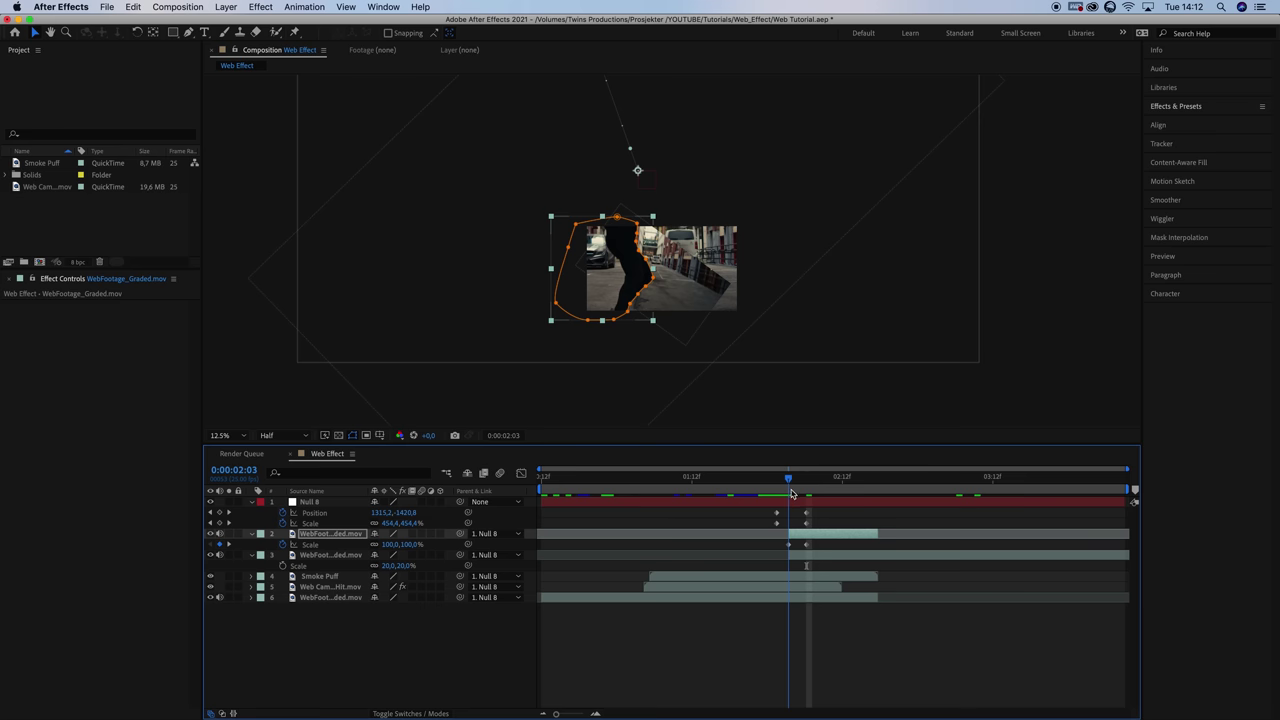
{"action": "left_click", "coordinate": [782, 497]}
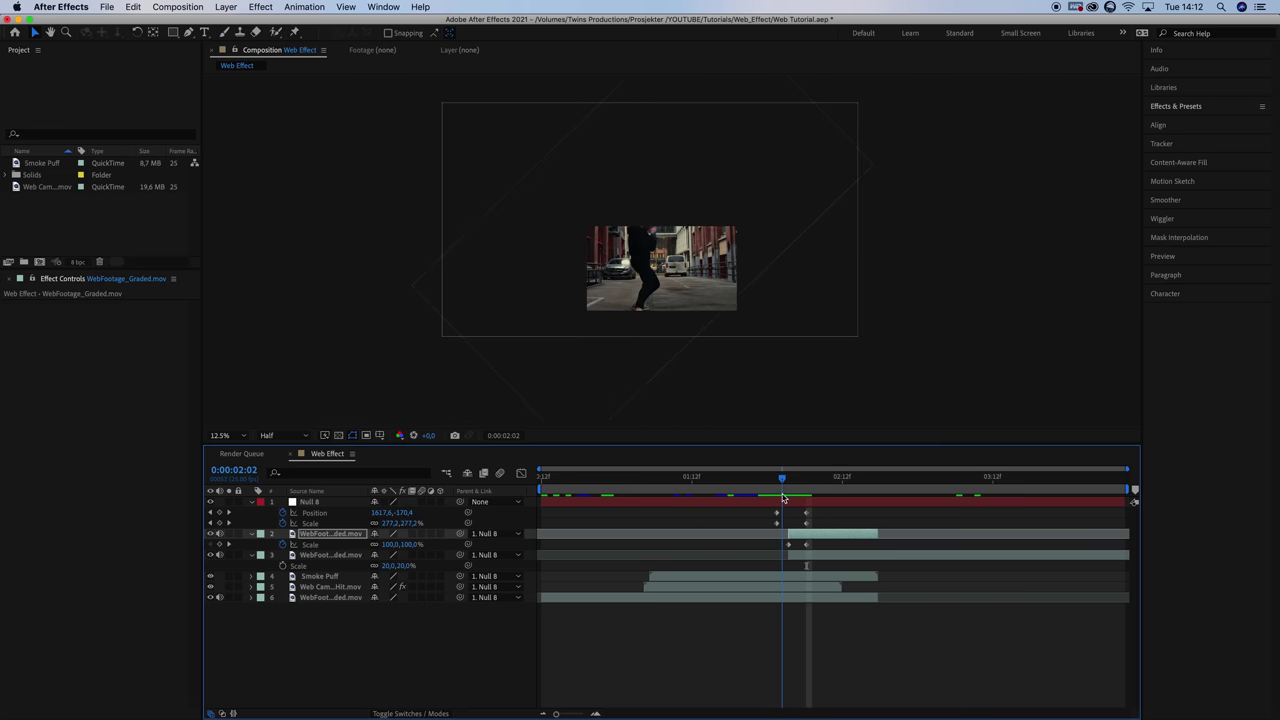
{"action": "left_click_drag", "start_coordinate": [782, 497], "coordinate": [799, 502]}
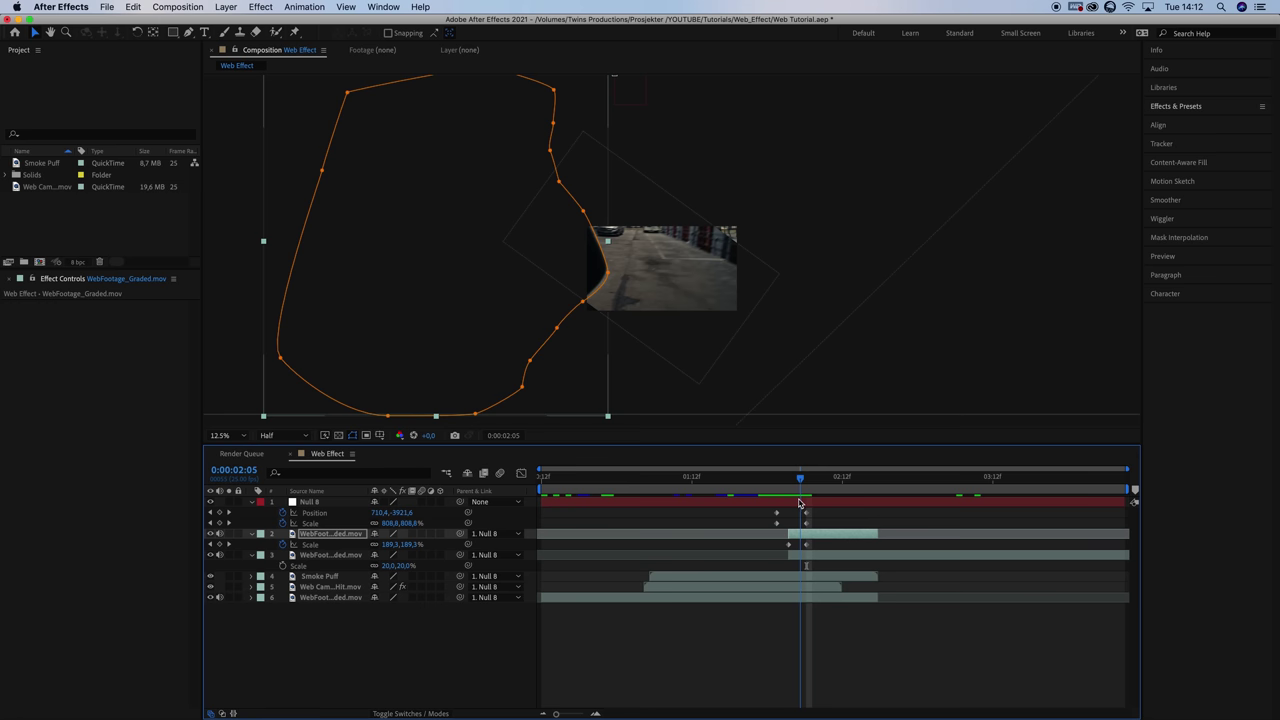
{"action": "left_click", "coordinate": [699, 365]}
{"action": "key", "text": "s"}
{"action": "key", "text": "s"}
{"action": "left_click_drag", "start_coordinate": [402, 565], "coordinate": [408, 564]}
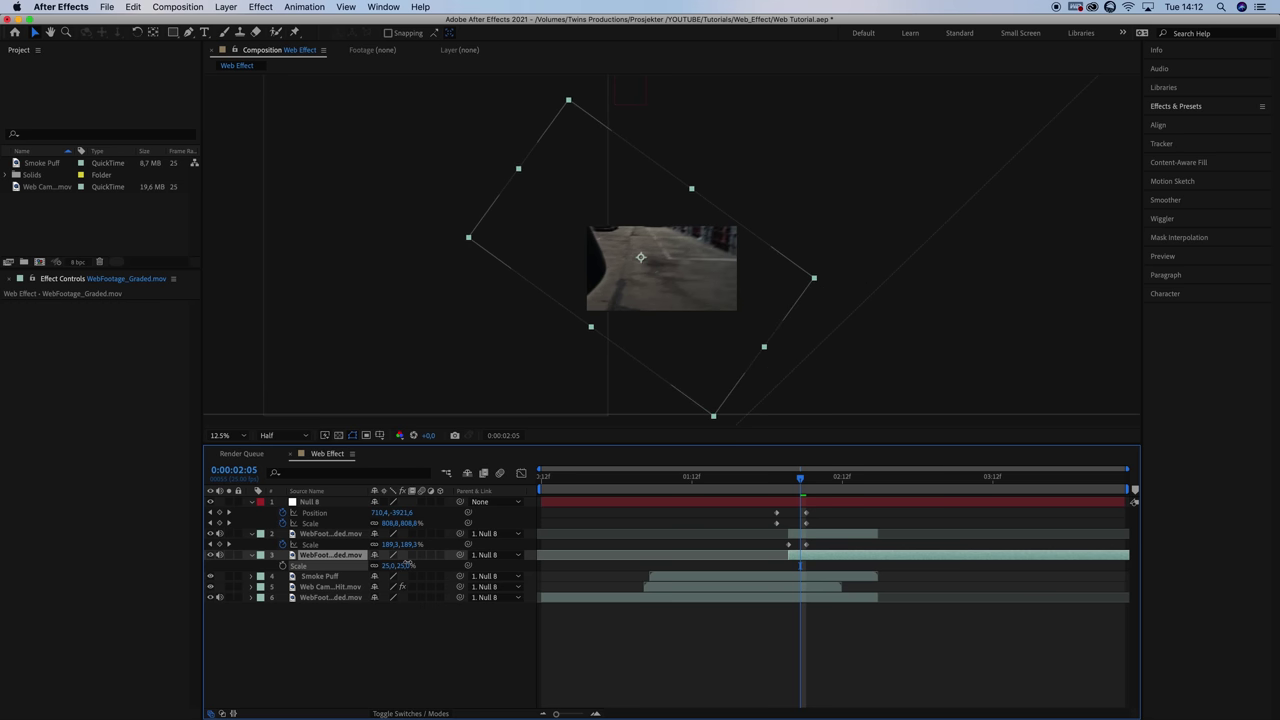
Play the composition from its start to review the web shot and the leg-masked zoom transition
{"action": "mouse_move", "coordinate": [790, 479]}
{"action": "left_mouse_down"}
{"action": "mouse_move", "coordinate": [771, 479]}
{"action": "mouse_move", "coordinate": [793, 492]}
{"action": "left_mouse_up"}
{"action": "left_click", "coordinate": [230, 435]}
{"action": "left_click", "coordinate": [236, 562]}
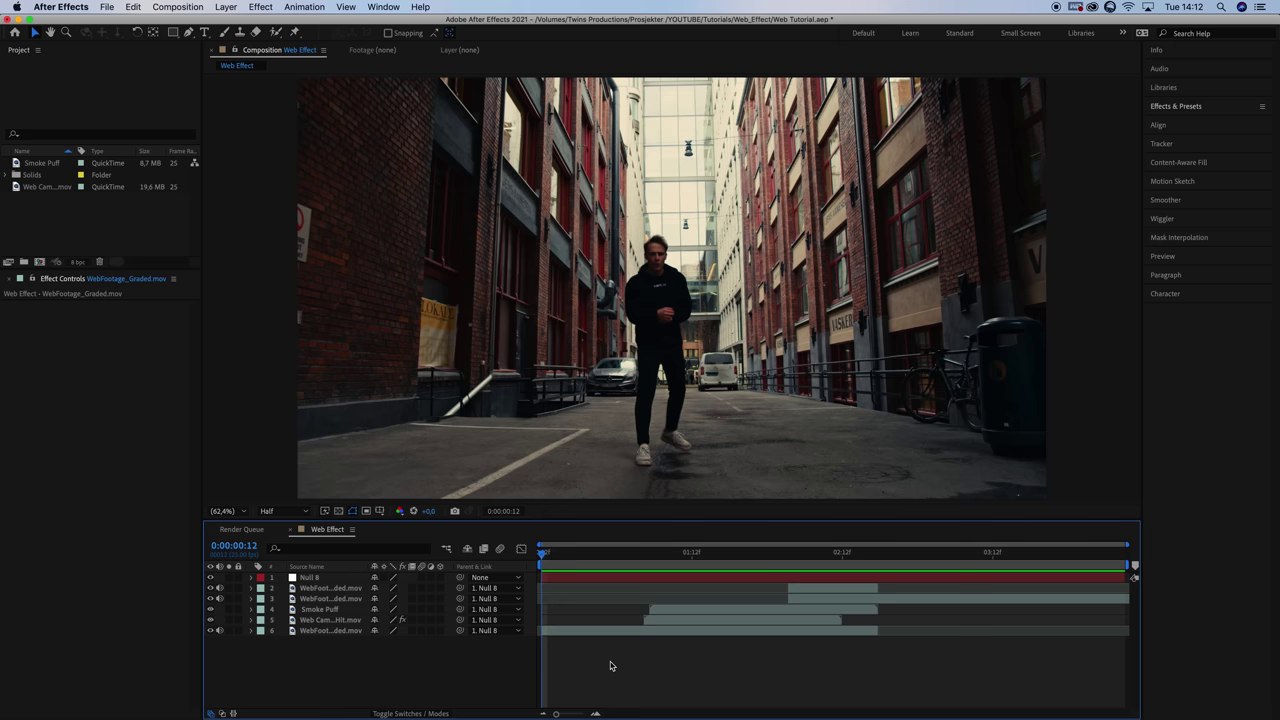
{"action": "key", "text": "comma"}
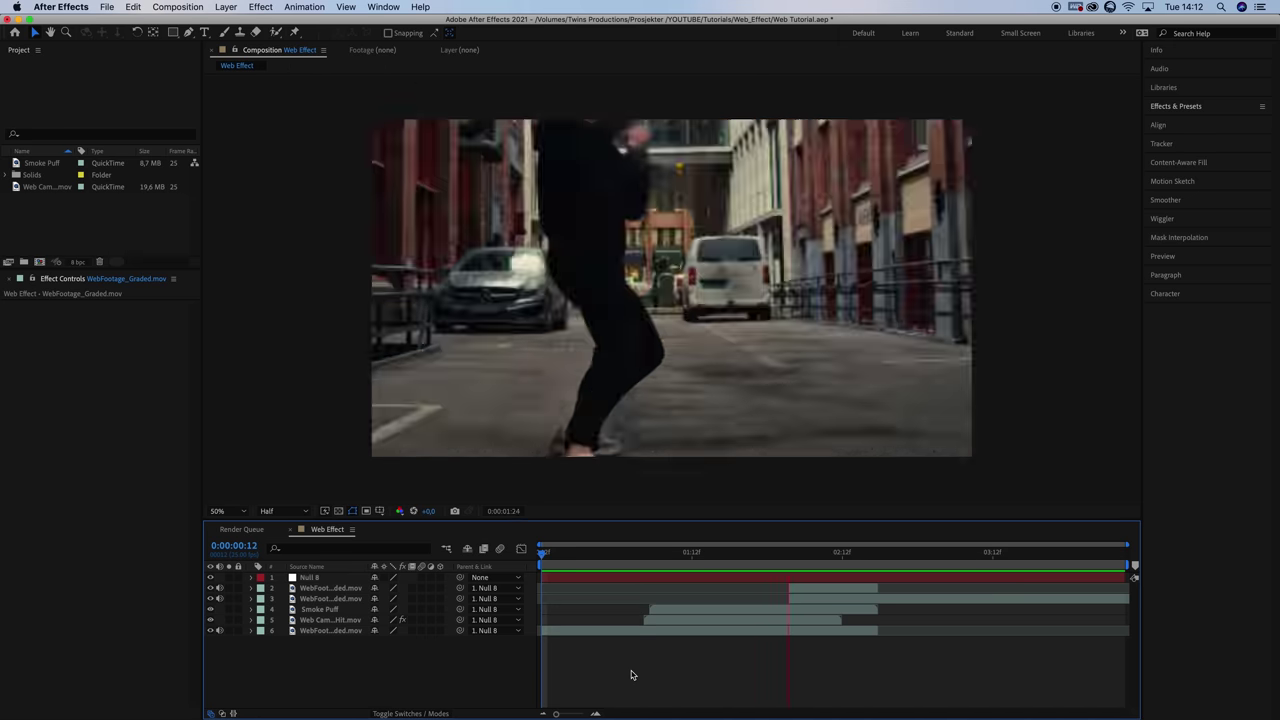
{"action": "key", "text": "space"}
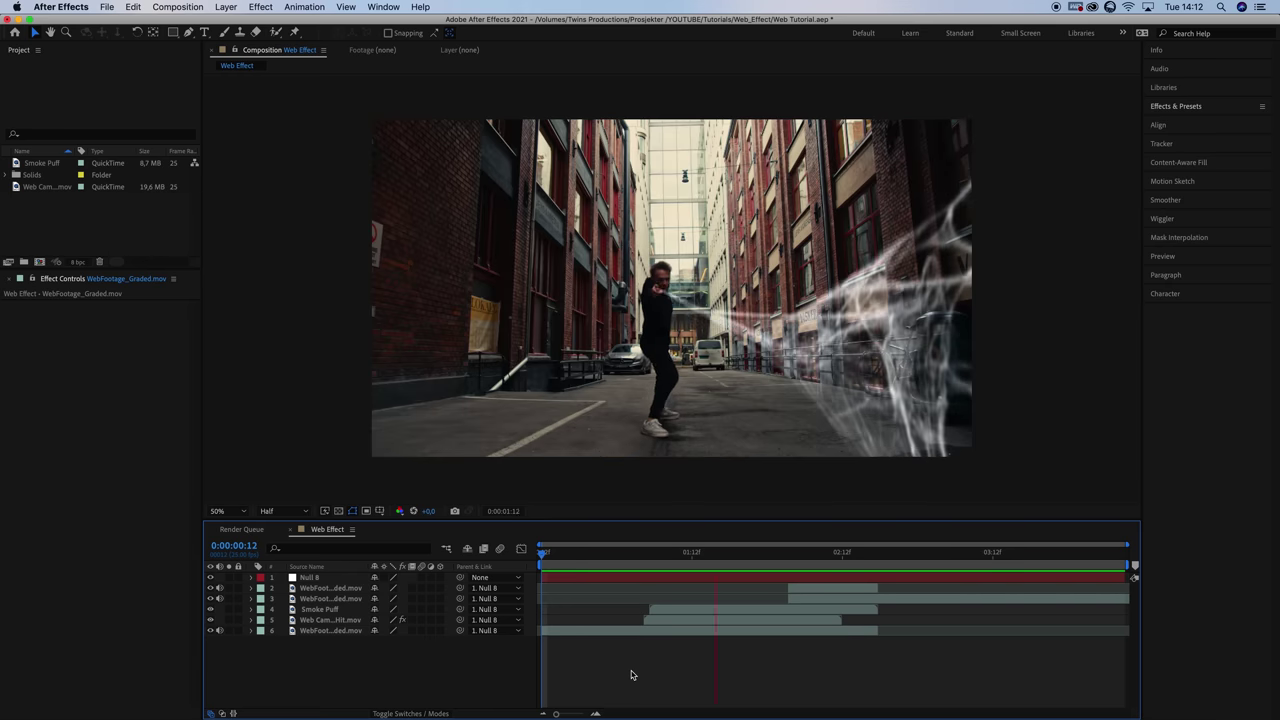
{"action": "key", "text": "space"}
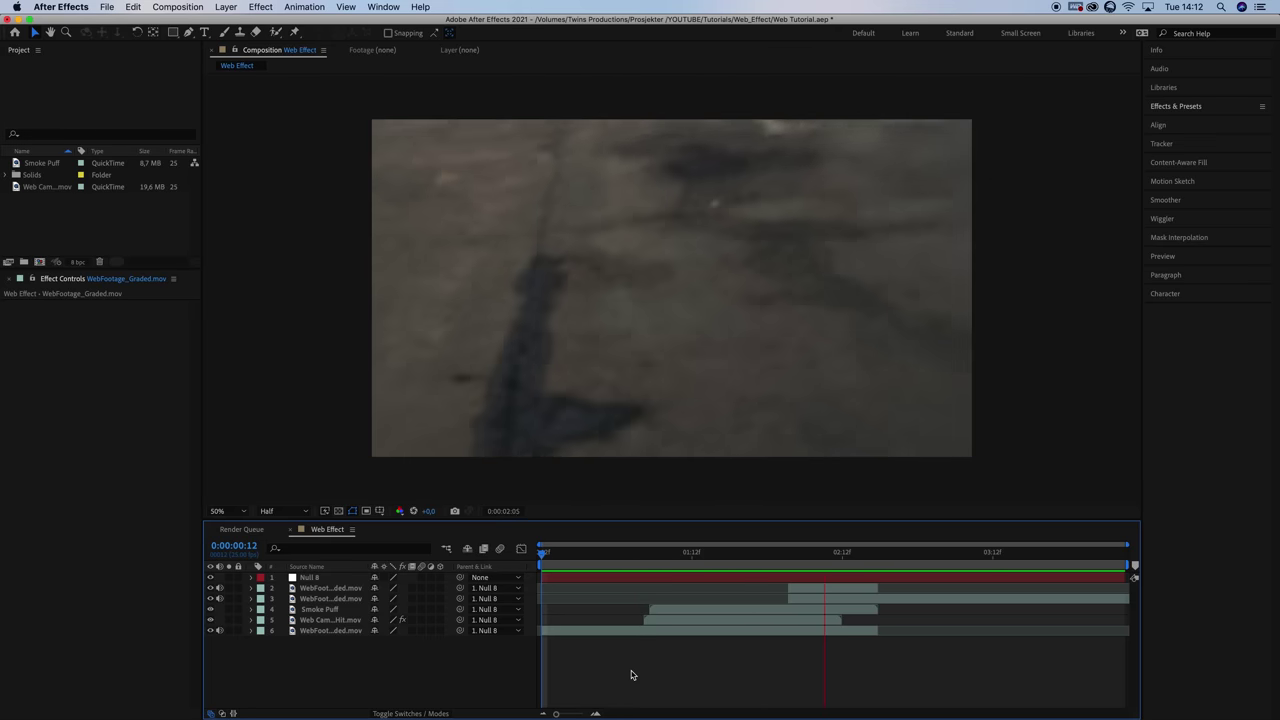
Enable motion blur for the composition and all five footage and effect layers, checking it at 0:00:02:03 and in playback
{"action": "left_click", "coordinate": [809, 556]}
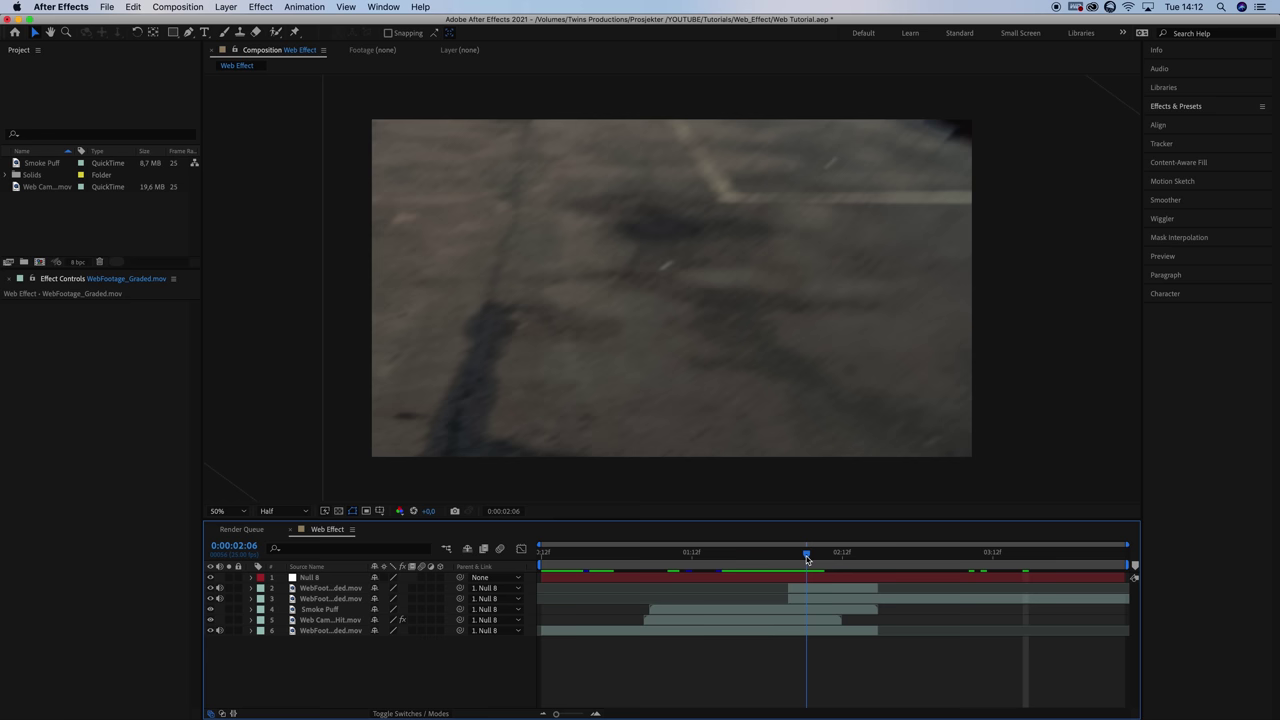
{"action": "left_click_drag", "start_coordinate": [809, 562], "coordinate": [788, 560]}
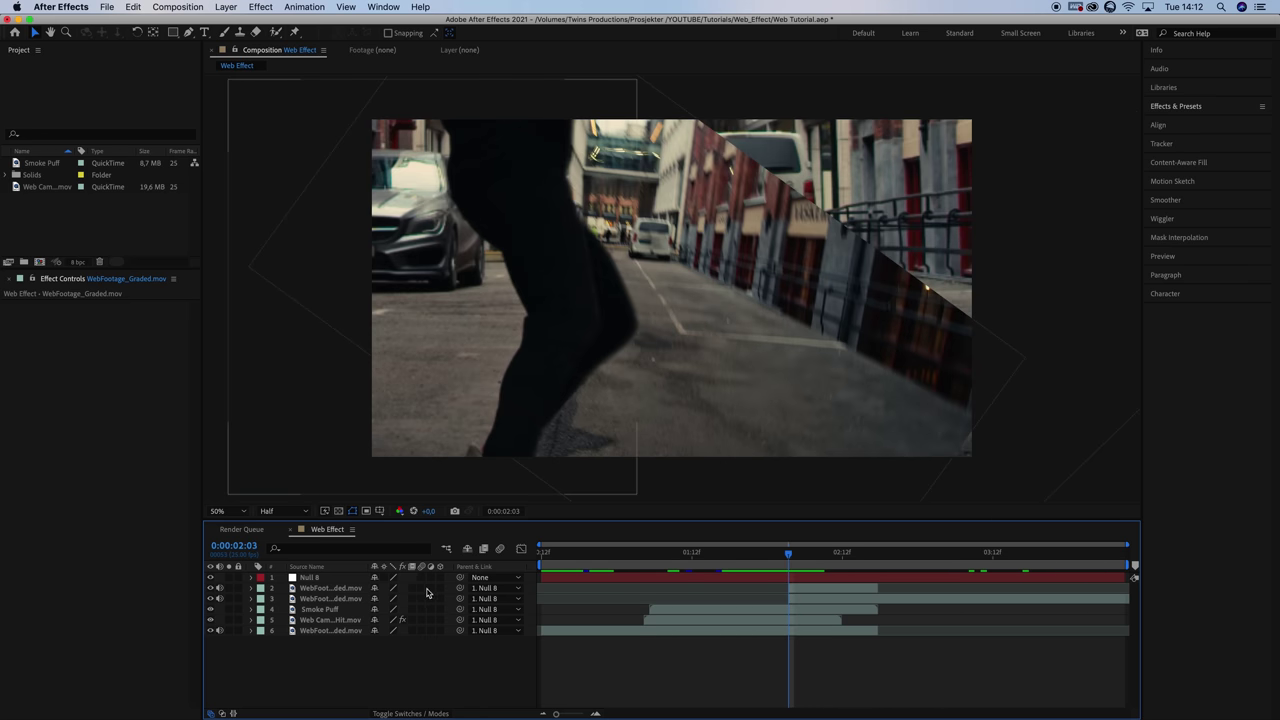
{"action": "left_click_drag", "start_coordinate": [423, 588], "coordinate": [424, 631]}
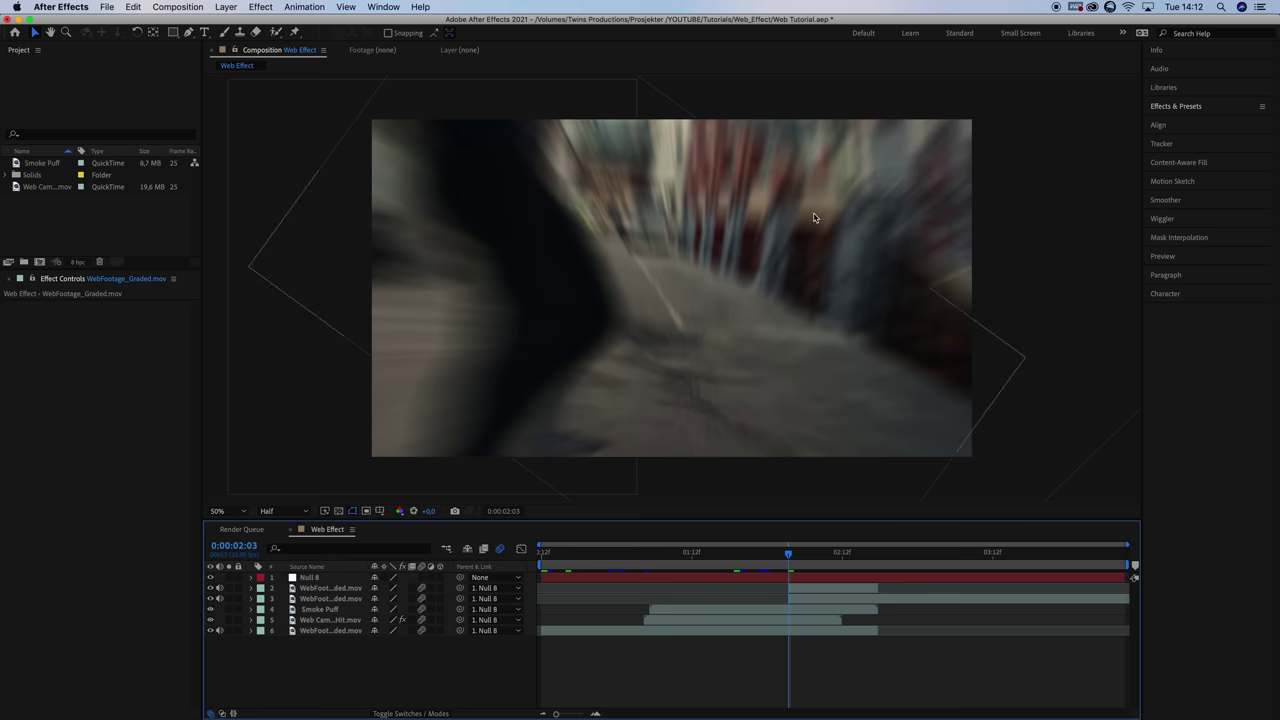
{"action": "key", "text": "space"}
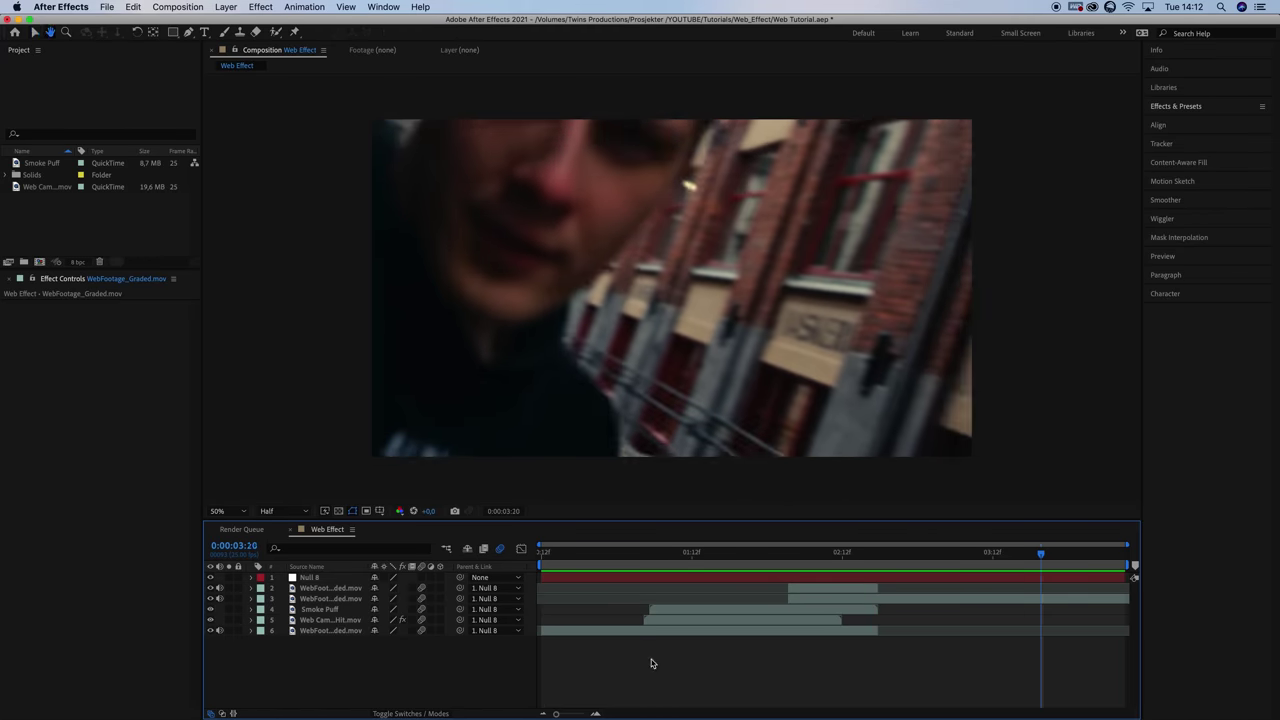
Set Position, Scale and Rotation keyframes on the second clip at 0:00:02:06, where the null's zoom ends
{"action": "left_click", "coordinate": [900, 598]}
{"action": "key", "text": "comma"}
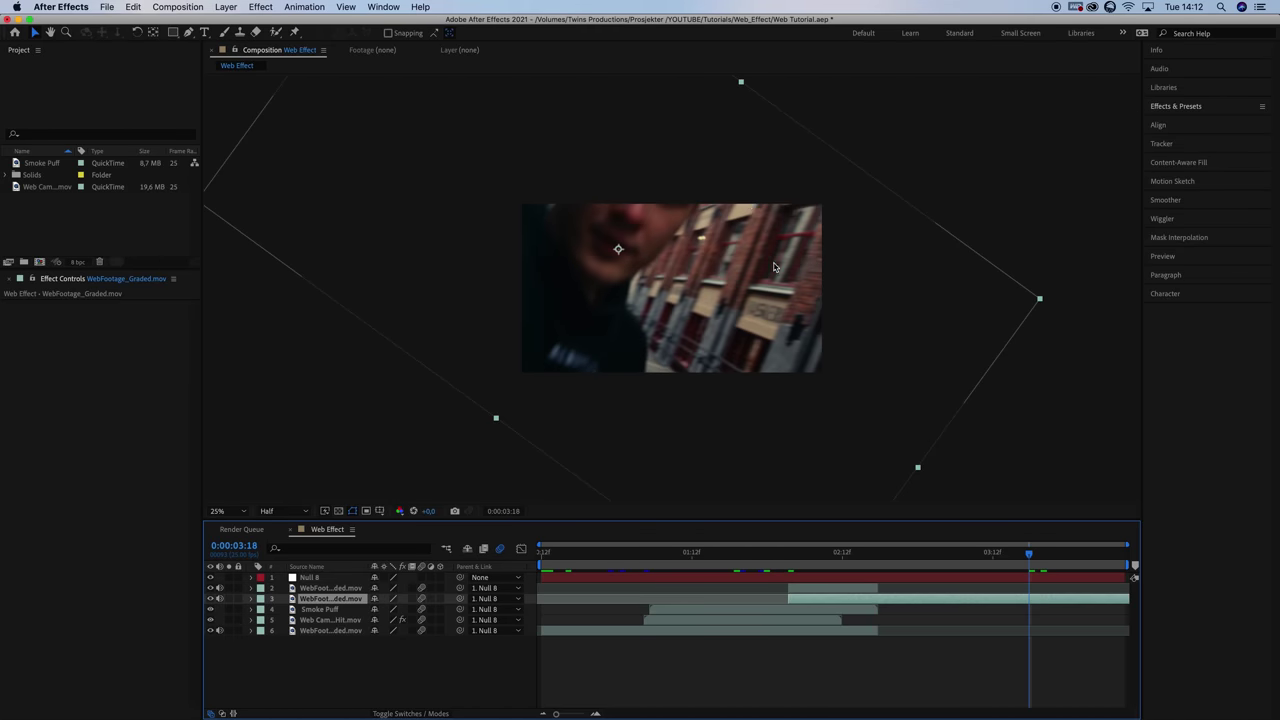
{"action": "left_click", "coordinate": [809, 580]}
{"action": "key", "text": "u"}
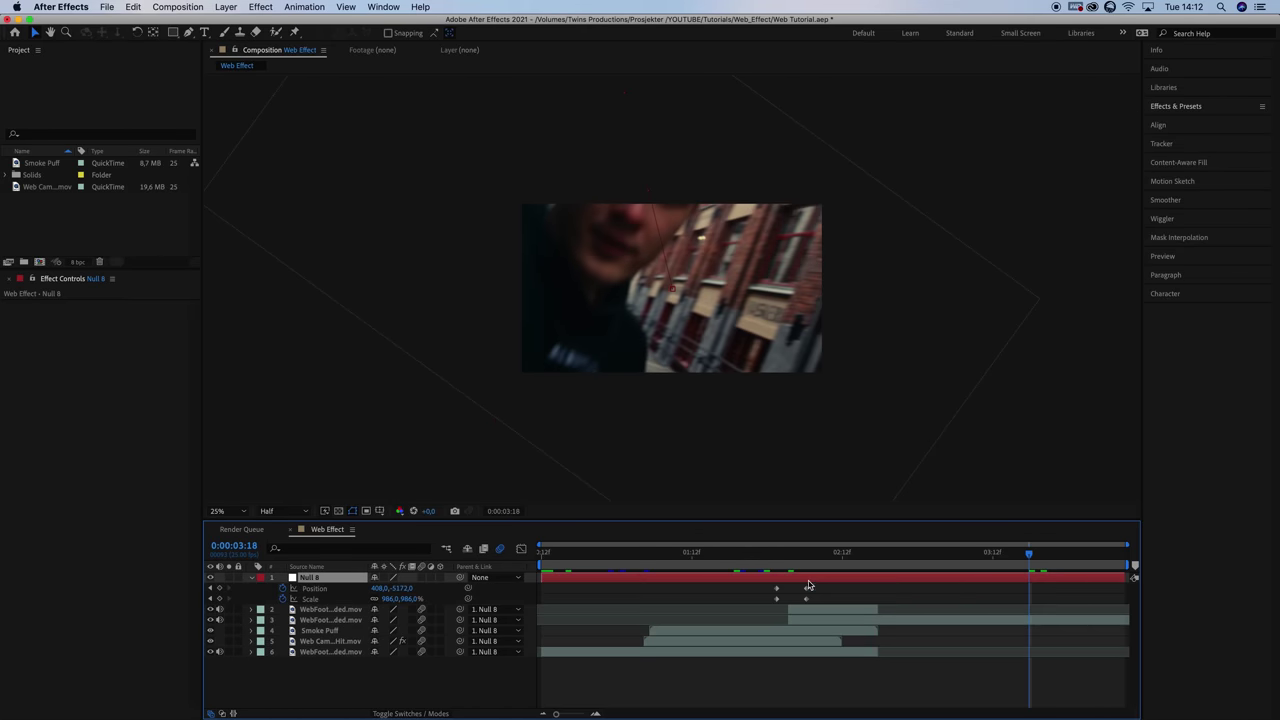
{"action": "left_click", "coordinate": [805, 568]}
{"action": "left_click", "coordinate": [806, 621]}
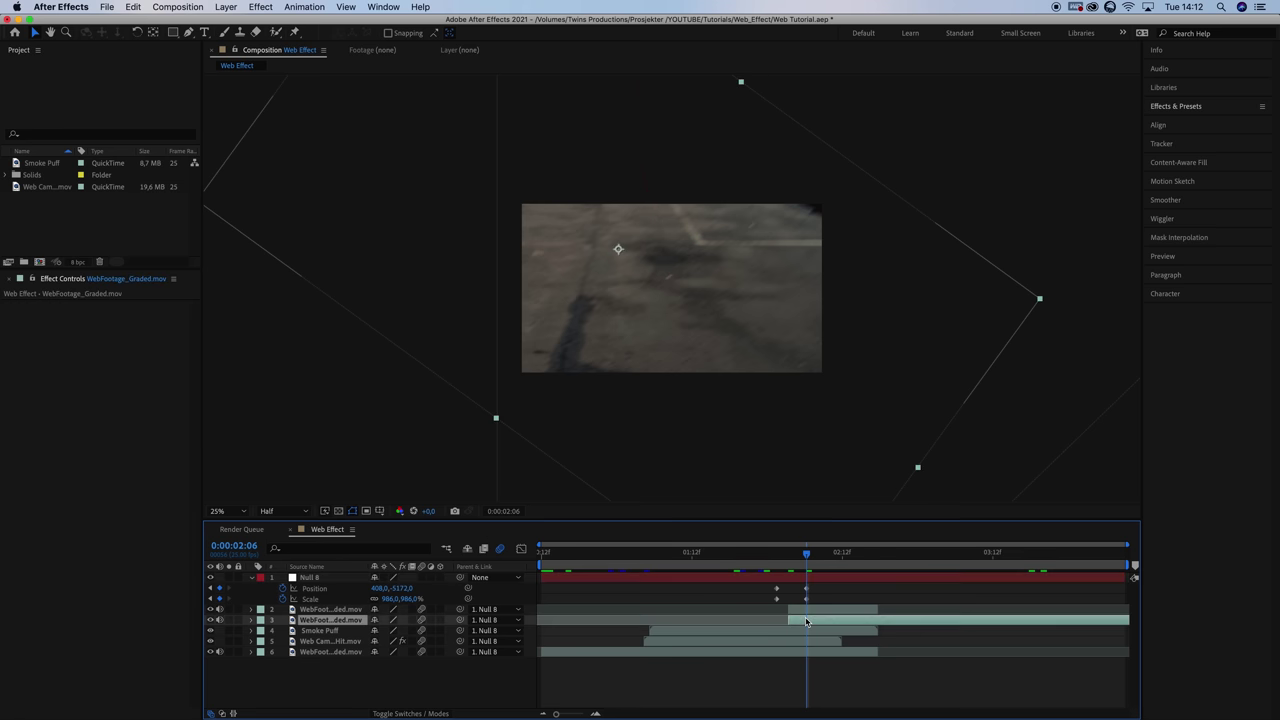
{"action": "key", "text": "p"}
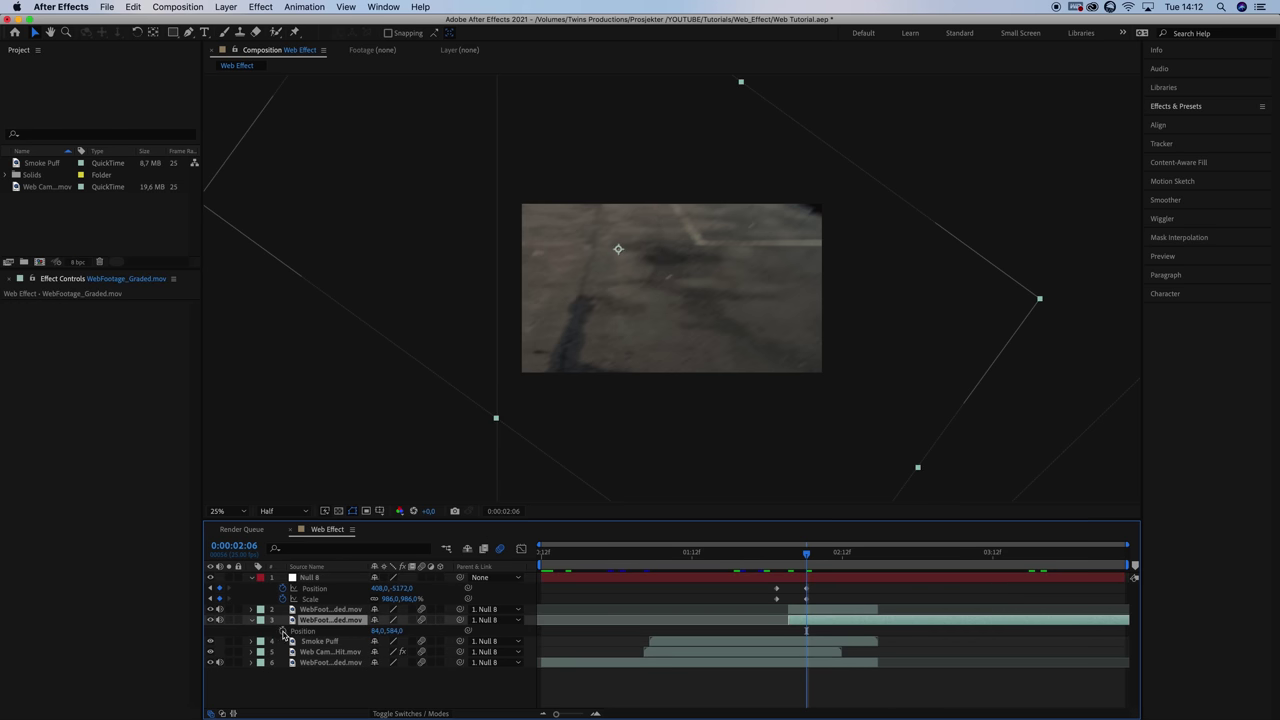
{"action": "key", "text": "s"}
{"action": "left_click", "coordinate": [284, 632]}
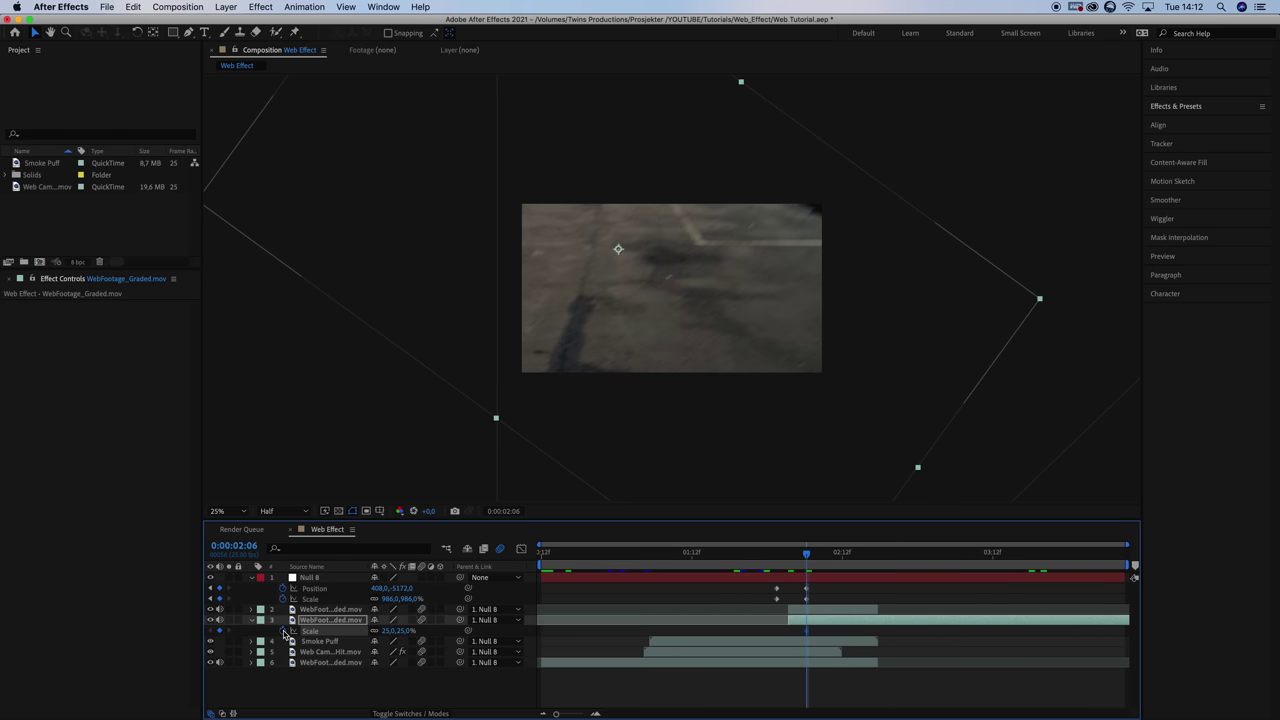
{"action": "key", "text": "r"}
{"action": "key", "text": "u"}
{"action": "left_click_drag", "start_coordinate": [819, 628], "coordinate": [803, 652]}
{"action": "left_click", "coordinate": [842, 643]}
At 0:00:02:20, set the second clip's rotation to 0°, scale to 11% and position to 151.3, 633.5 to fill the frame
{"action": "left_click_drag", "start_coordinate": [808, 560], "coordinate": [890, 556]}
{"action": "left_click", "coordinate": [887, 615]}
{"action": "mouse_move", "coordinate": [392, 651]}
{"action": "left_mouse_down"}
{"action": "mouse_move", "coordinate": [374, 651]}
{"action": "mouse_move", "coordinate": [398, 646]}
{"action": "left_mouse_up"}
{"action": "left_click_drag", "start_coordinate": [693, 337], "coordinate": [738, 363]}
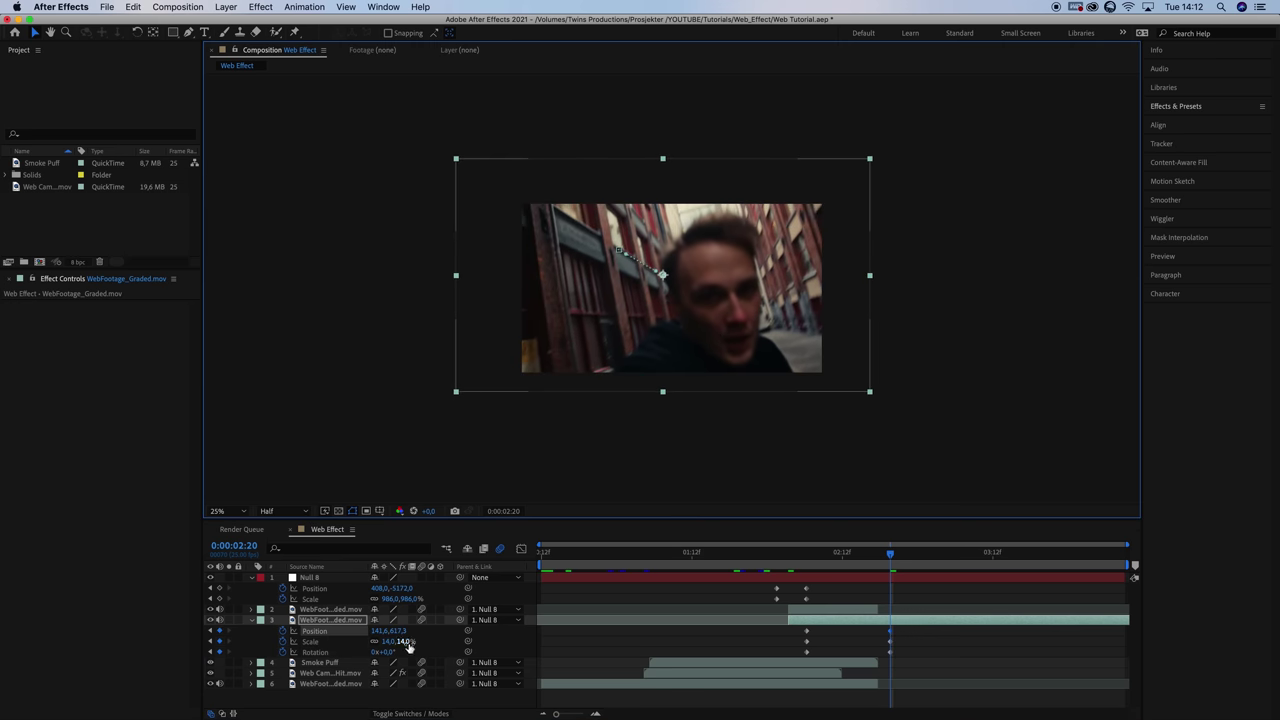
{"action": "left_click_drag", "start_coordinate": [408, 647], "coordinate": [405, 647]}
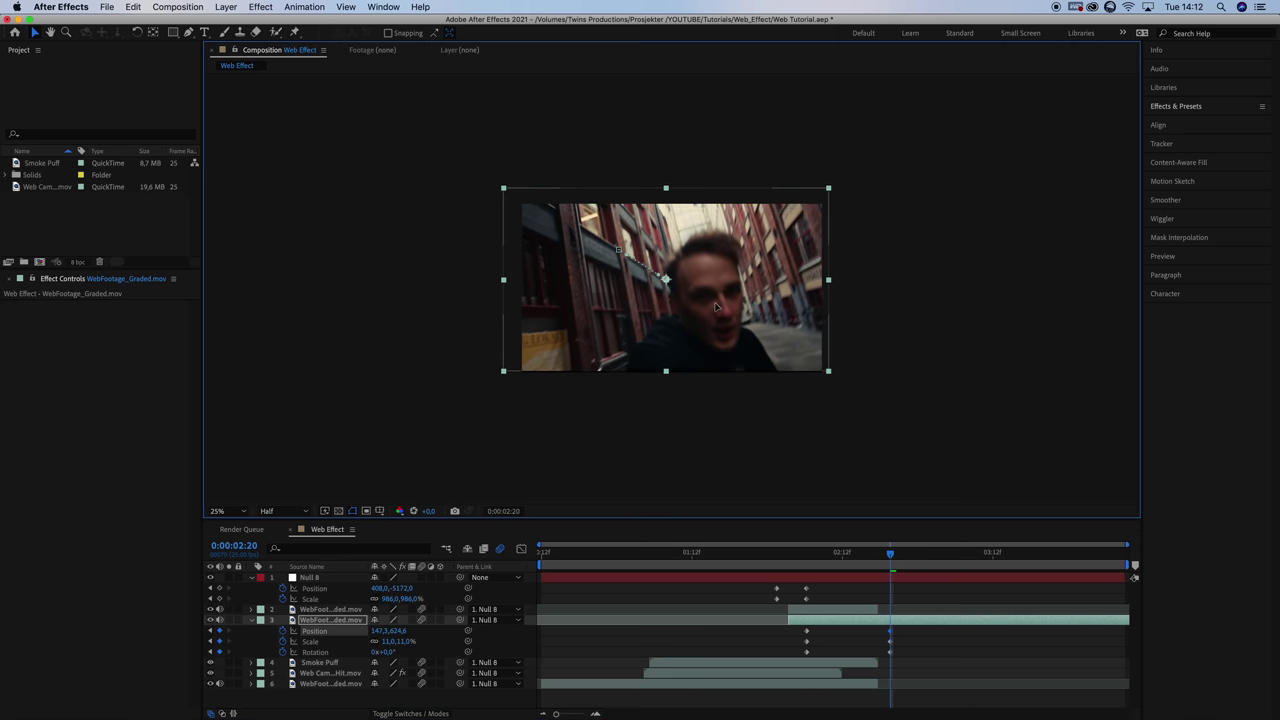
{"action": "left_click_drag", "start_coordinate": [716, 307], "coordinate": [717, 313]}
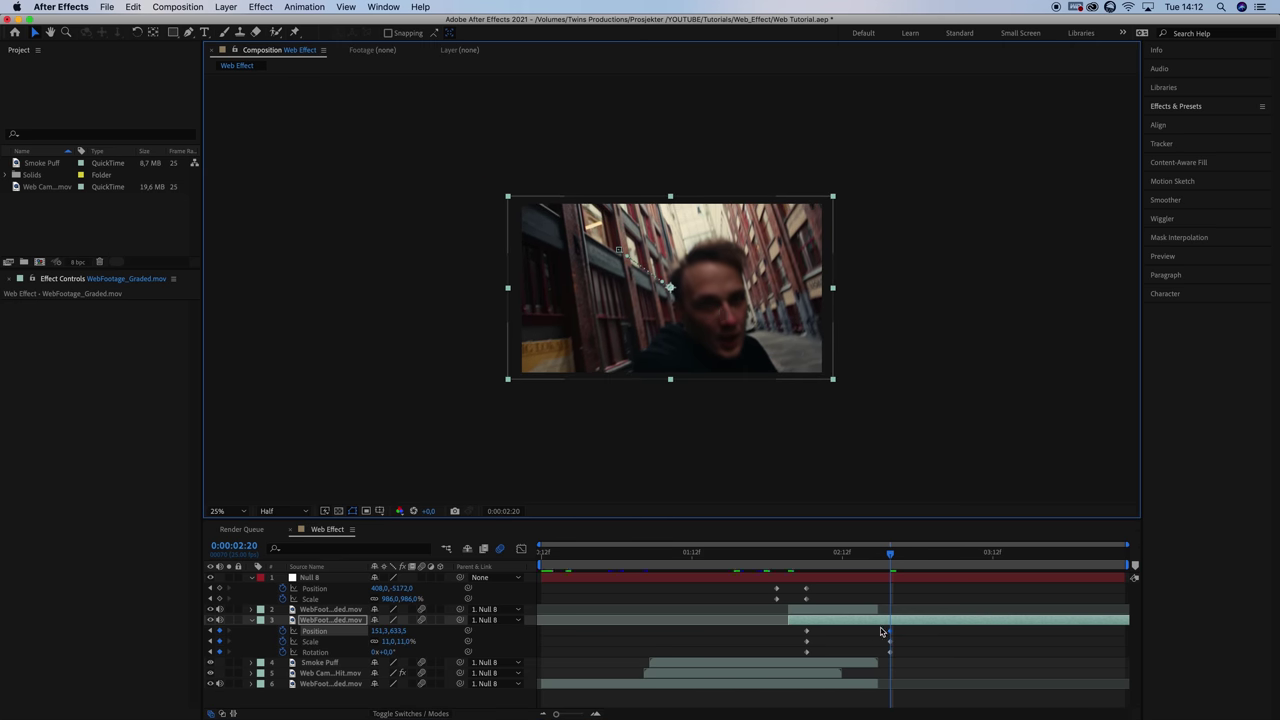
Apply Easy Ease to all of the second clip's Position, Scale and Rotation keyframes
{"action": "left_click_drag", "start_coordinate": [900, 630], "coordinate": [805, 656]}
{"action": "right_click", "coordinate": [807, 652]}
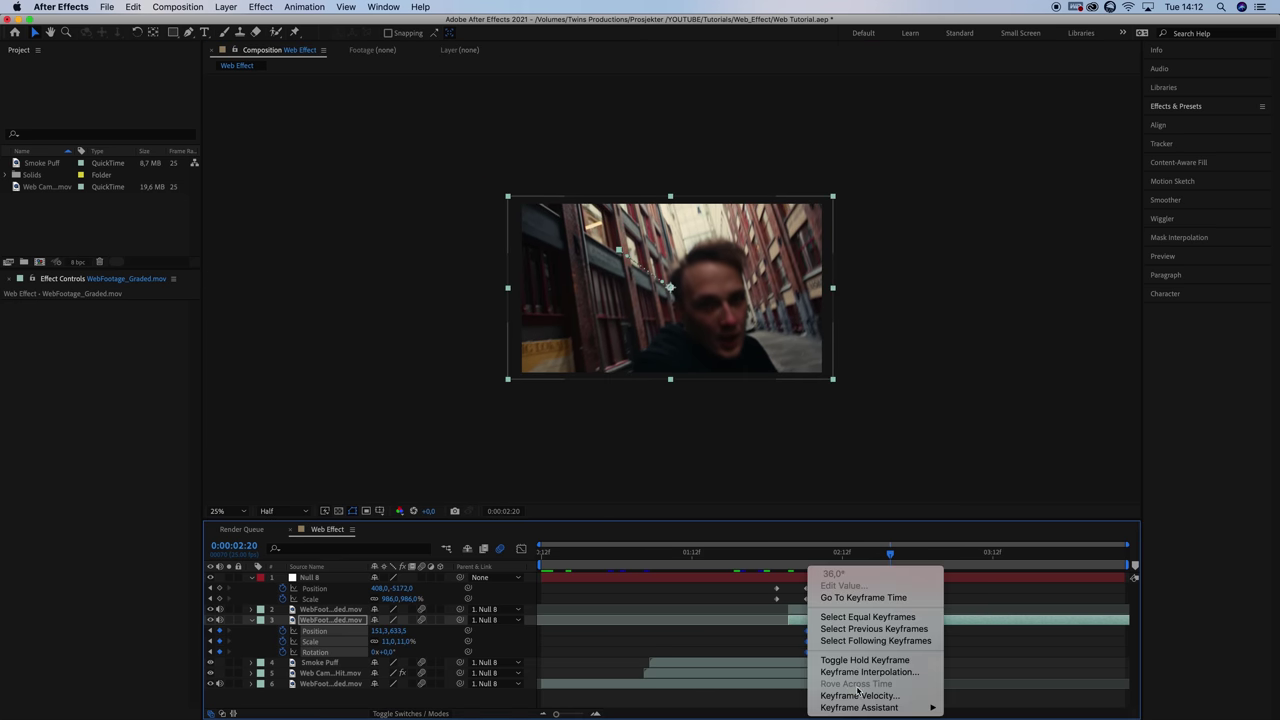
{"action": "mouse_move", "coordinate": [862, 707]}
{"action": "left_click", "coordinate": [975, 636]}
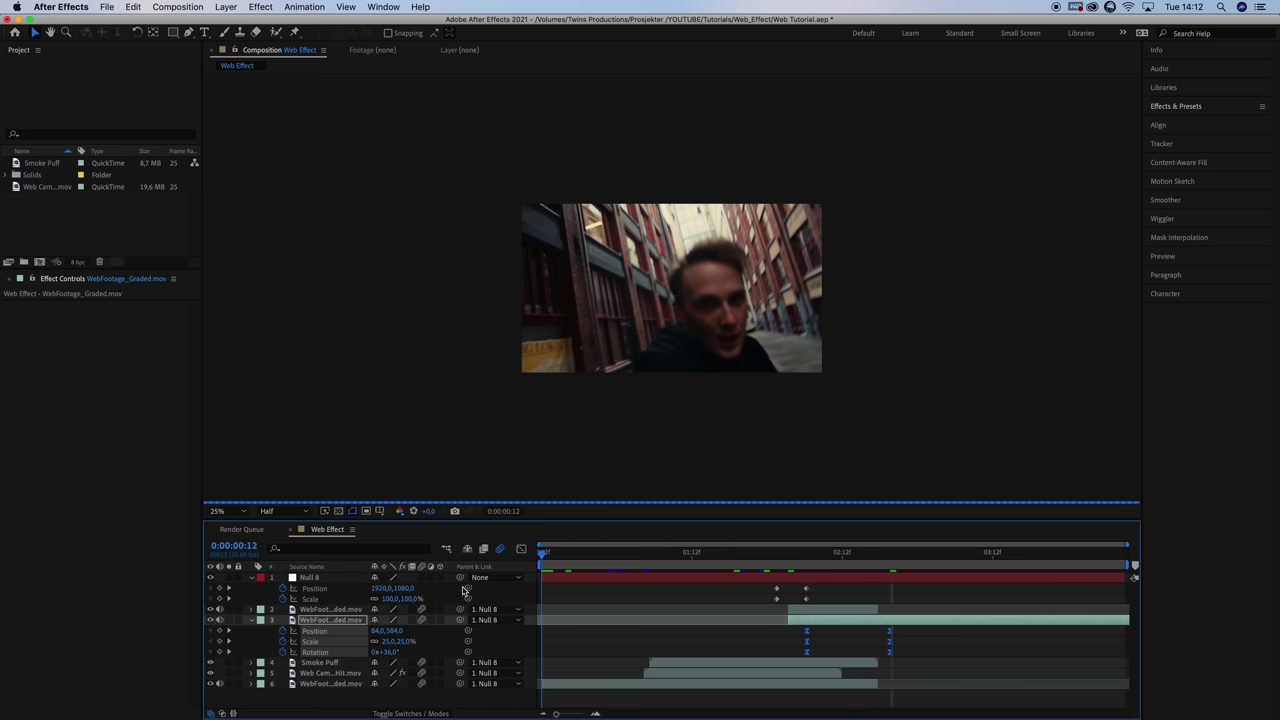
Play the composition from the beginning at 50% magnification to review the eased transition into the second clip
{"action": "key", "text": "Home"}
{"action": "left_click", "coordinate": [234, 512]}
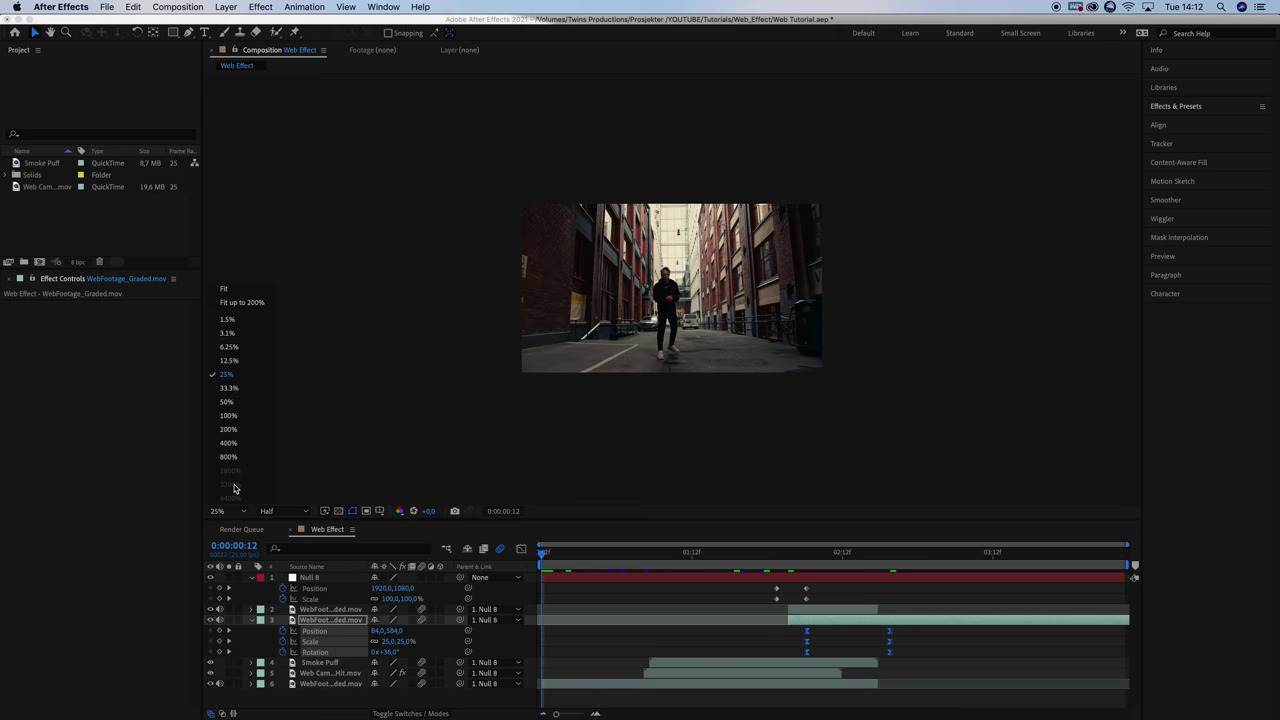
{"action": "left_click", "coordinate": [229, 402]}
{"action": "key", "text": "space"}
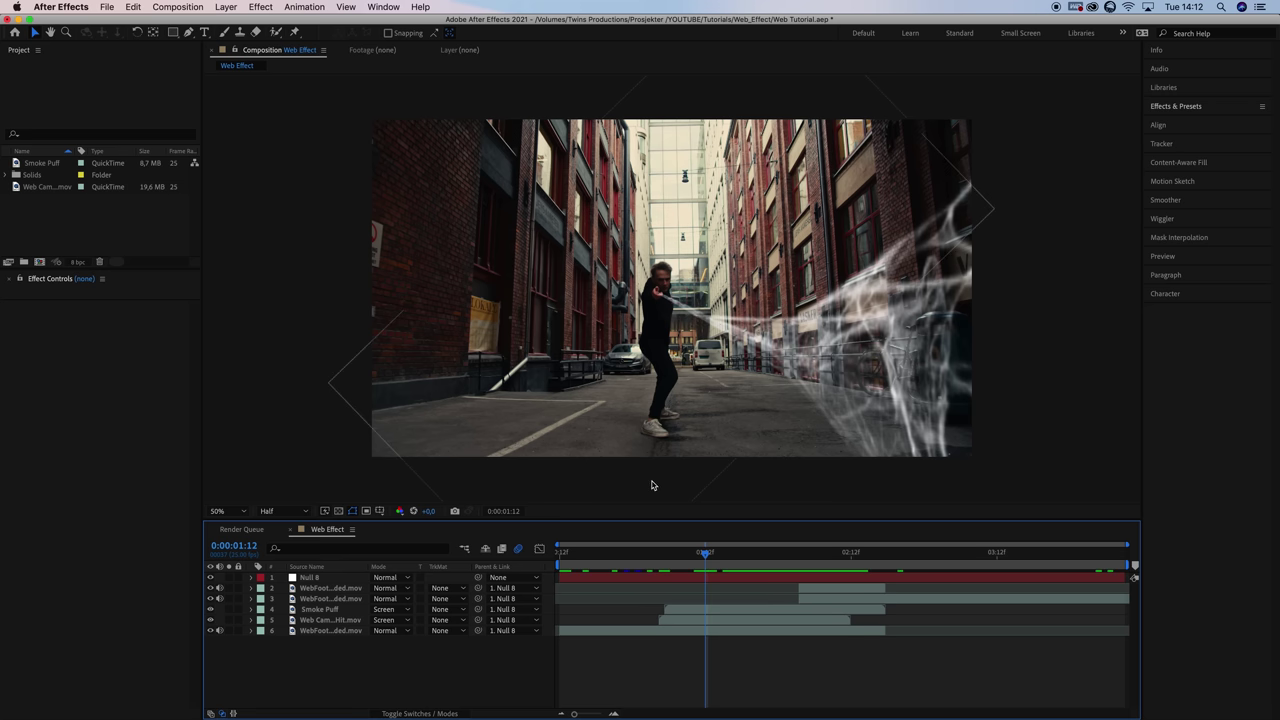
Create an adjustment layer and place it directly above the bottom street footage layer
{"action": "left_click", "coordinate": [235, 7]}
{"action": "mouse_move", "coordinate": [249, 22]}
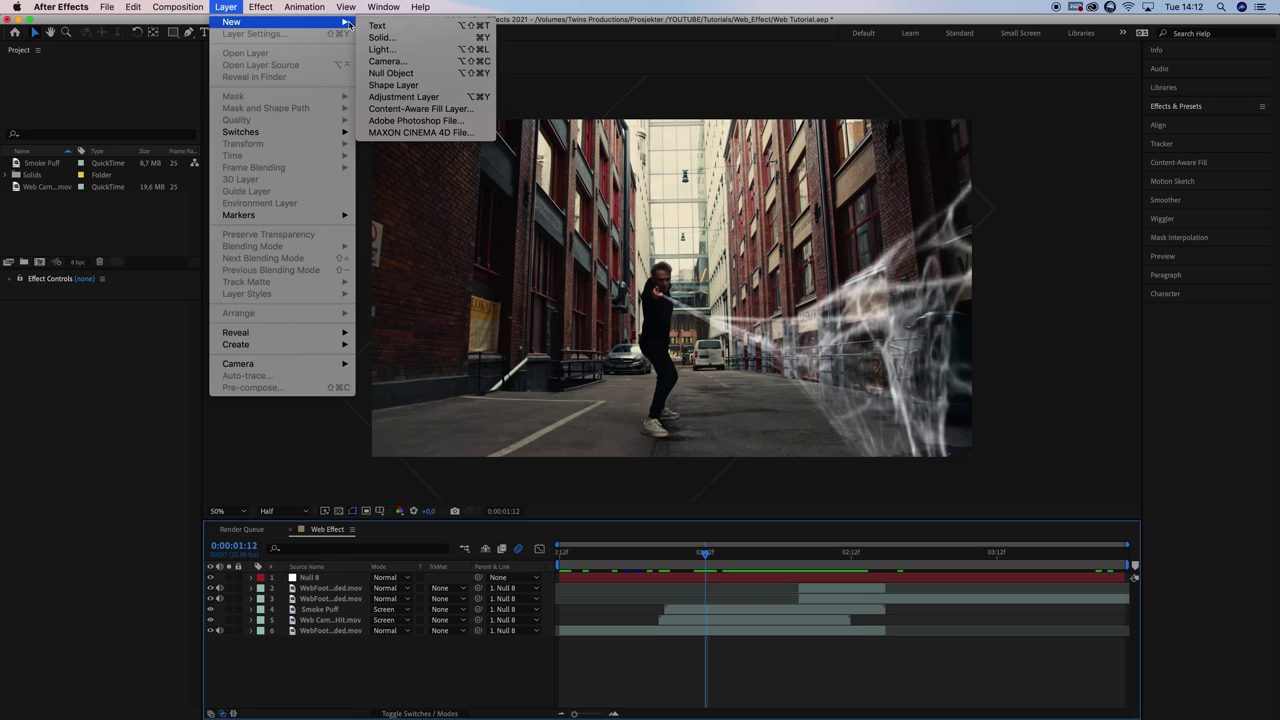
{"action": "left_click", "coordinate": [404, 97]}
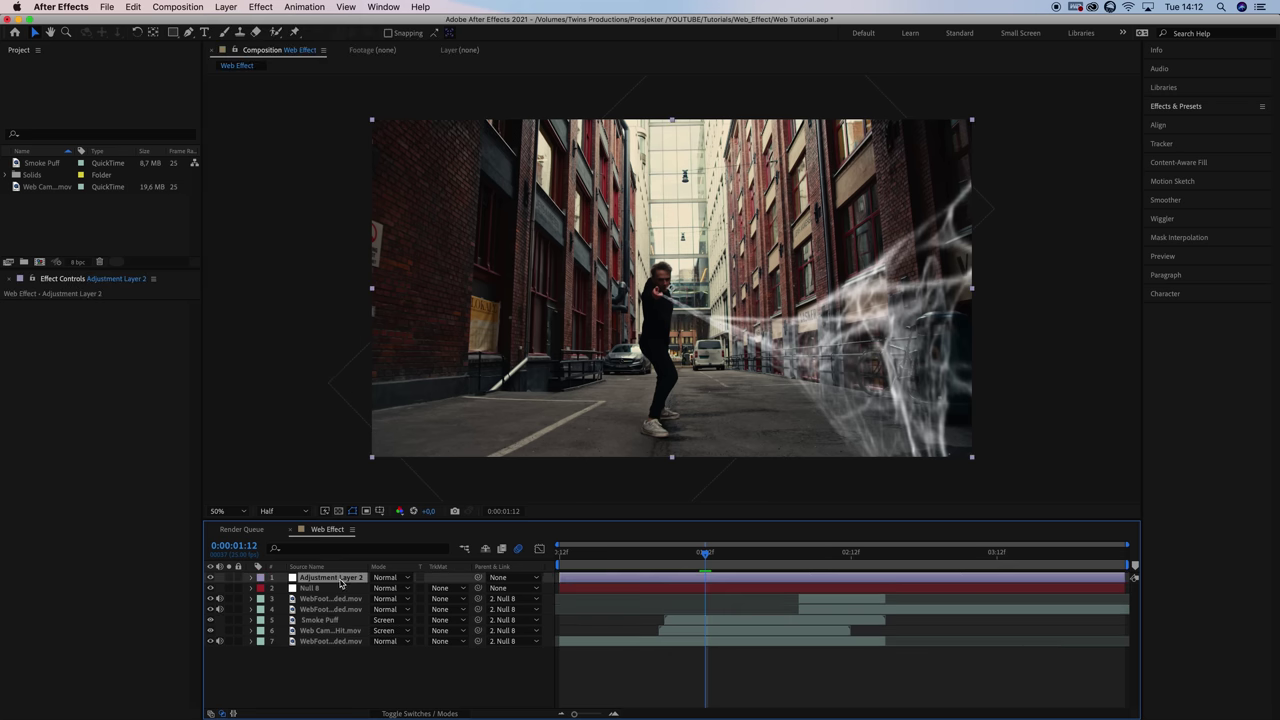
{"action": "left_click_drag", "start_coordinate": [341, 584], "coordinate": [349, 640]}
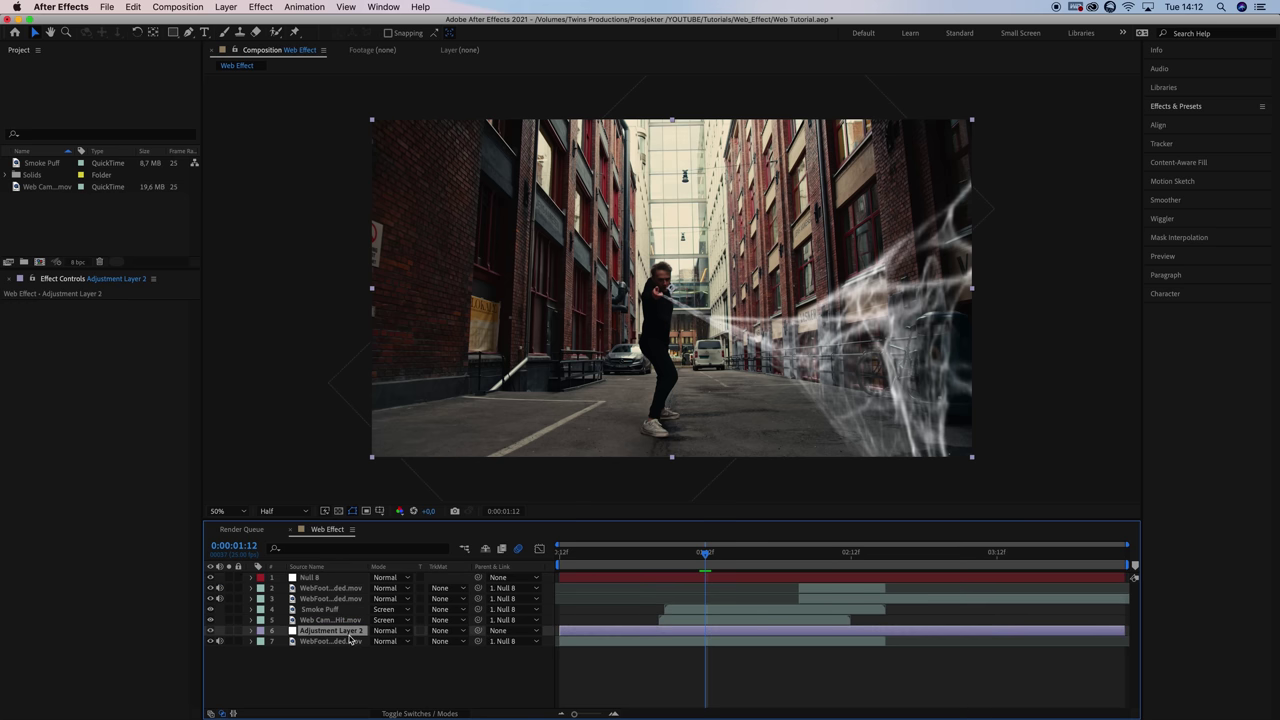
Apply the Camera Lens Blur effect to the adjustment layer and set its Blur Radius to 11
{"action": "left_click", "coordinate": [1174, 107]}
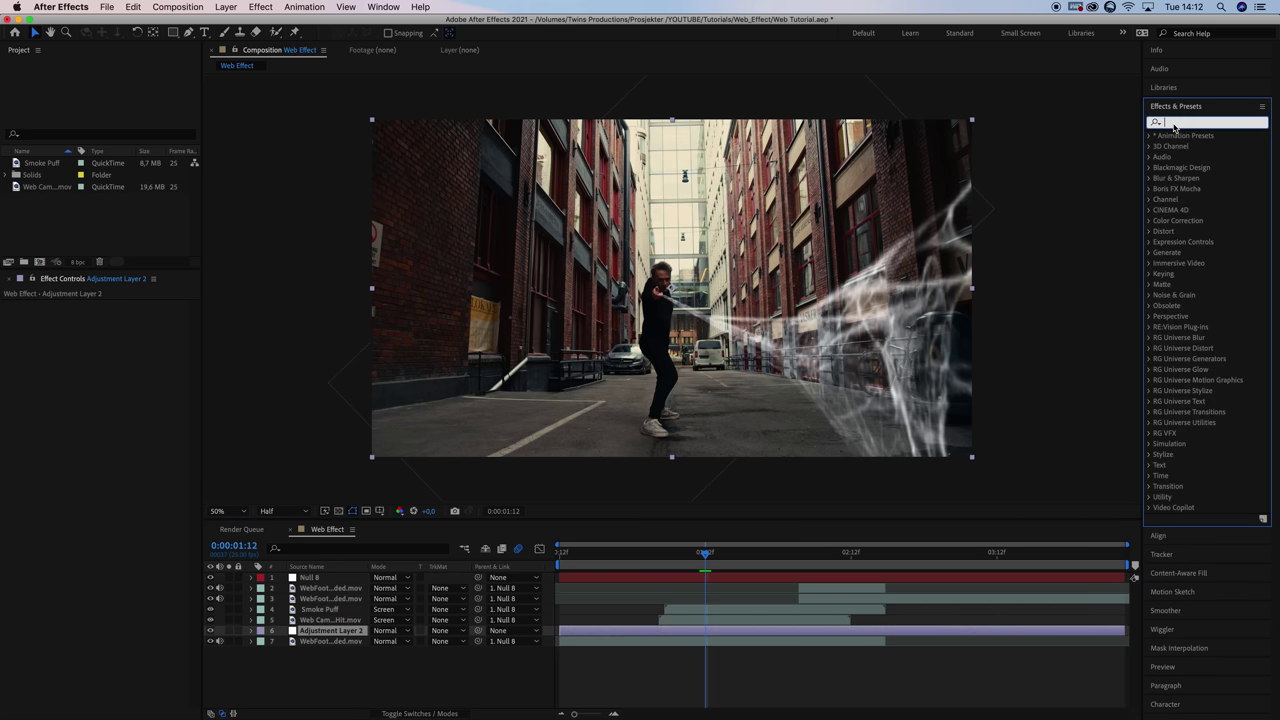
{"action": "type", "text": "camera"}
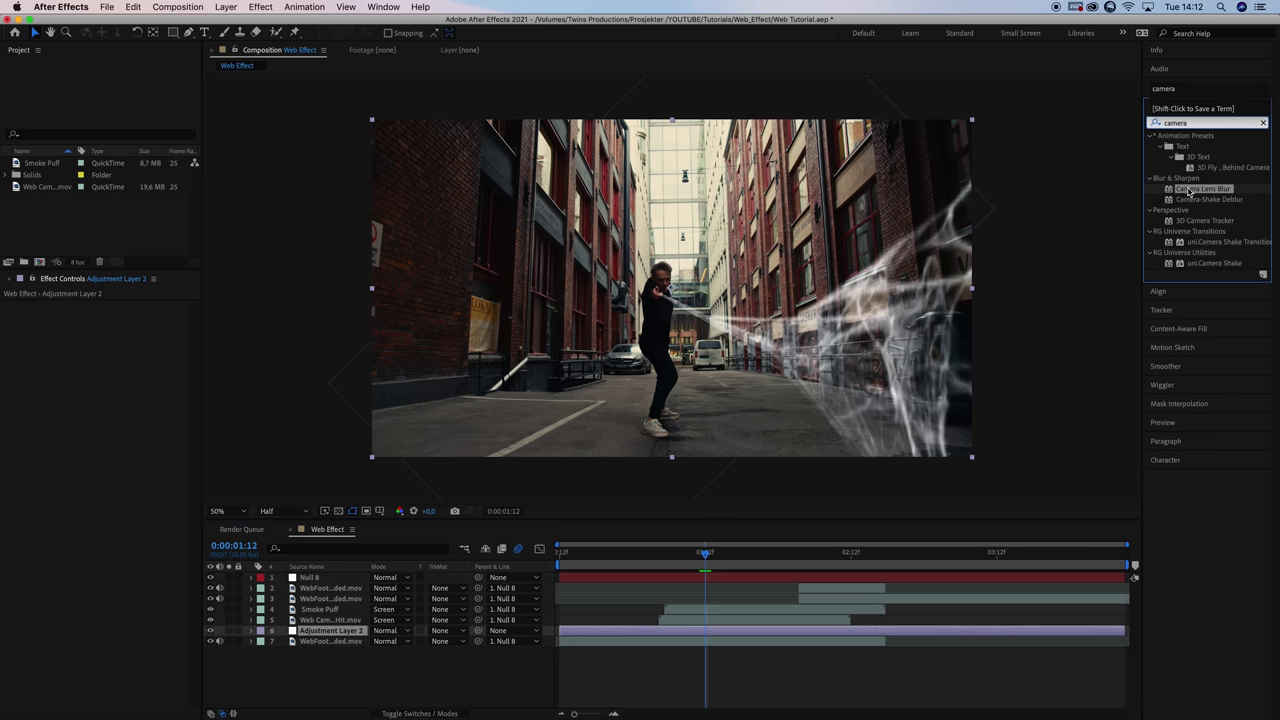
{"action": "left_click_drag", "start_coordinate": [1189, 191], "coordinate": [714, 646]}
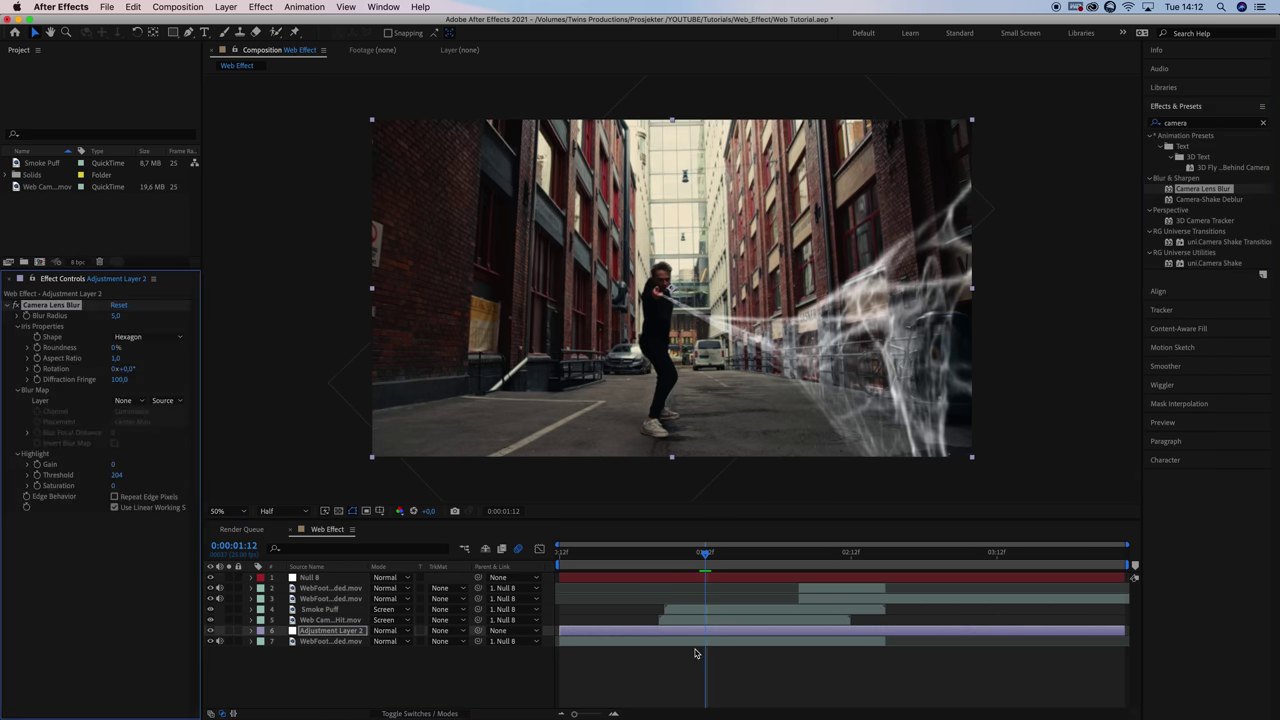
{"action": "left_click", "coordinate": [681, 568]}
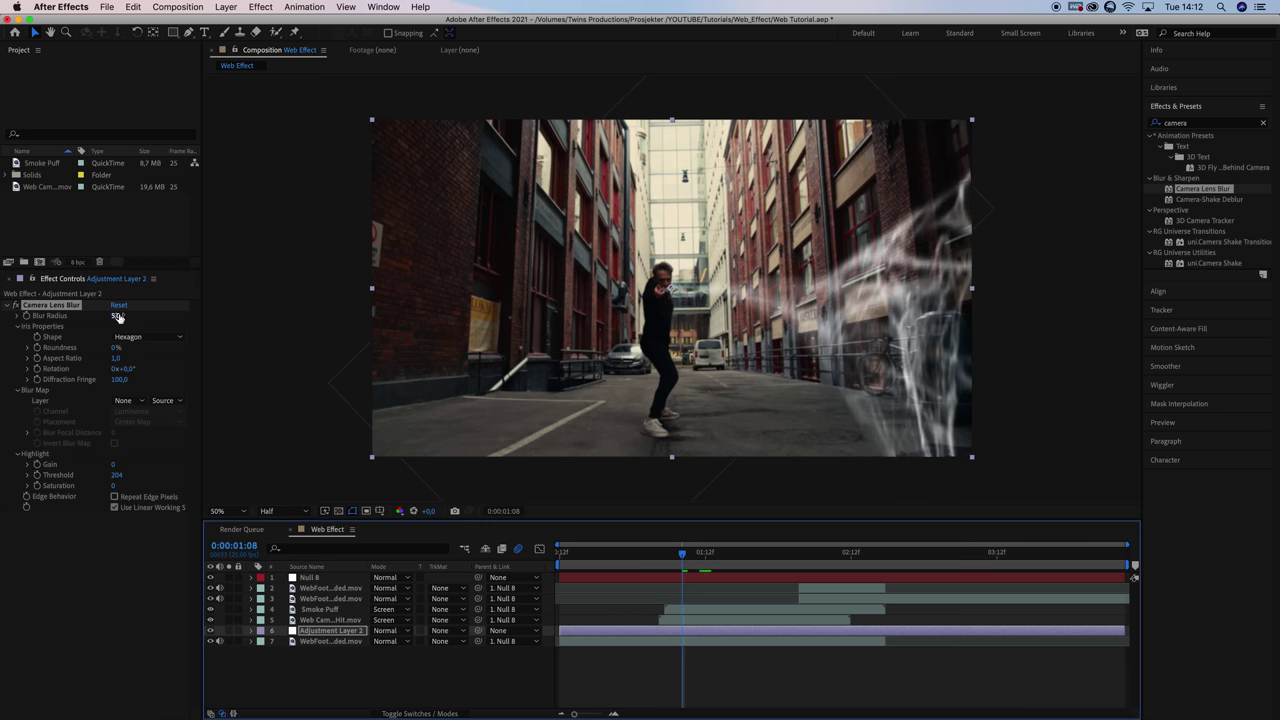
{"action": "left_click_drag", "start_coordinate": [115, 315], "coordinate": [118, 316]}
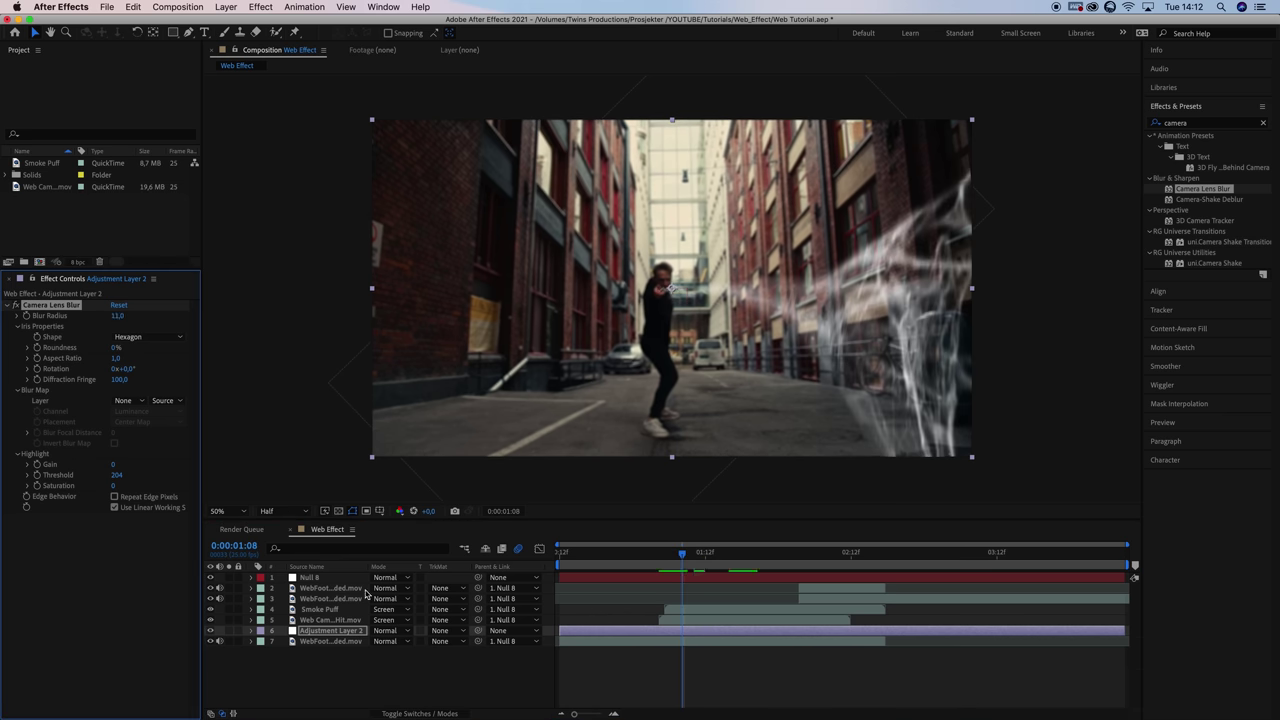
Keyframe the Camera Lens Blur's Blur Radius at 11 on 0:00:01:08 and at 0 on 0:00:01:05
{"action": "left_click", "coordinate": [660, 556]}
{"action": "key", "text": "space"}
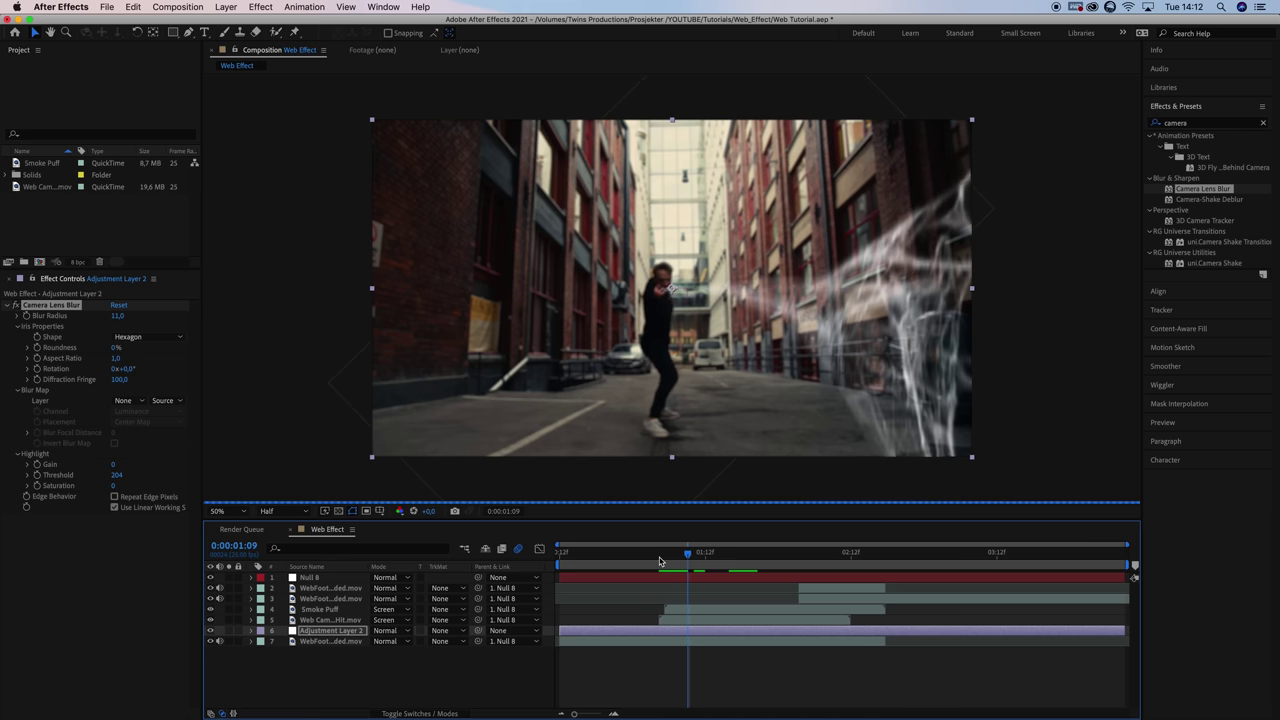
{"action": "key", "text": "space"}
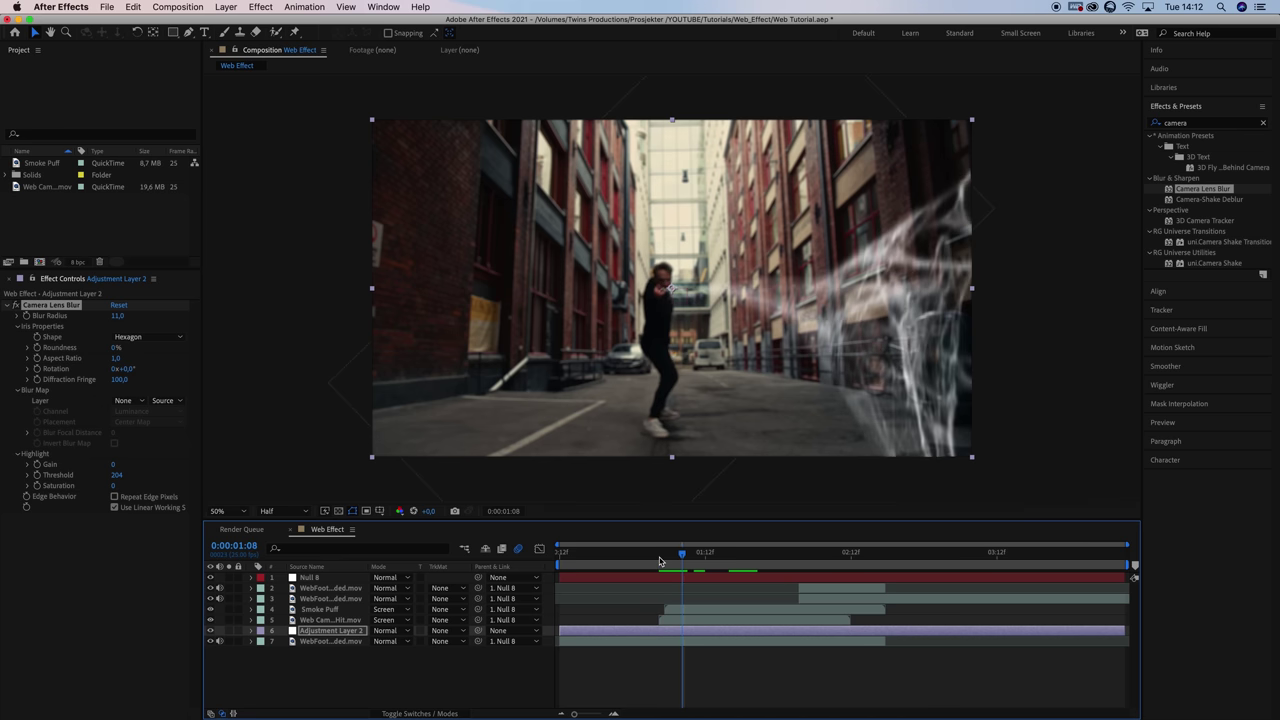
{"action": "left_click", "coordinate": [27, 315]}
{"action": "key", "text": "Page_Up"}
{"action": "key", "text": "Page_Up"}
{"action": "key", "text": "Page_Up"}
{"action": "key", "text": "Page_Up"}
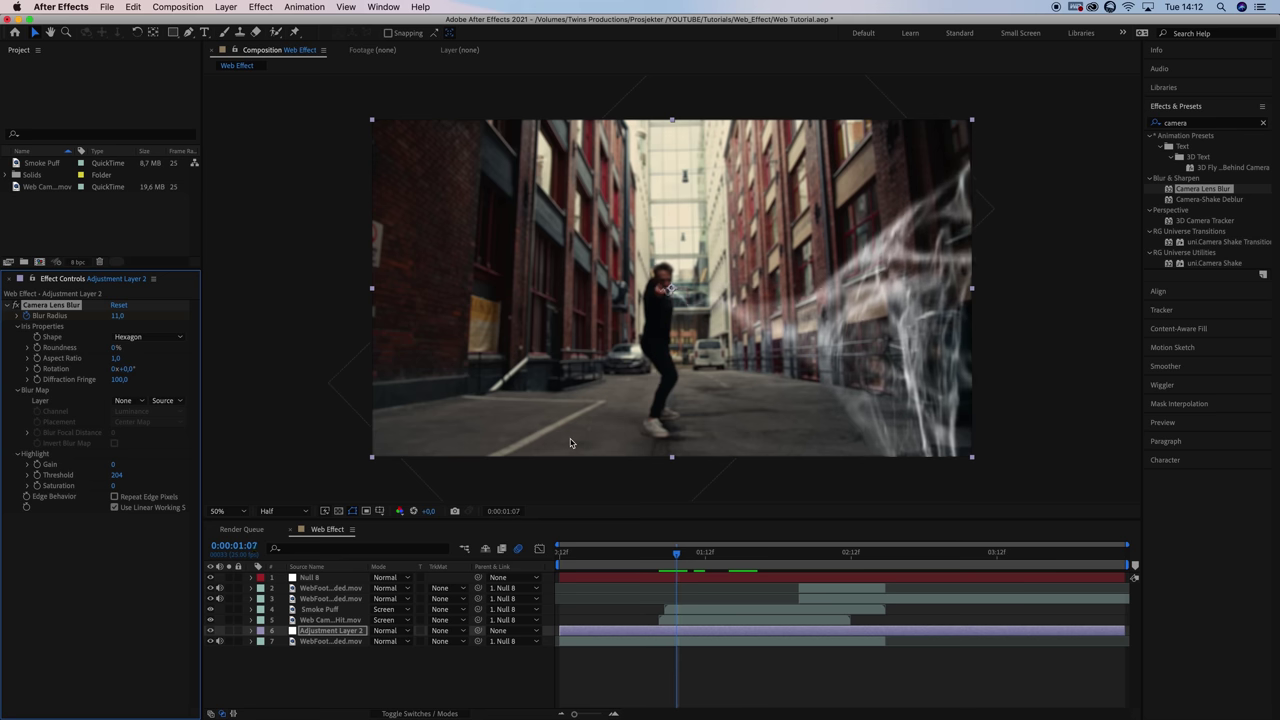
{"action": "key", "text": "Page_Down"}
{"action": "left_click_drag", "start_coordinate": [118, 318], "coordinate": [67, 316]}
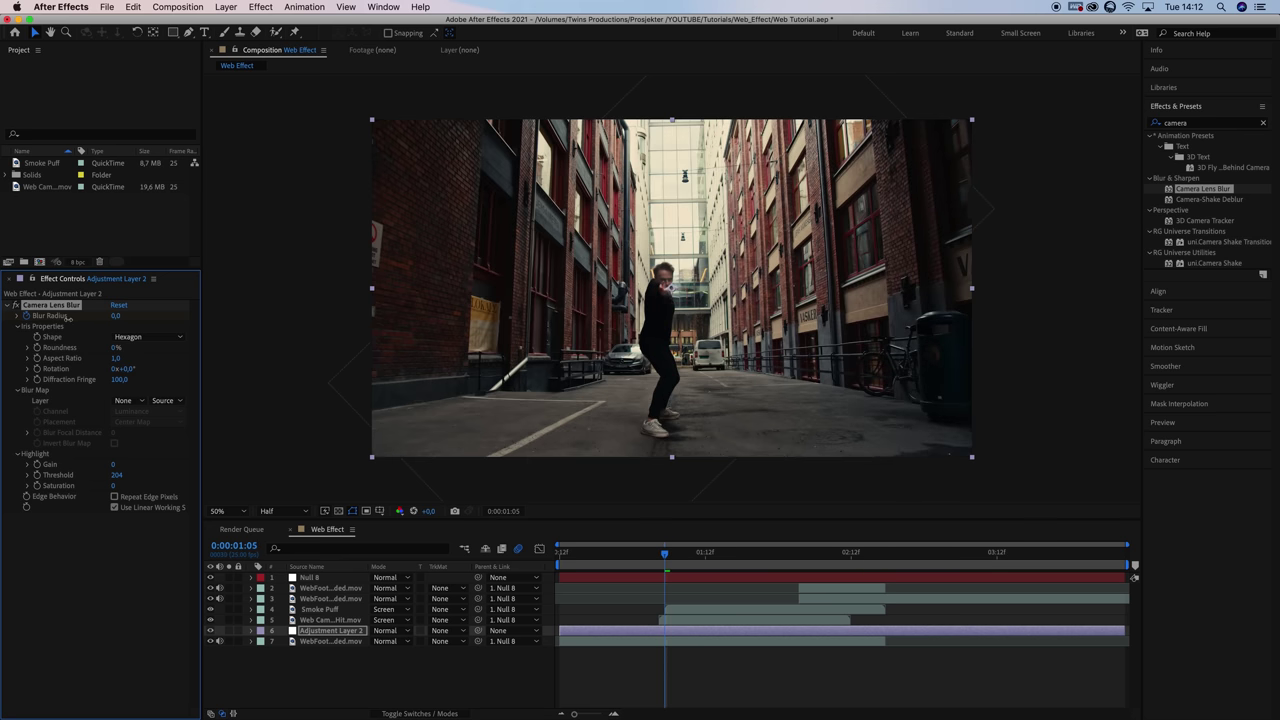
Copy the Blur Radius keyframes to hold 11 until 0:00:01:16 and return to 0 a few frames after it, and preview the blur
{"action": "left_click", "coordinate": [663, 694]}
{"action": "left_click_drag", "start_coordinate": [661, 556], "coordinate": [694, 598]}
{"action": "left_click", "coordinate": [700, 632]}
{"action": "key", "text": "u"}
{"action": "key", "text": "Page_Down"}
{"action": "key", "text": "Page_Down"}
{"action": "key", "text": "Page_Down"}
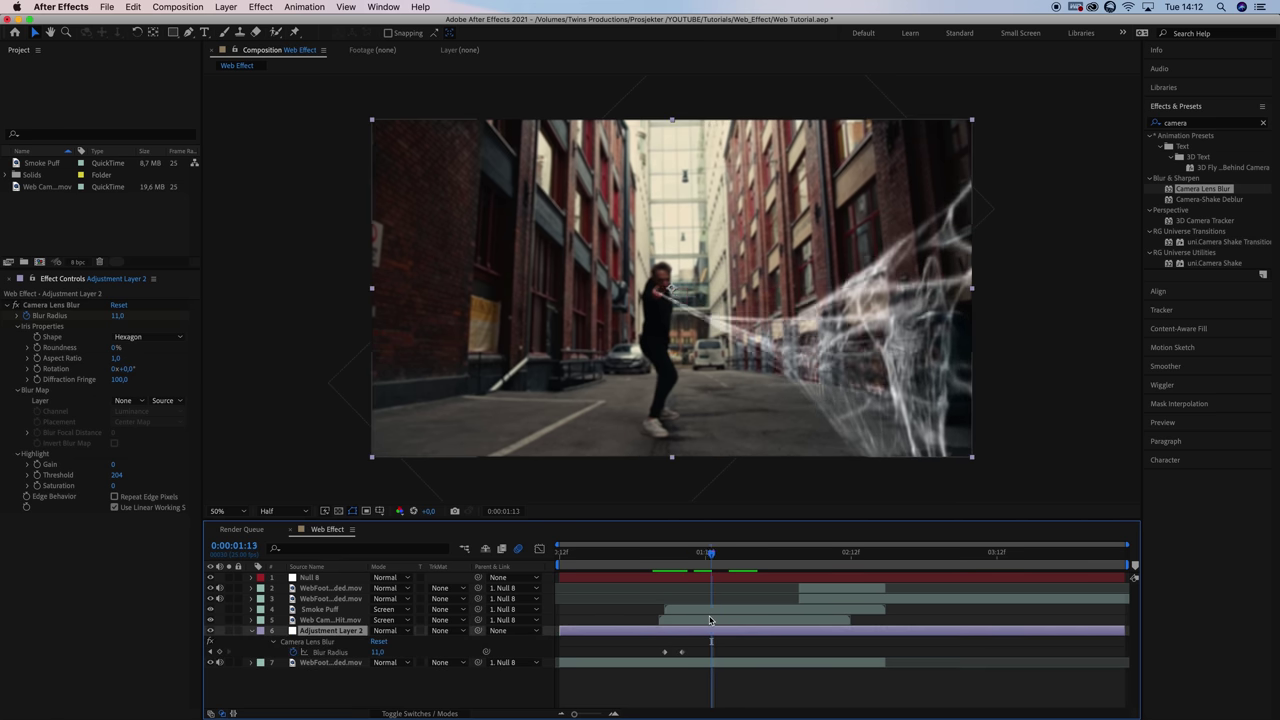
{"action": "key", "text": "Page_Down"}
{"action": "key", "text": "Page_Down"}
{"action": "key", "text": "Page_Down"}
{"action": "left_click", "coordinate": [682, 652]}
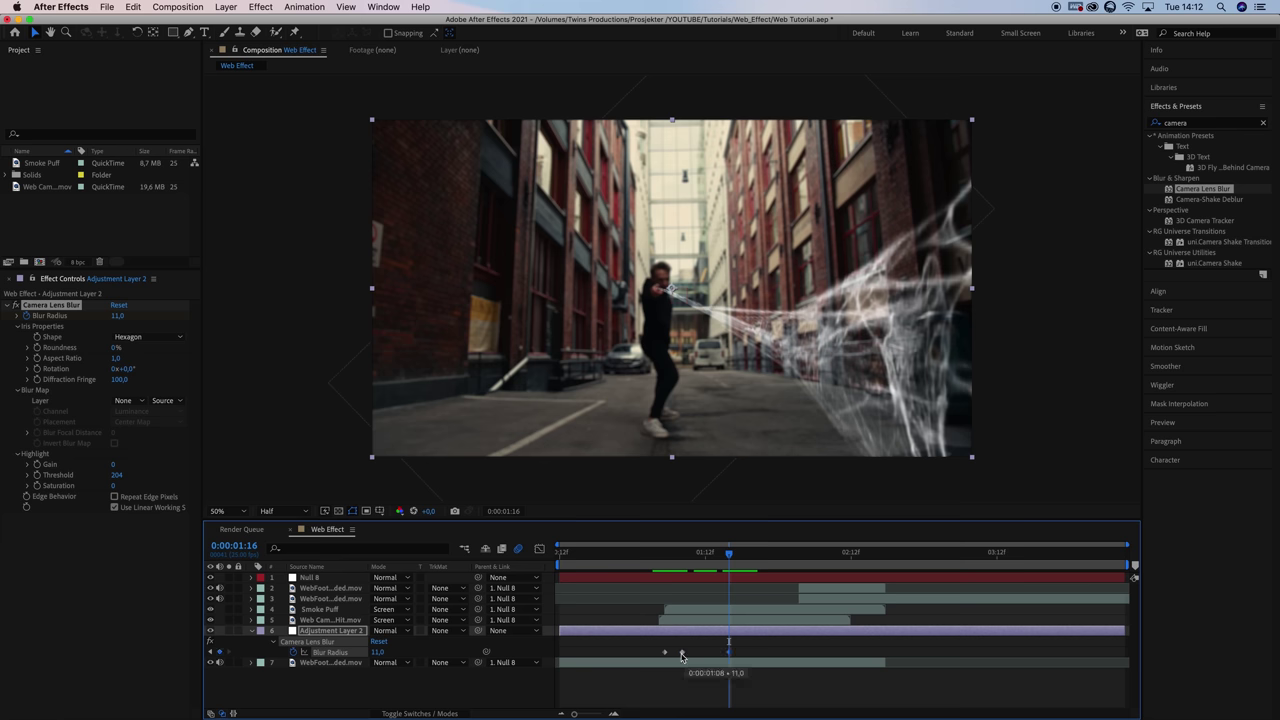
{"action": "left_click_drag", "start_coordinate": [730, 557], "coordinate": [752, 568]}
{"action": "key", "text": "super+v"}
{"action": "left_click", "coordinate": [655, 566]}
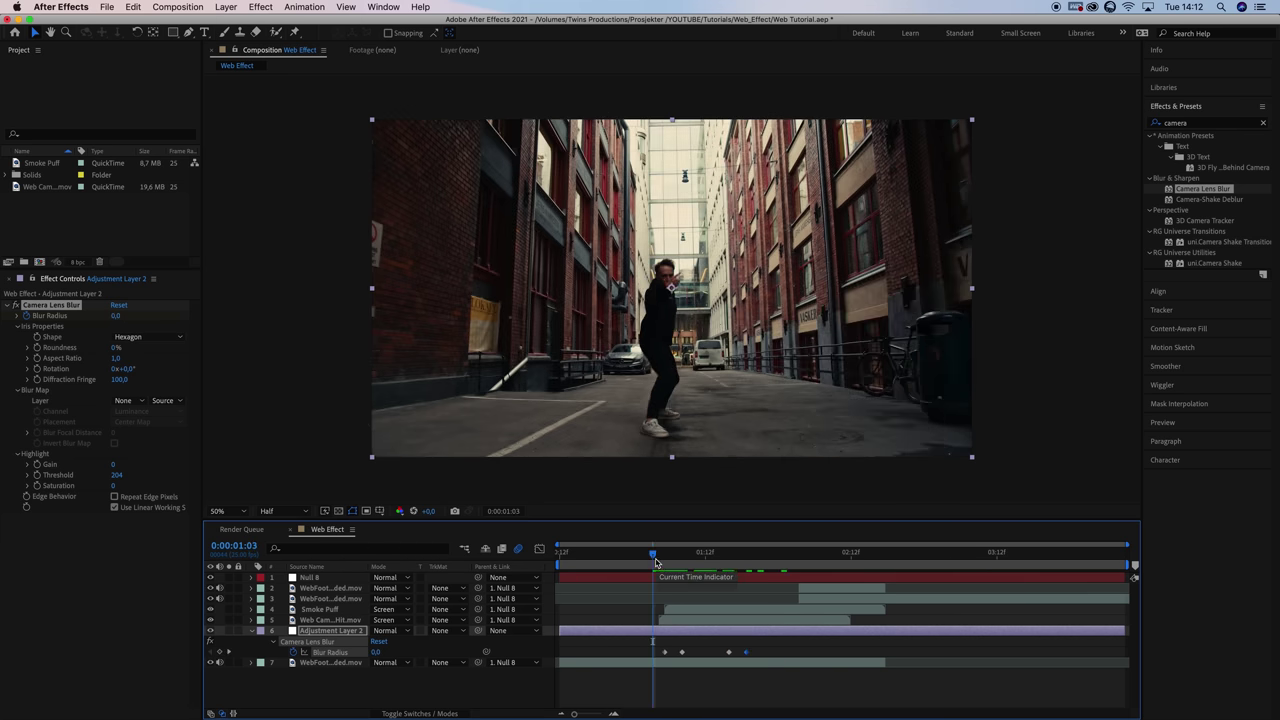
{"action": "key", "text": "space"}
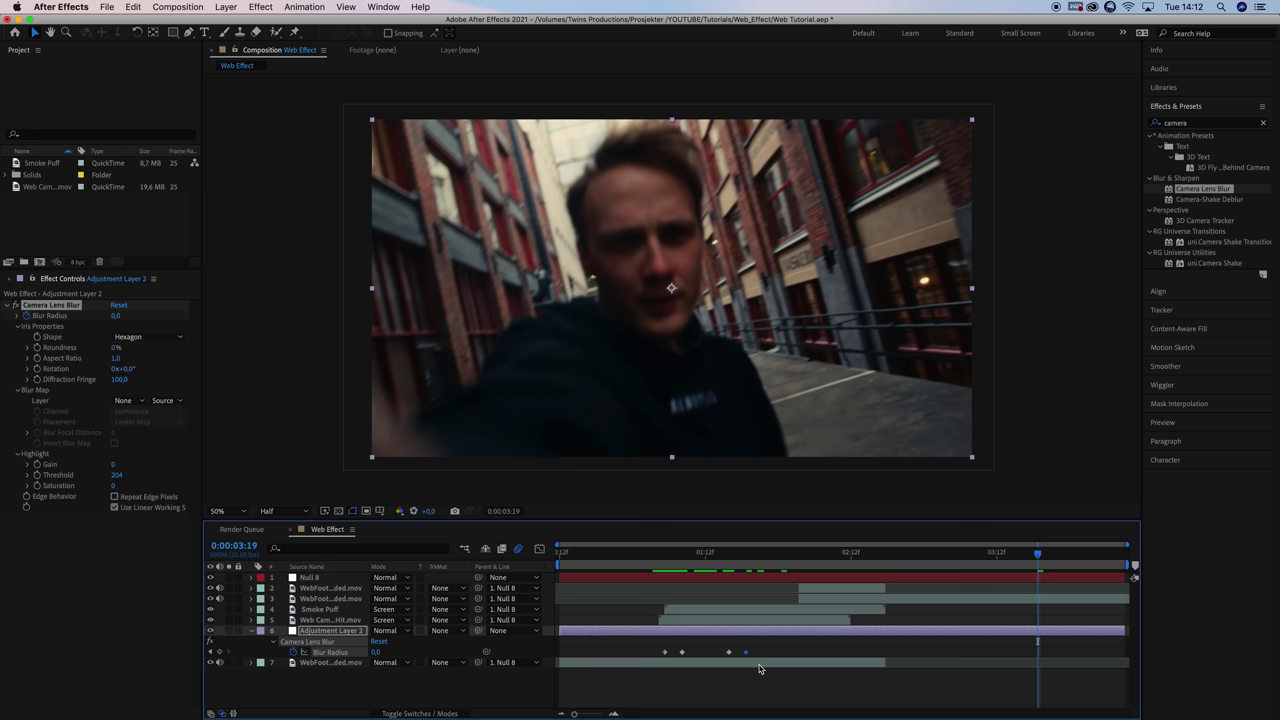
Pre-compose all layers into a new composition named "web effect", moving all attributes into it
{"action": "left_click", "coordinate": [764, 687]}
{"action": "key", "text": "super+a"}
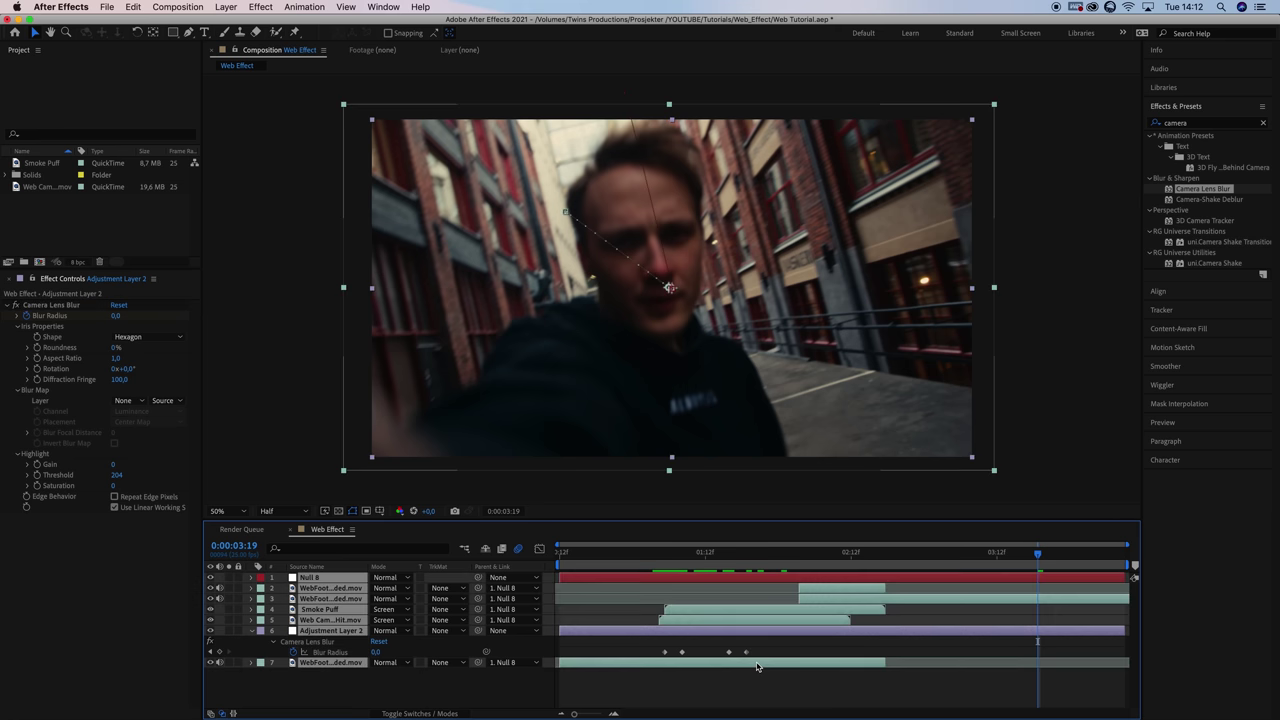
{"action": "right_click", "coordinate": [757, 667]}
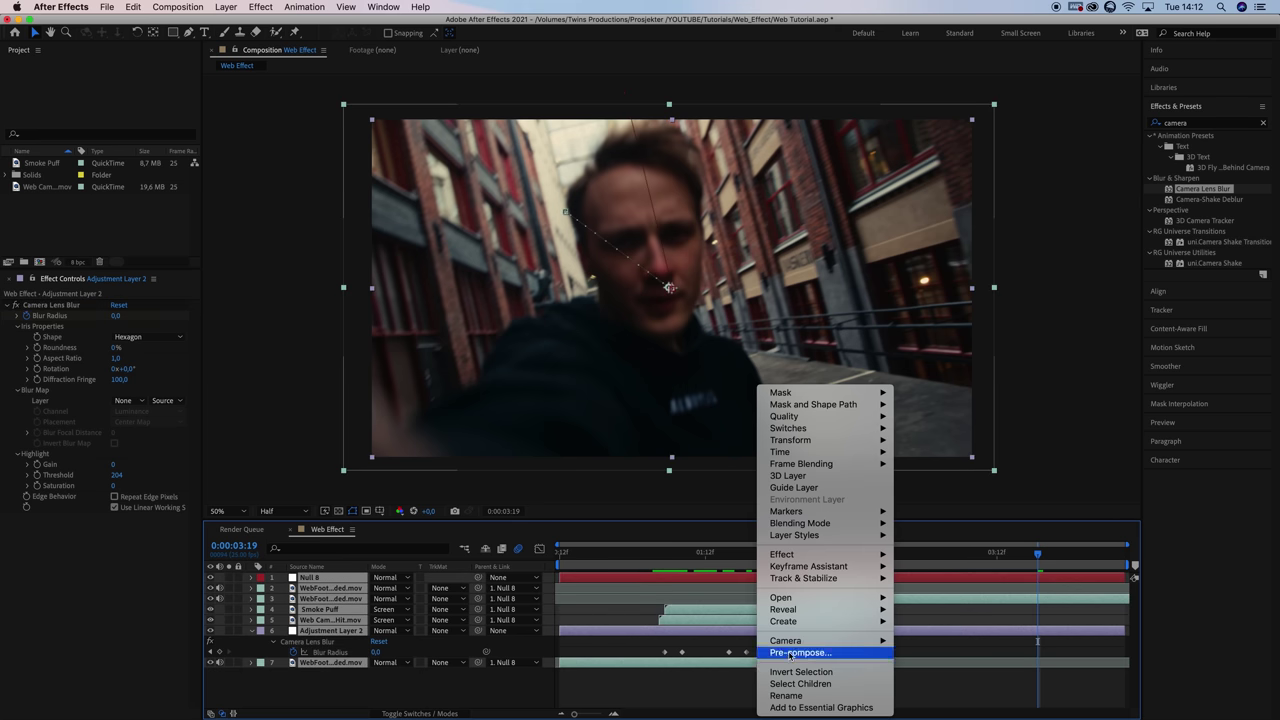
{"action": "left_click", "coordinate": [791, 653]}
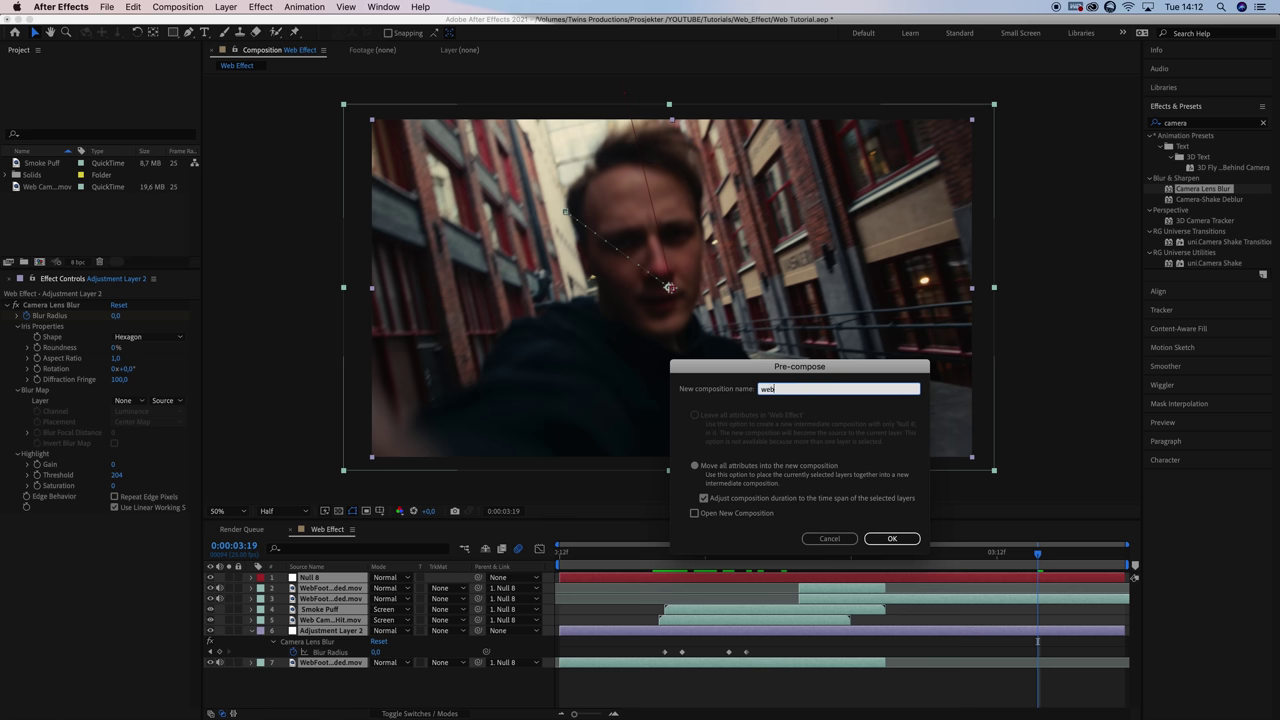
{"action": "key", "text": "Return"}
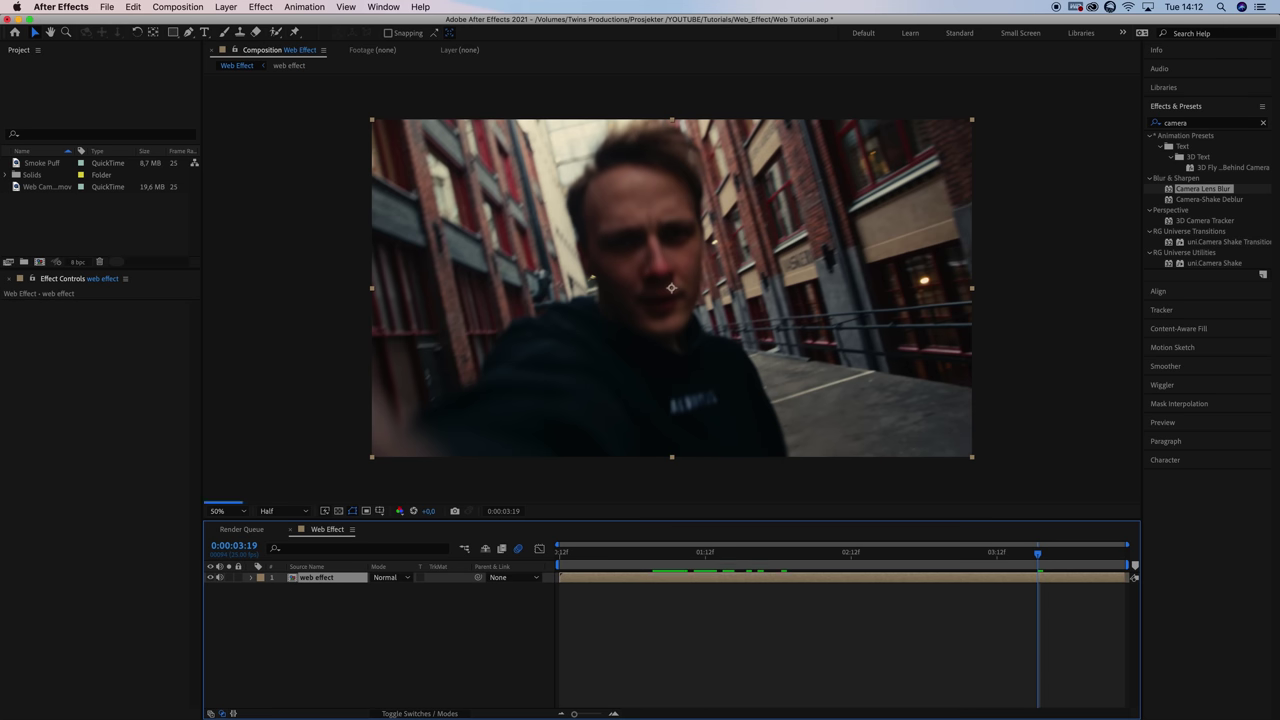
Scale the "web effect" layer up to 105% and play it back
{"action": "left_click", "coordinate": [623, 564]}
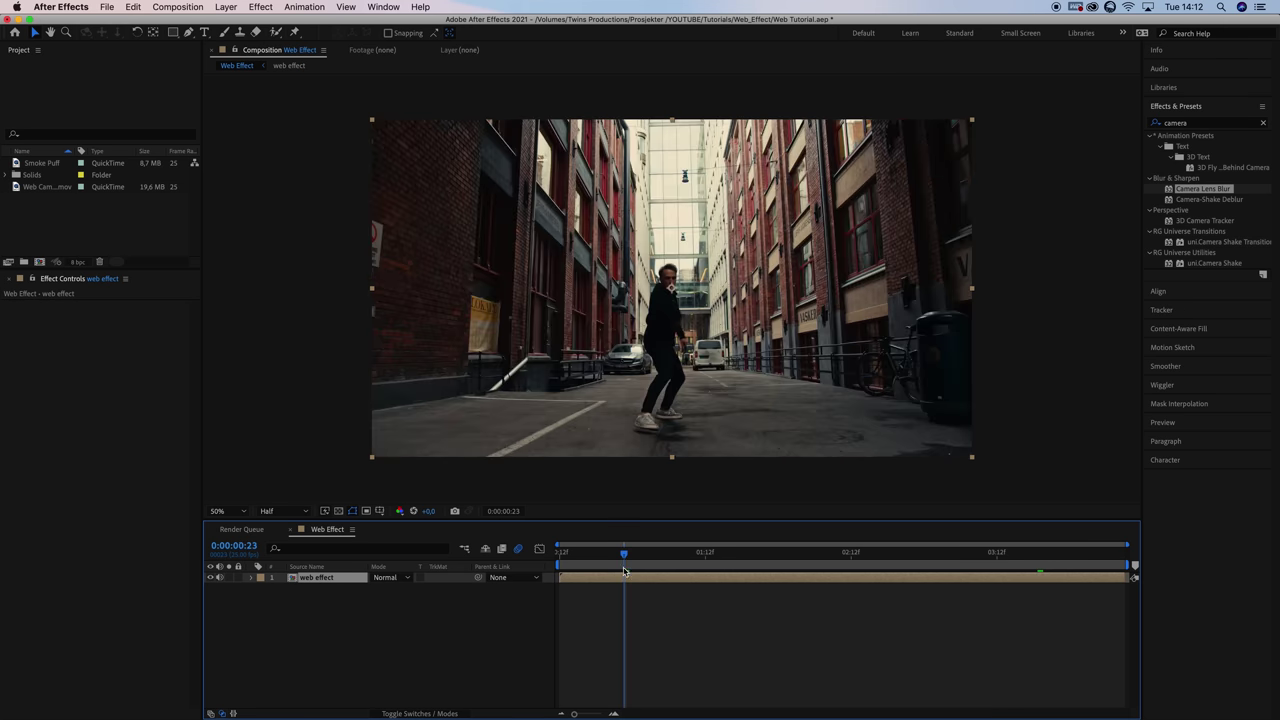
{"action": "left_click_drag", "start_coordinate": [409, 588], "coordinate": [411, 589]}
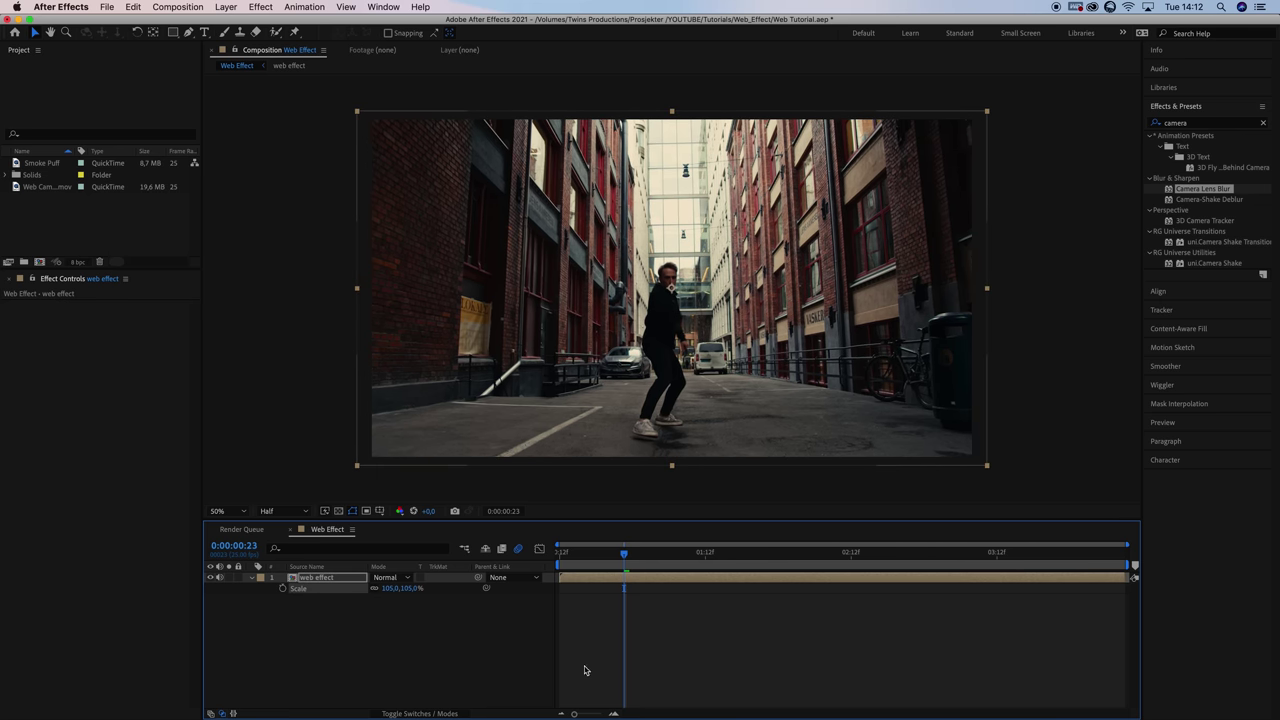
{"action": "key", "text": "space"}
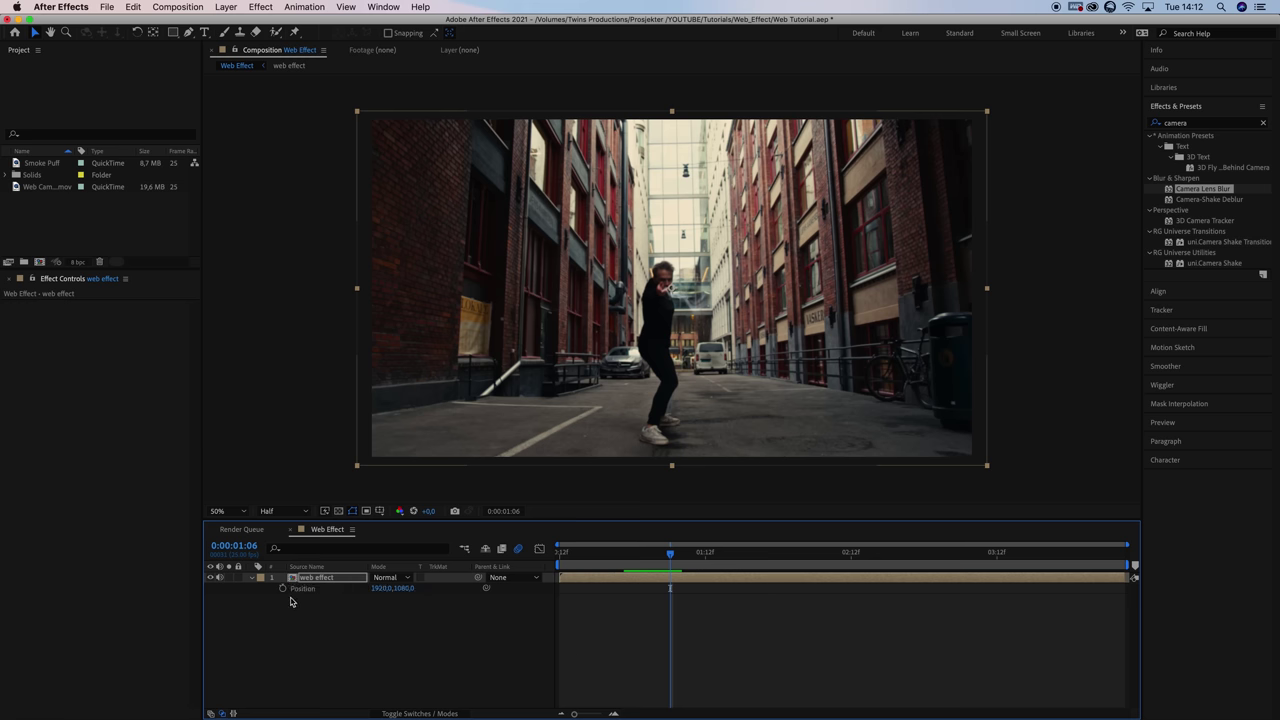
Keyframe the "web effect" layer's Rotation at 0° on 0:00:01:06, 1° on 0:00:01:08 and 0° on 0:00:01:11
{"action": "key", "text": "r"}
{"action": "left_click", "coordinate": [284, 591]}
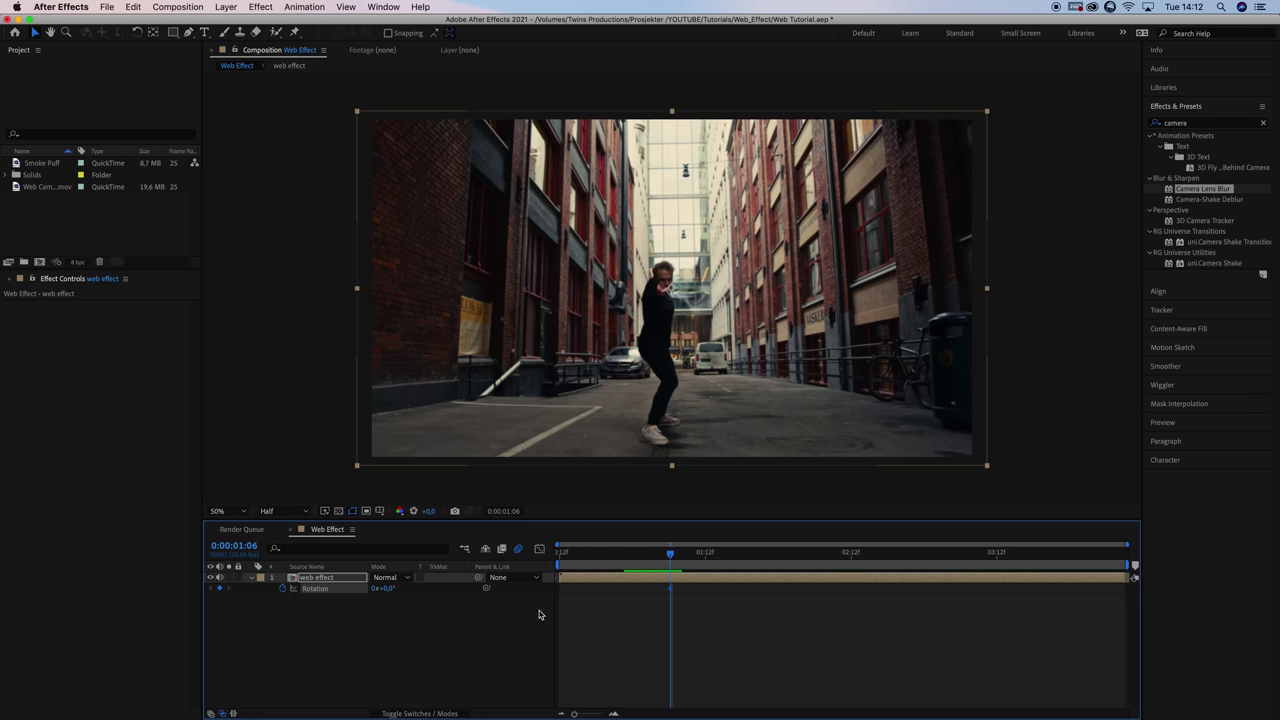
{"action": "key", "text": "Page_Down"}
{"action": "key", "text": "Page_Down"}
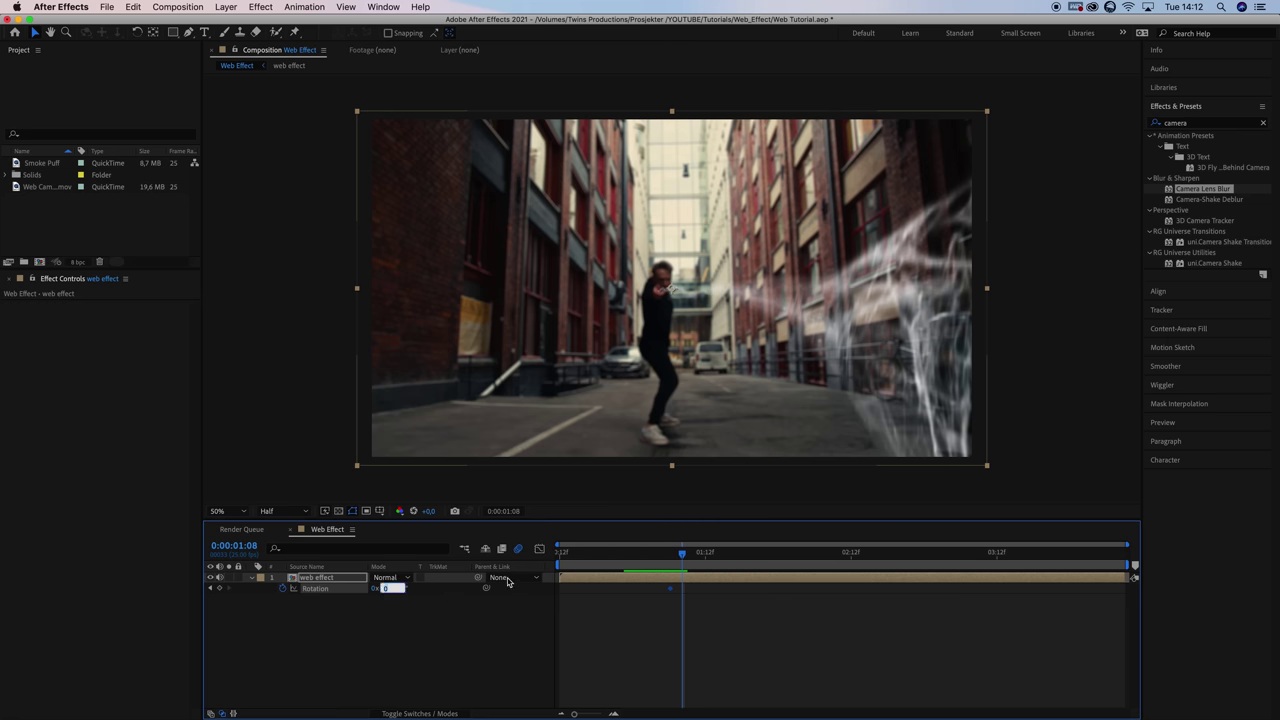
{"action": "type", "text": "1"}
{"action": "key", "text": "Return"}
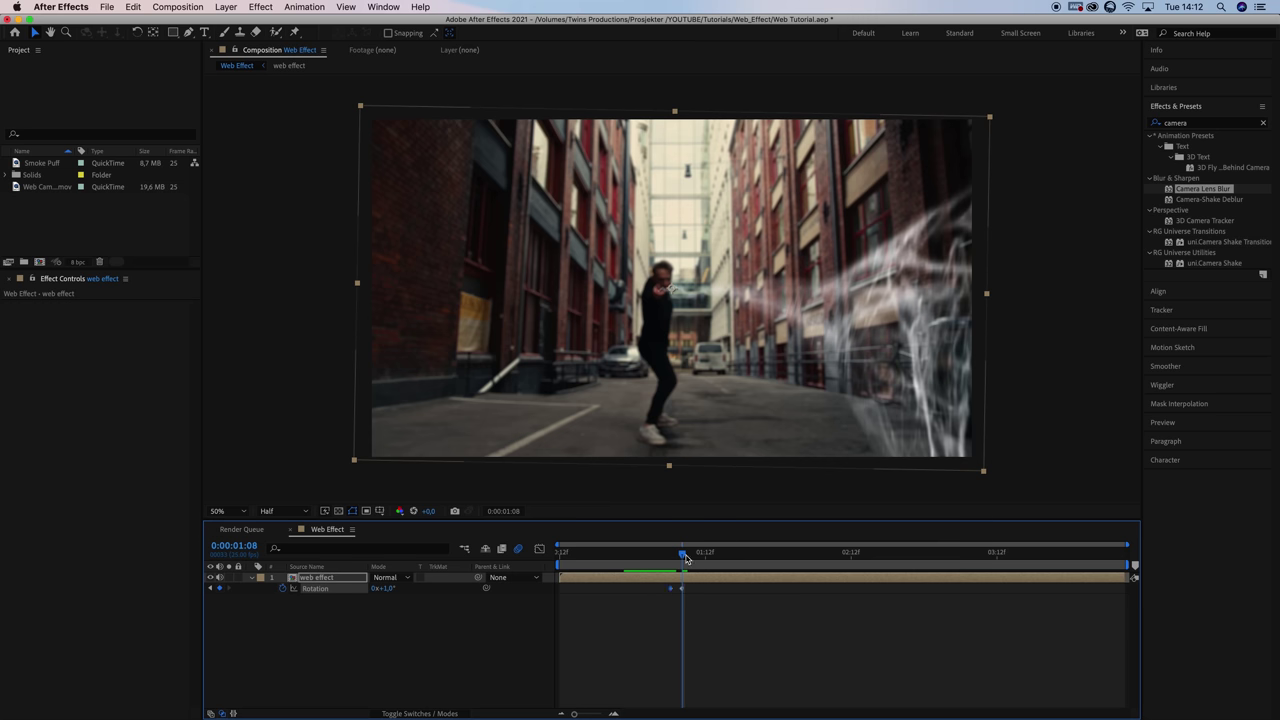
{"action": "left_click_drag", "start_coordinate": [686, 558], "coordinate": [706, 566]}
{"action": "key", "text": "super+v"}
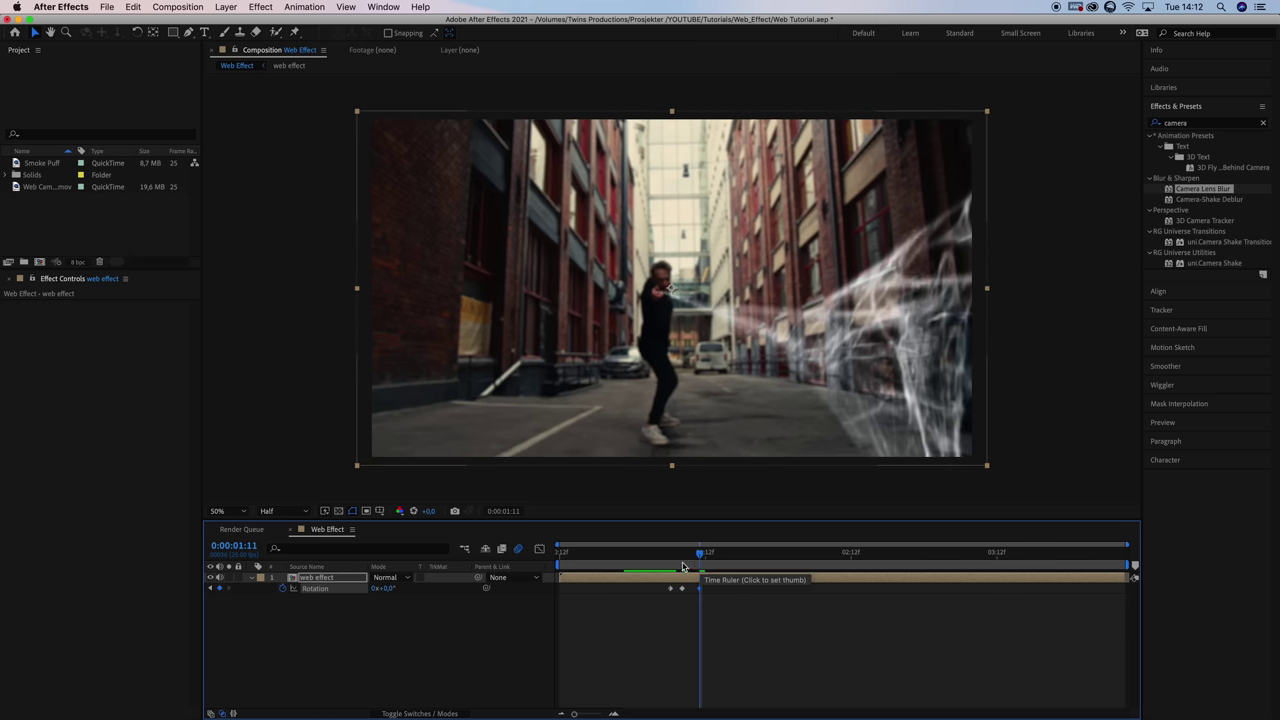
Play the composition from about 0:00:01:00 to review the rotation shake
{"action": "key", "text": "space"}
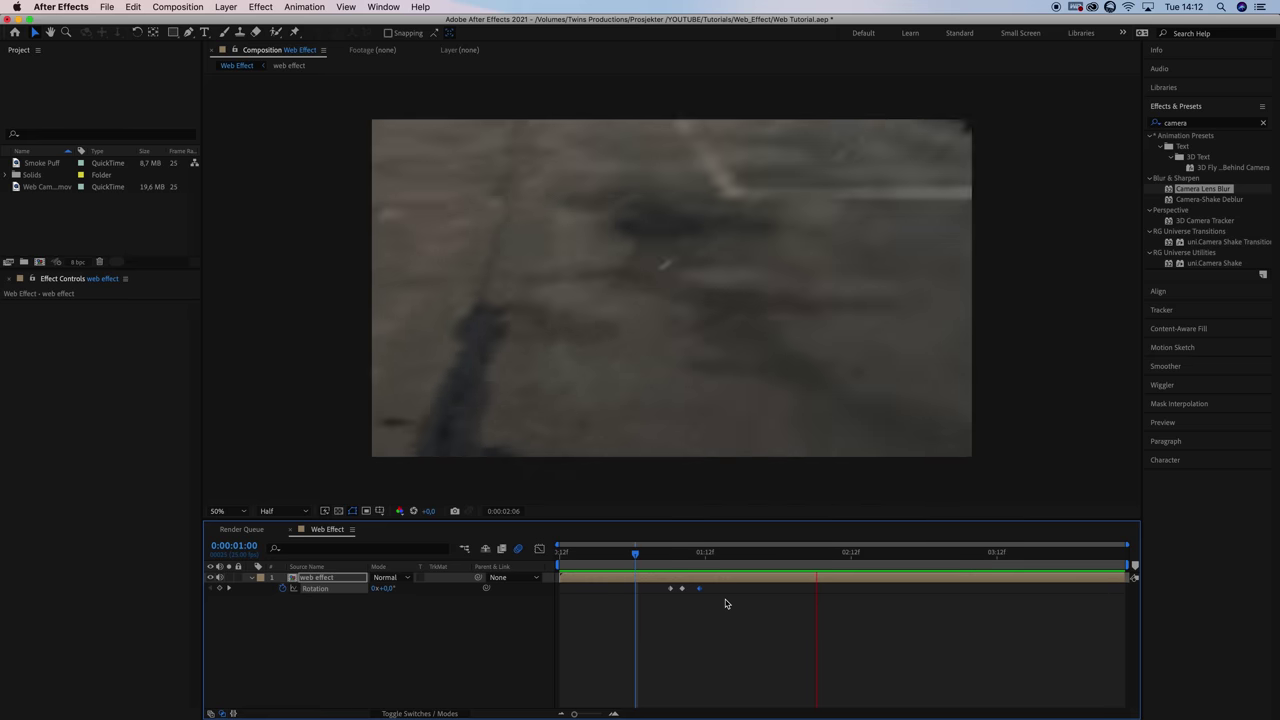
{"action": "key", "text": "space"}
{"action": "left_click", "coordinate": [637, 560]}
{"action": "key", "text": "space"}
{"action": "key", "text": "space"}
Keyframe a slight up-left Position nudge on the "web effect" layer in line with the rotation keyframes, returning to 1920, 1080, and preview it
{"action": "left_click_drag", "start_coordinate": [699, 562], "coordinate": [673, 563]}
{"action": "key", "text": "p"}
{"action": "key", "text": "u"}
{"action": "key", "text": "u"}
{"action": "left_click_drag", "start_coordinate": [674, 563], "coordinate": [694, 563]}
{"action": "left_click_drag", "start_coordinate": [771, 452], "coordinate": [763, 450]}
{"action": "left_click_drag", "start_coordinate": [682, 552], "coordinate": [565, 573]}
{"action": "key", "text": "space"}
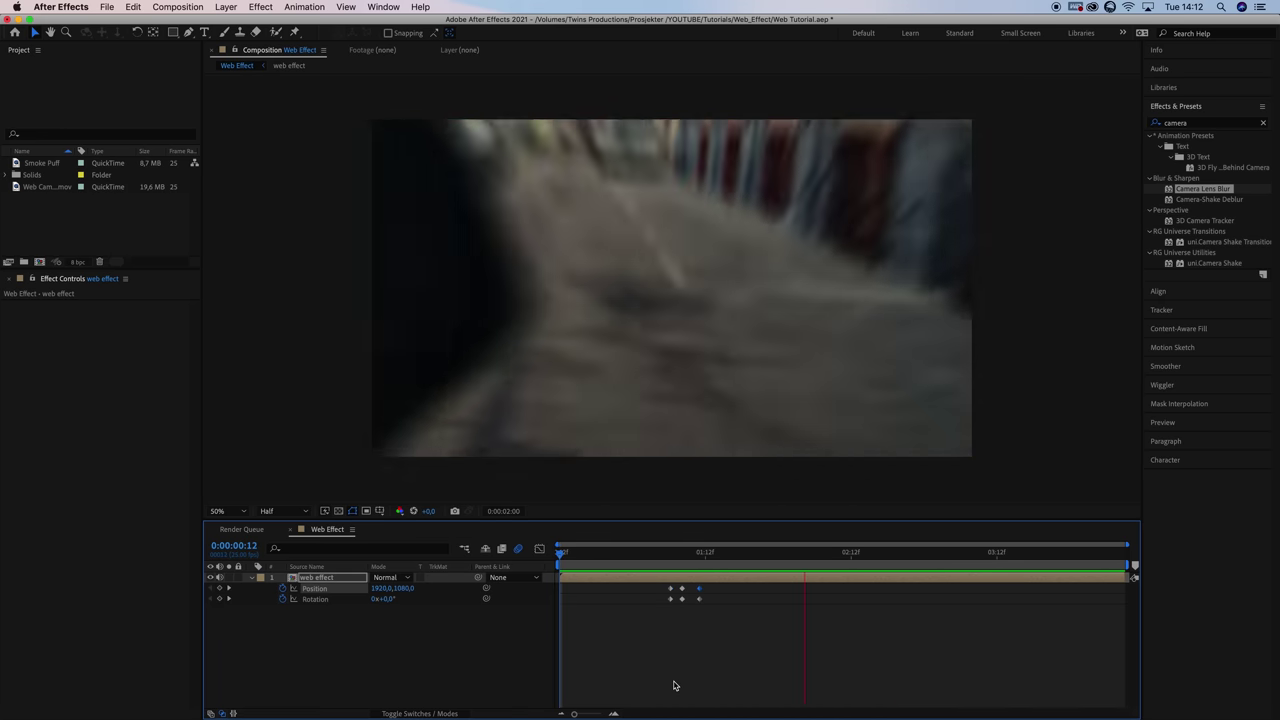